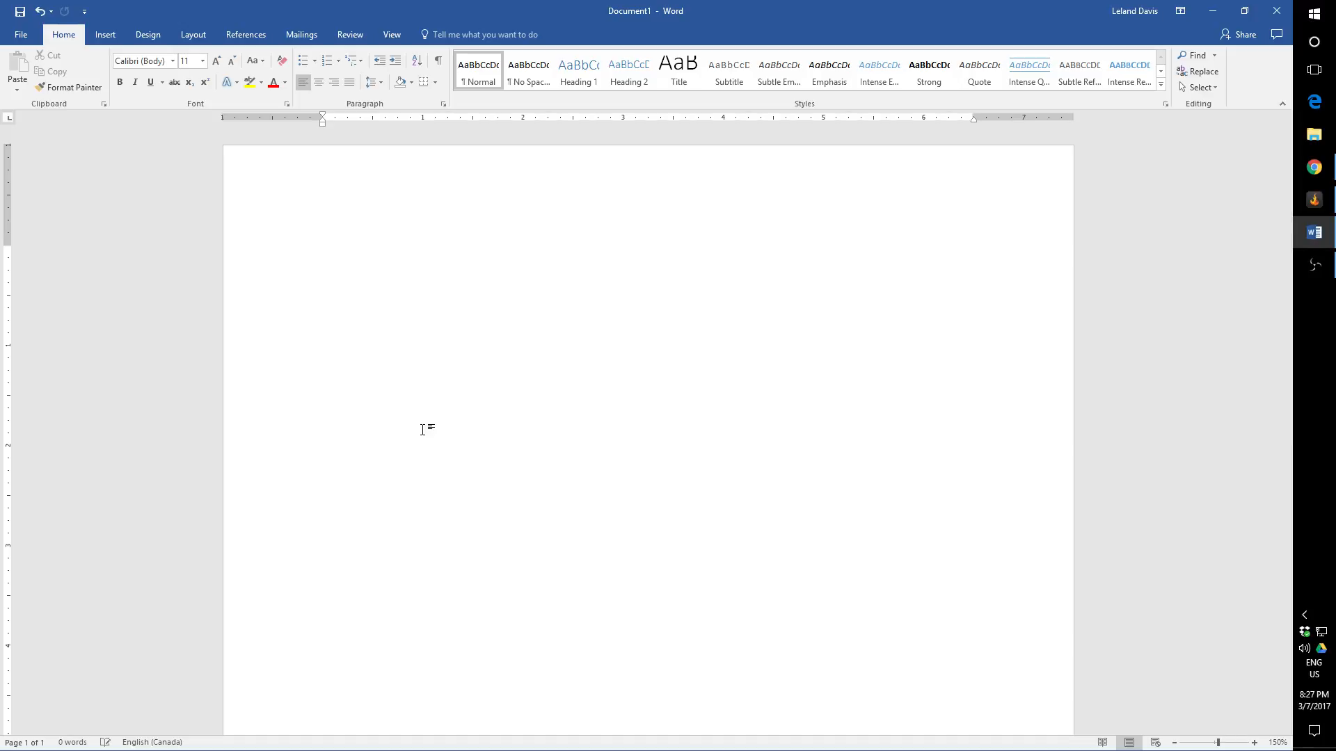
type("Teh")
scroll(382, 422, "up", 6)
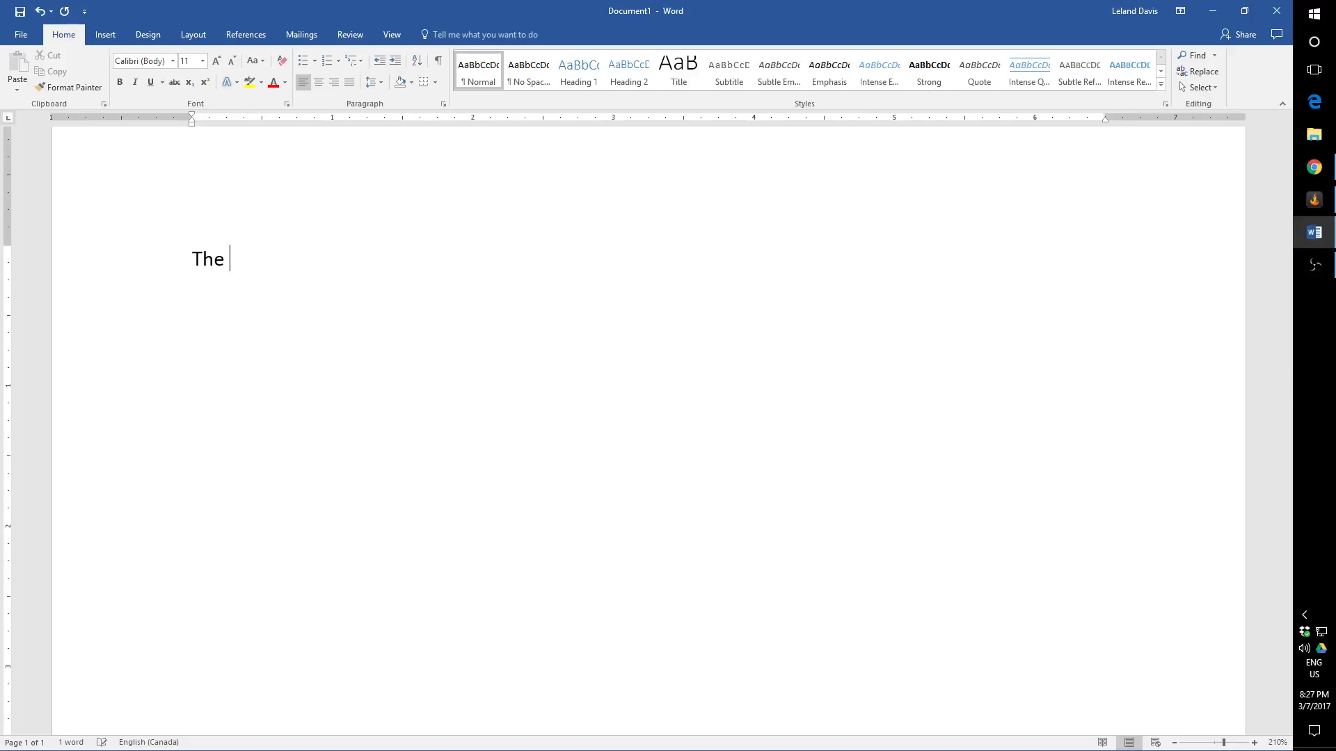
key("BackSpace")
key("BackSpace")
key("BackSpace")
key("BackSpace")
Step: Create a dashed list with the entries "Item 1", "Item 2" and "Item 3"
type("-")
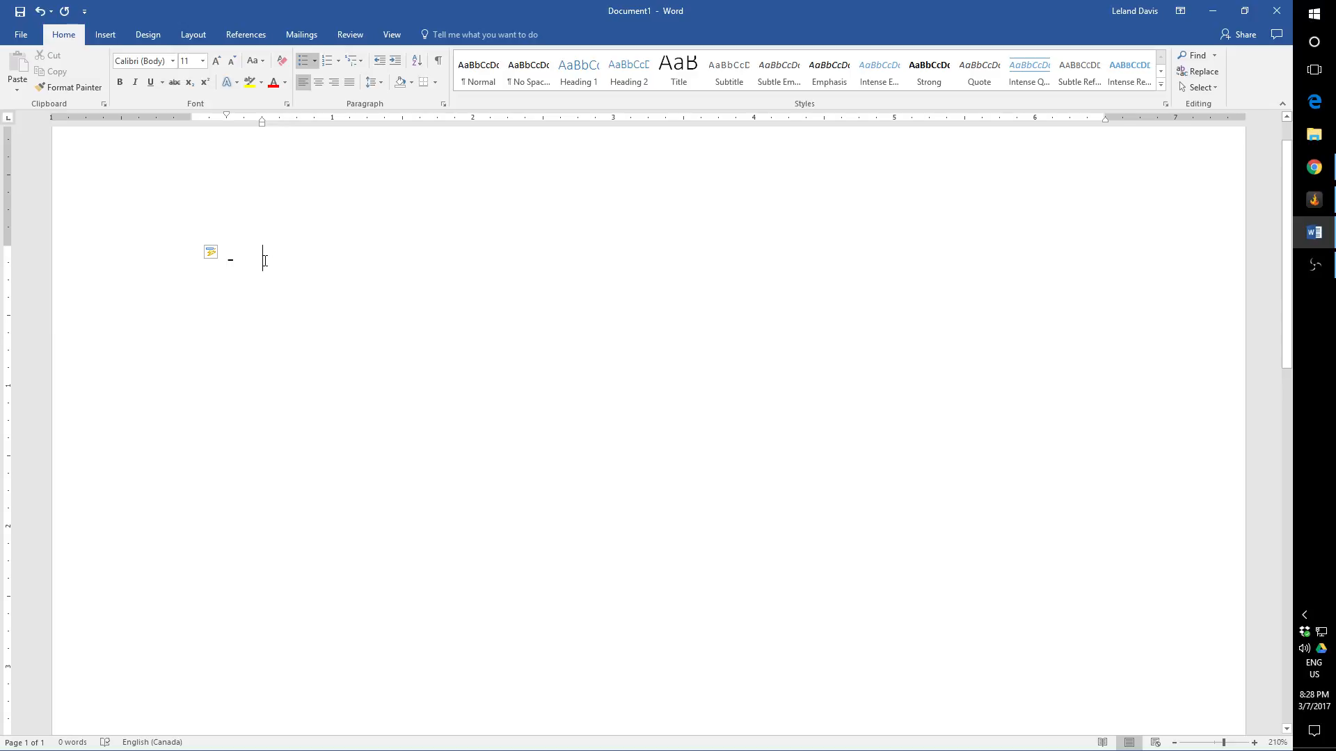
type("Item 1")
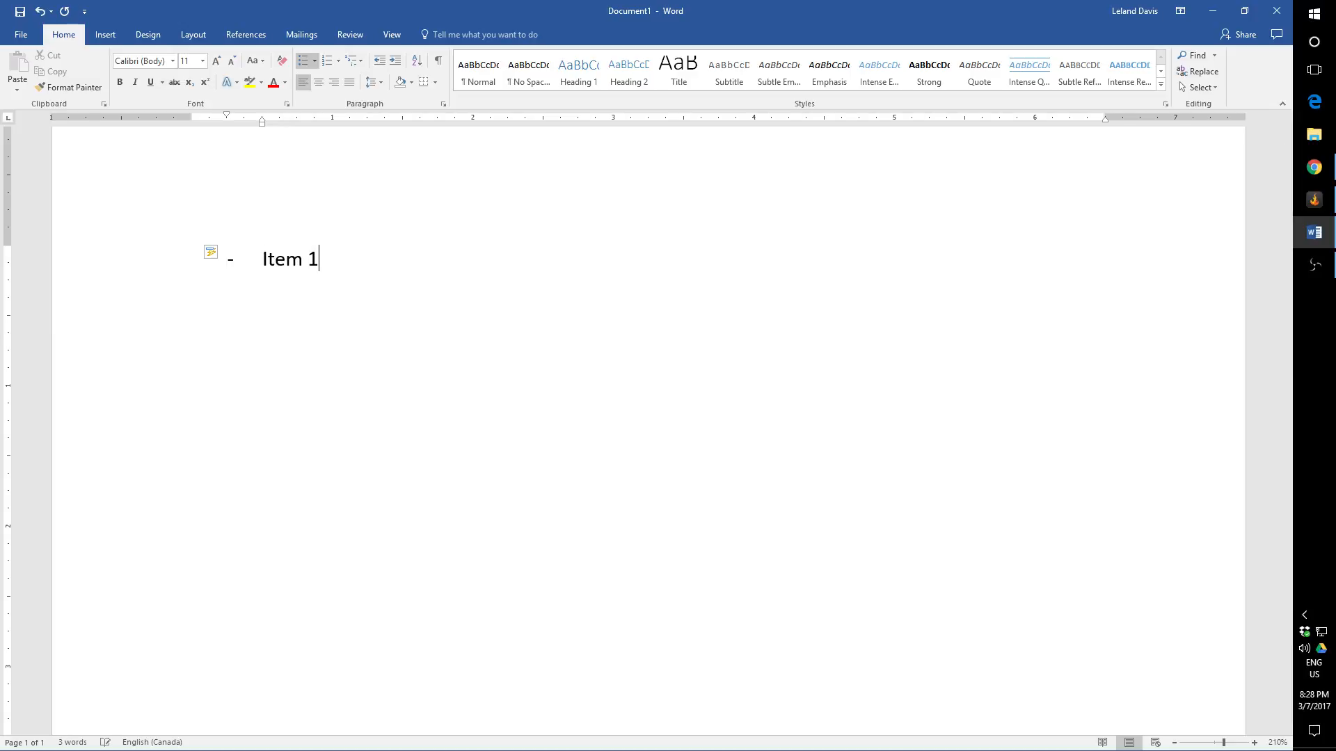
key("Return")
type("Iten")
key("BackSpace")
type("m 2")
key("Return")
type("items")
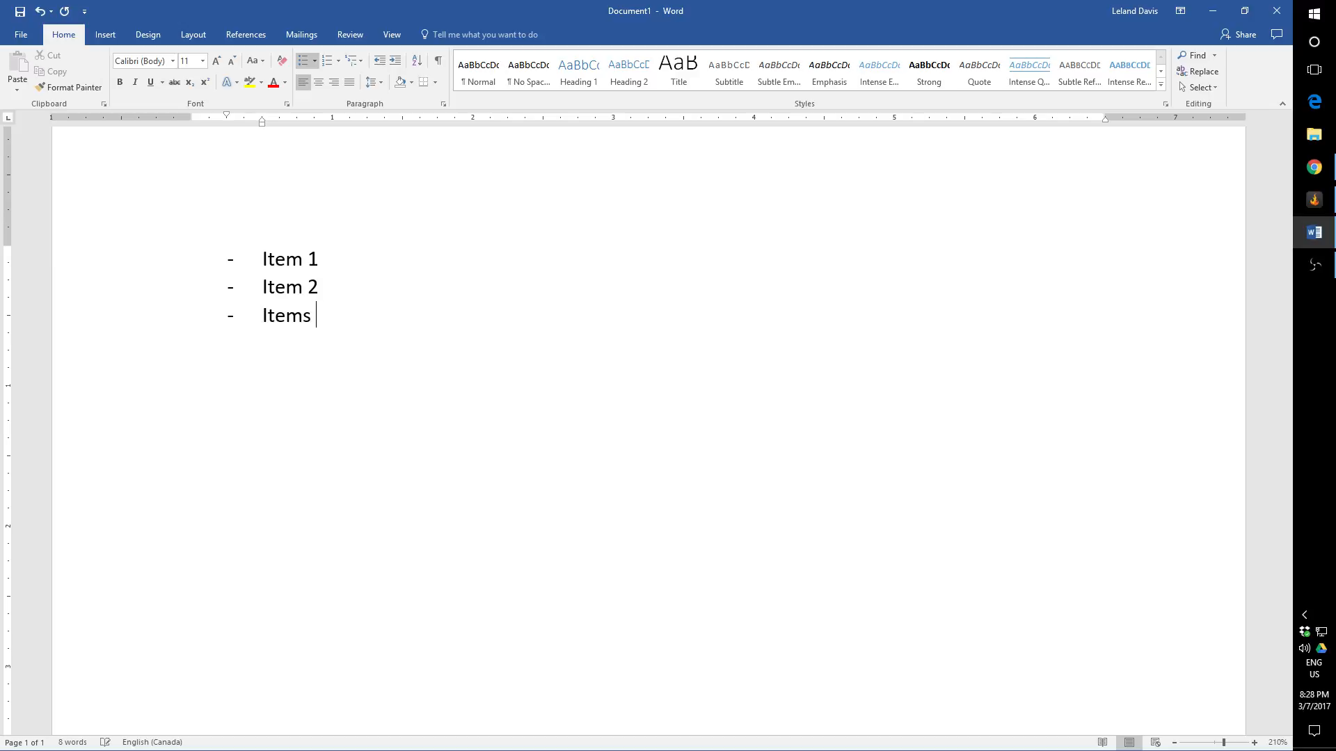
key("BackSpace")
key("BackSpace")
type("3")
Step: Add a fourth list entry reading "This is Sparta" followed by a long run of exclamation marks
key("Return")
type("This")
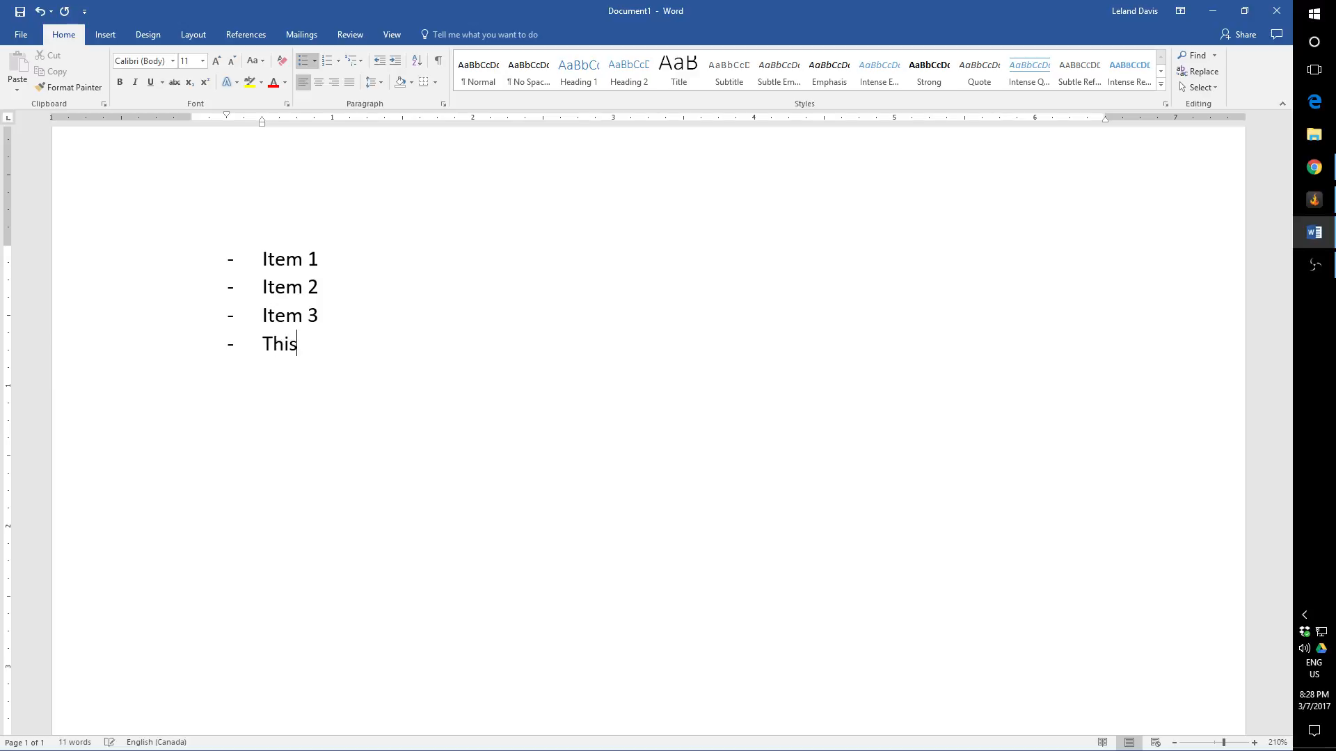
type(" is sparta!!!!!!!!!!!!!!!!!!!!!!!!!!!!!!!!!!!!!!!!!!!!!!!!!!!!!!!!!!!!!!")
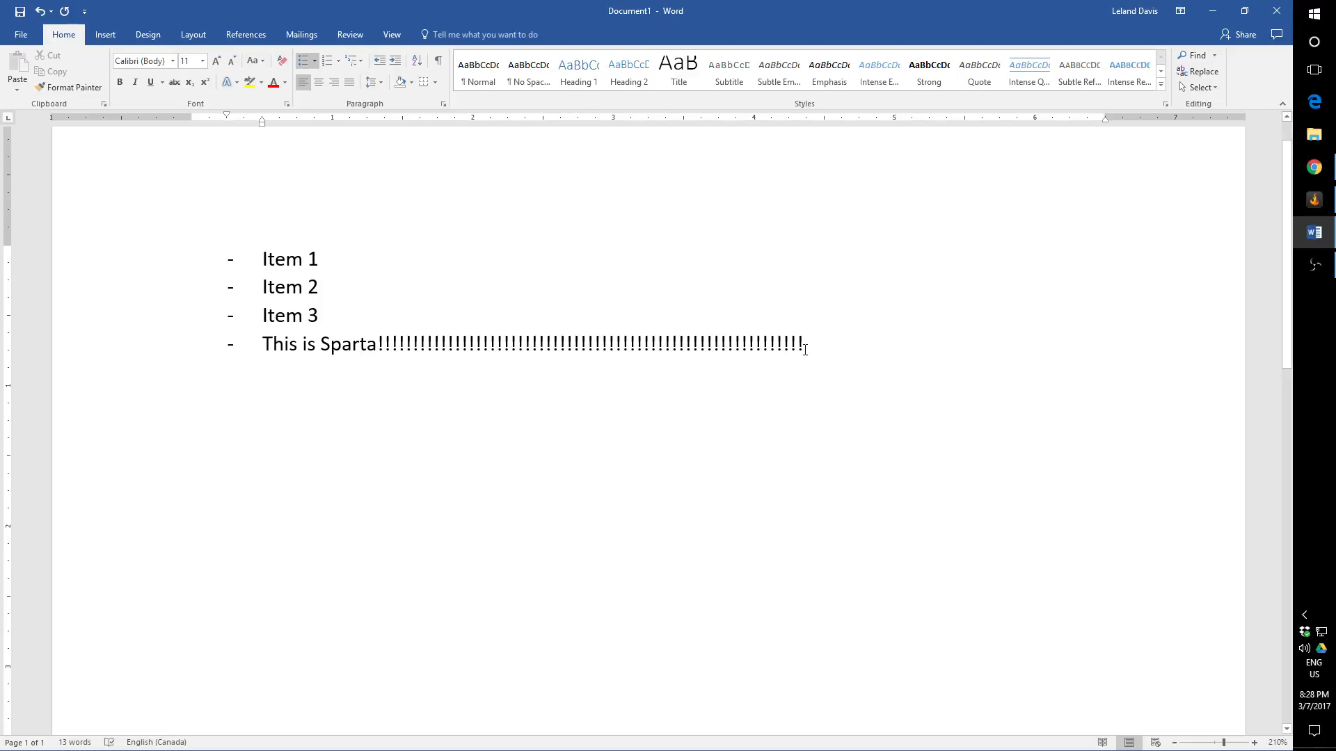
Step: Copy the "This is Sparta" entry and paste it three times at the end of the list
left_click_drag(806, 351, 270, 352)
key("ctrl+c")
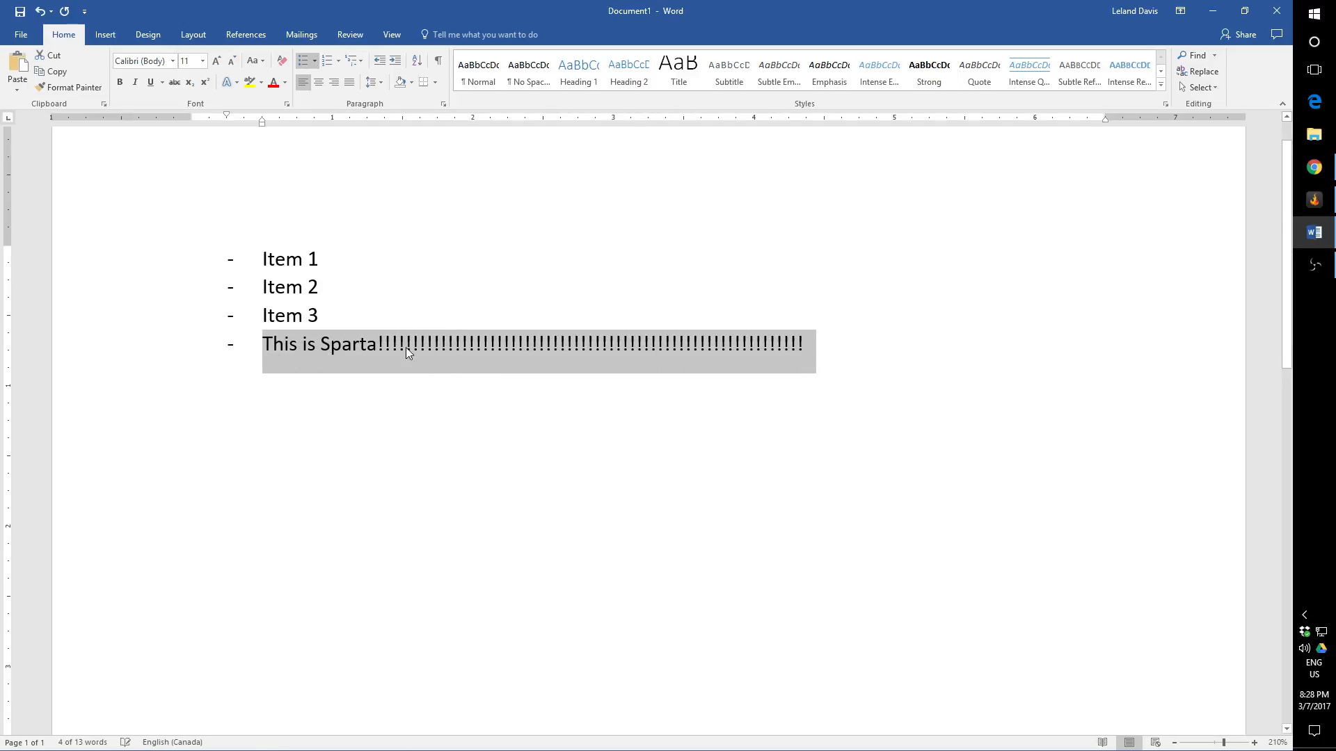
left_click(841, 352)
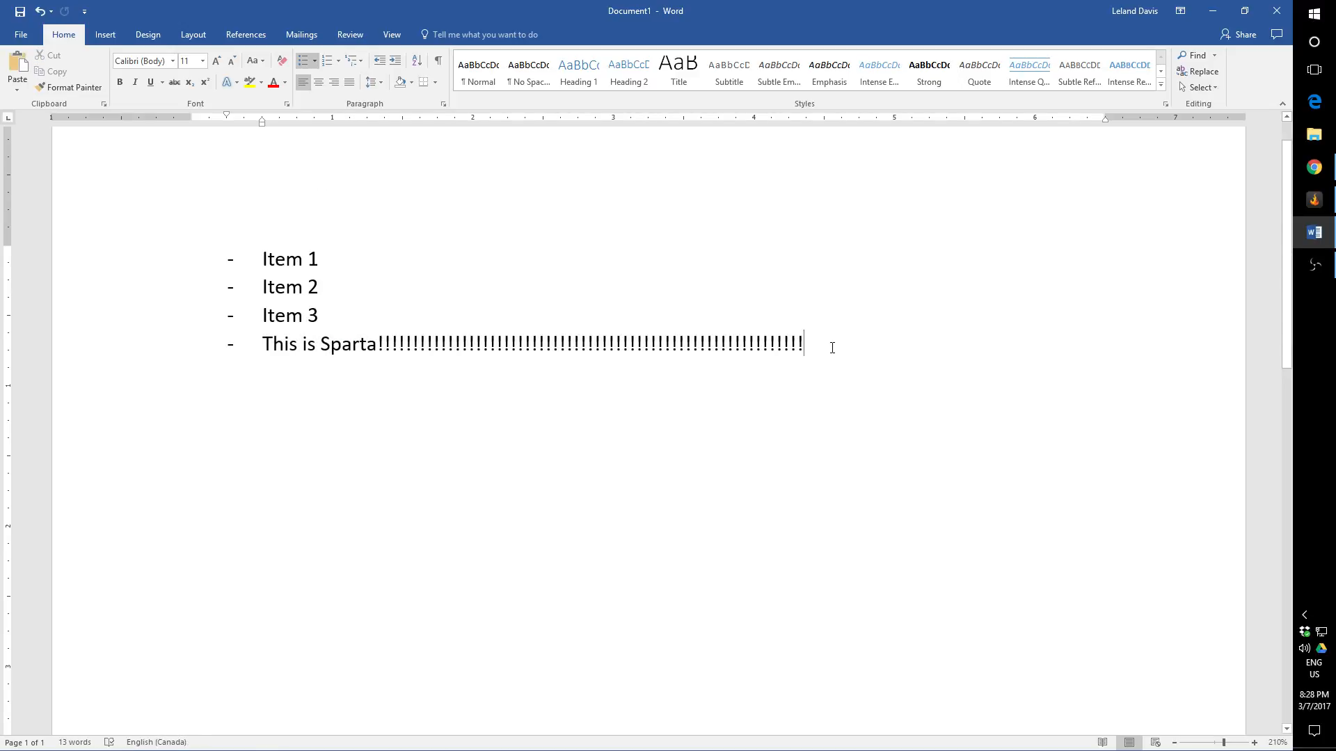
key("ctrl+v")
key("ctrl+v")
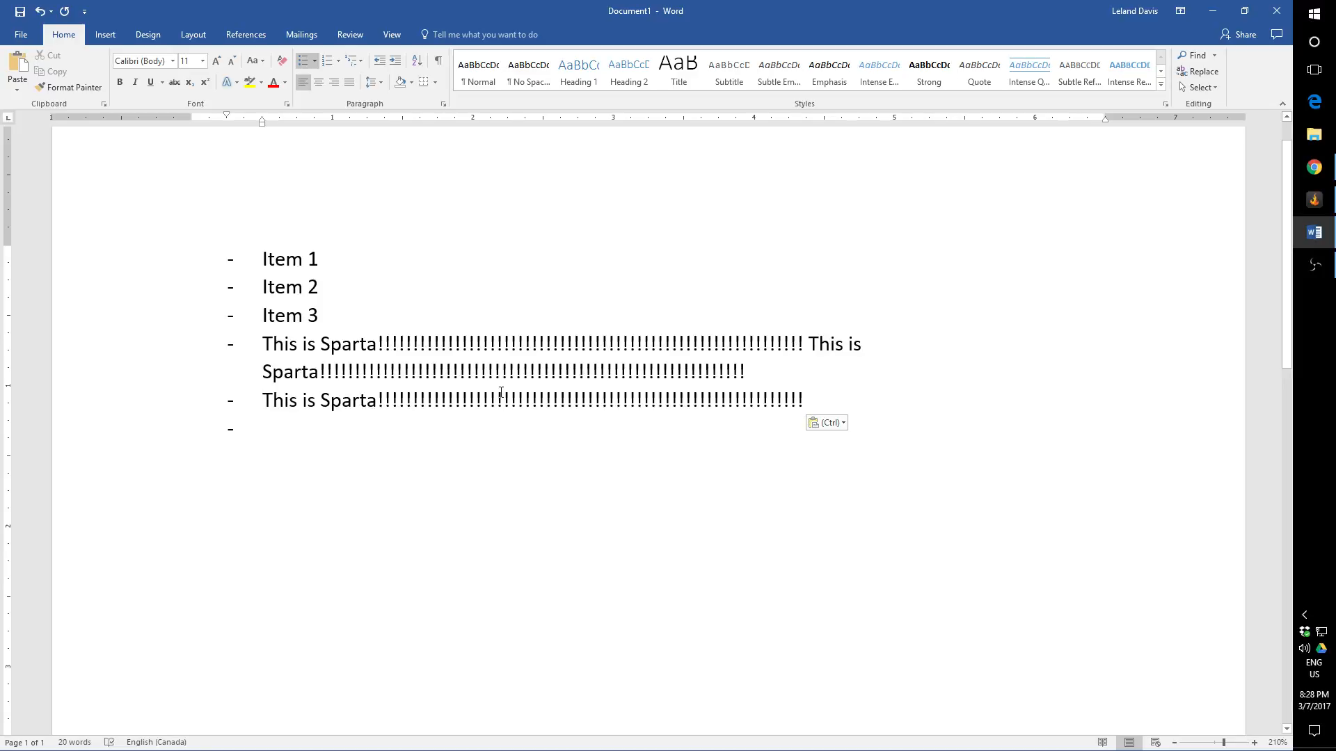
key("ctrl+v")
Step: Merge the pasted "This is Sparta" lines into the fourth list entry so they form one multi-line item
left_click(262, 428)
key("BackSpace")
key("BackSpace")
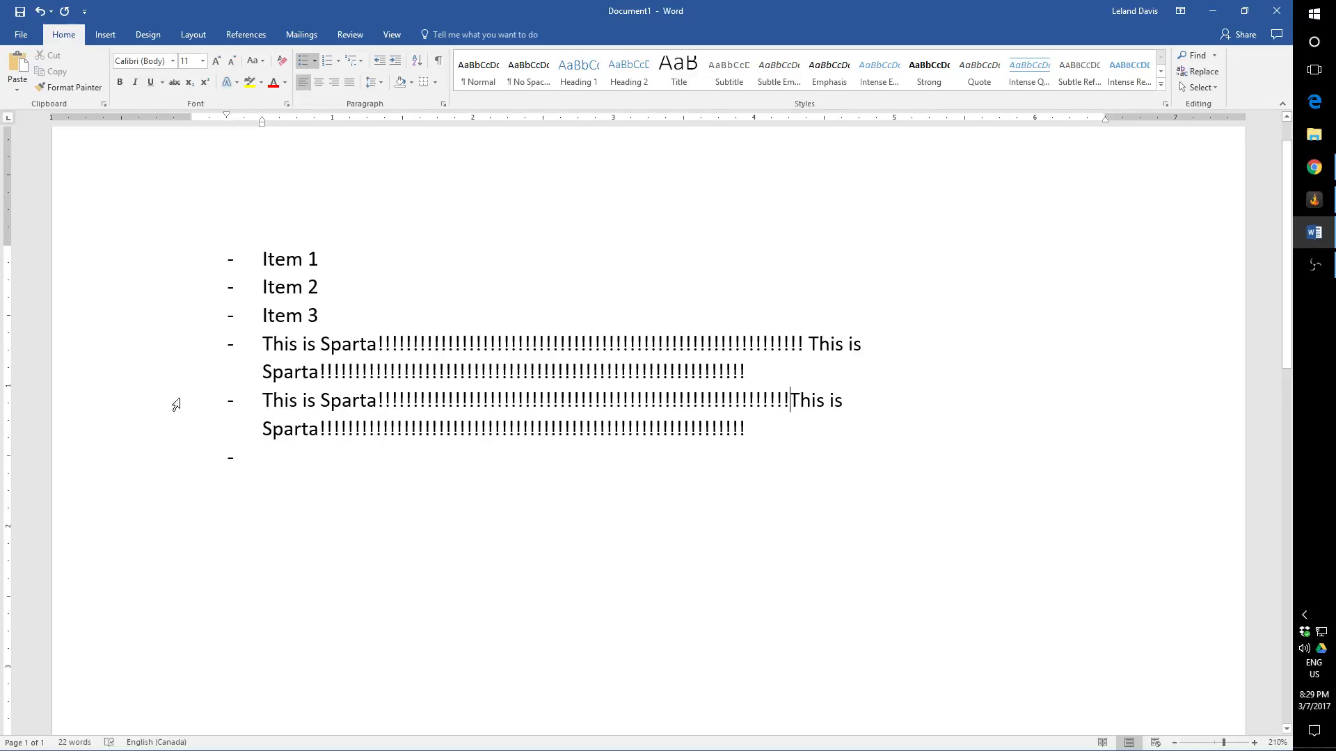
left_click(258, 393)
key("BackSpace")
key("BackSpace")
key("BackSpace")
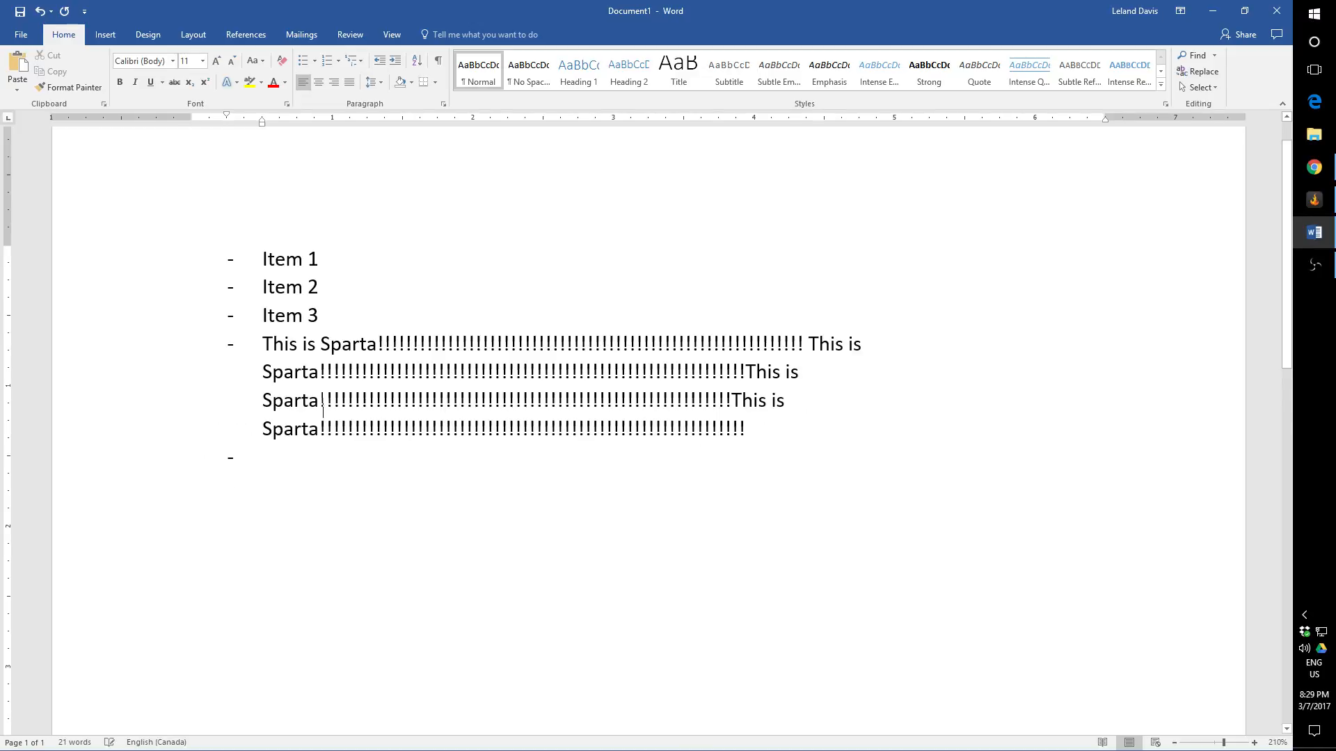
left_click(259, 457)
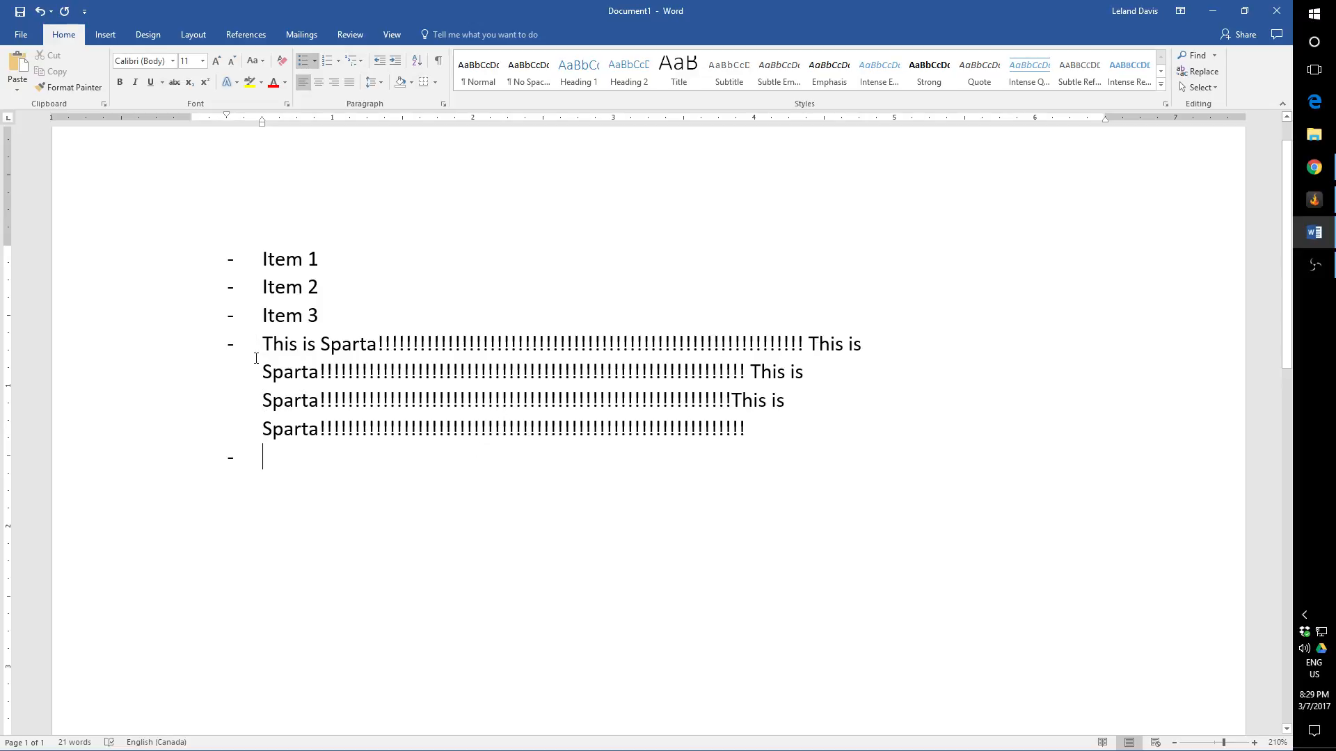
Step: Shorten the runs of exclamation marks after the pasted "This is Sparta" phrases in the fourth entry
left_click_drag(669, 375, 556, 375)
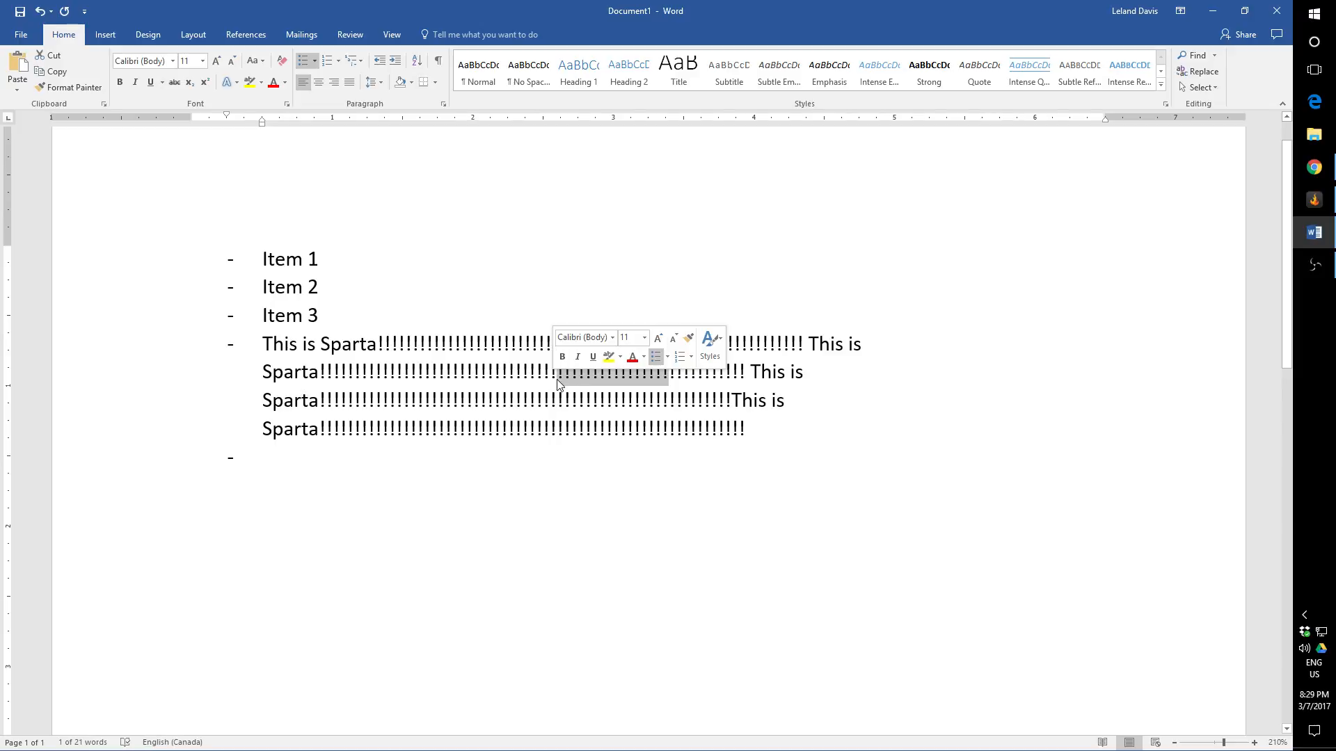
key("BackSpace")
left_click_drag(692, 401, 367, 402)
key("BackSpace")
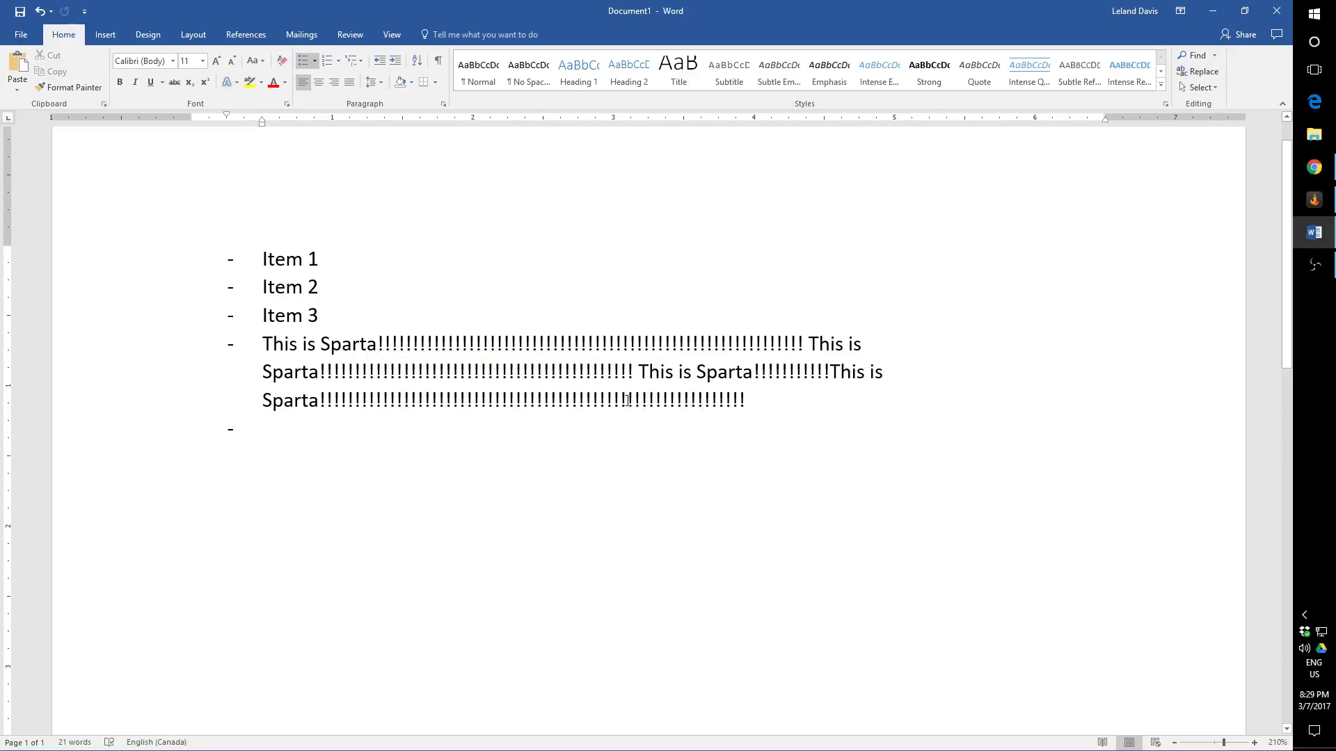
left_click_drag(641, 402, 413, 401)
key("BackSpace")
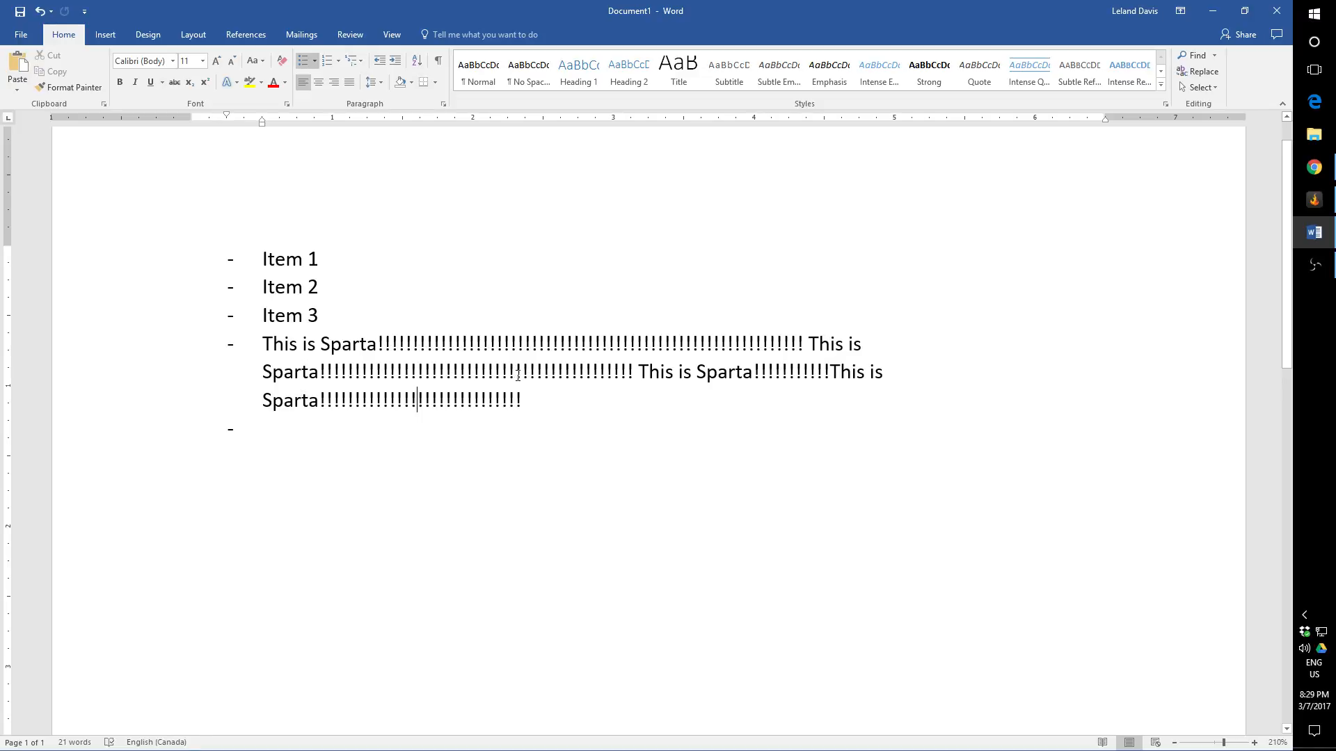
left_click_drag(534, 376, 392, 376)
key("BackSpace")
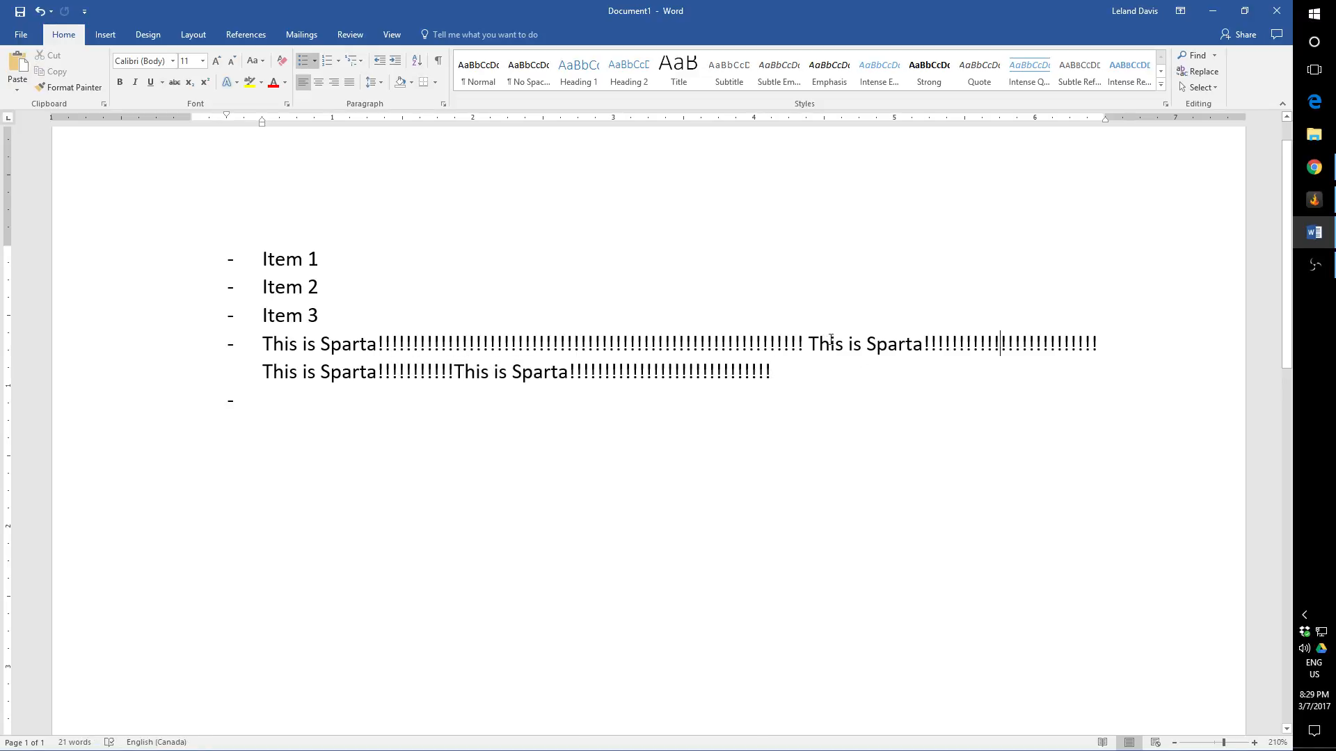
Step: Append a stretch of random filler text to the fourth entry and add an empty list entry below it
left_click(813, 369)
type("as;fklraspovinapofnapsoinfaposin adspovnasop")
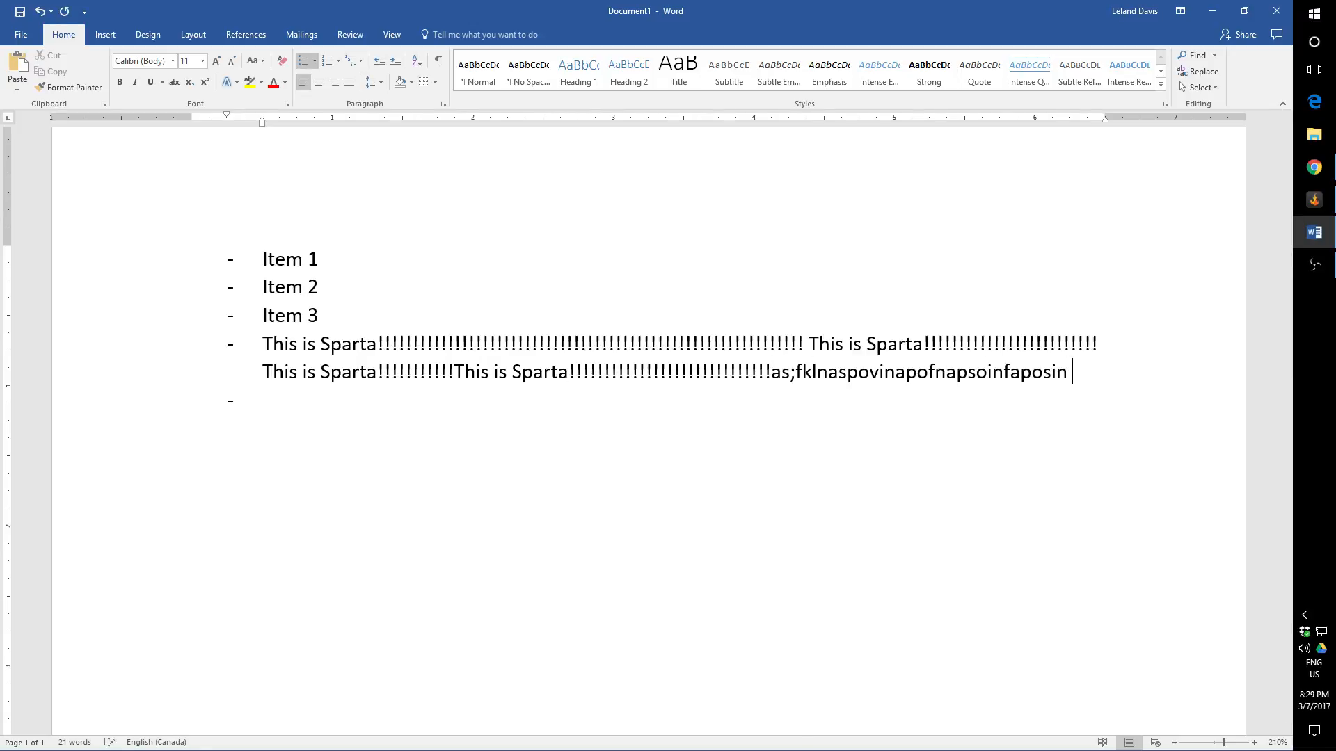
type("bin asodvinapowsgn poaivpoianev")
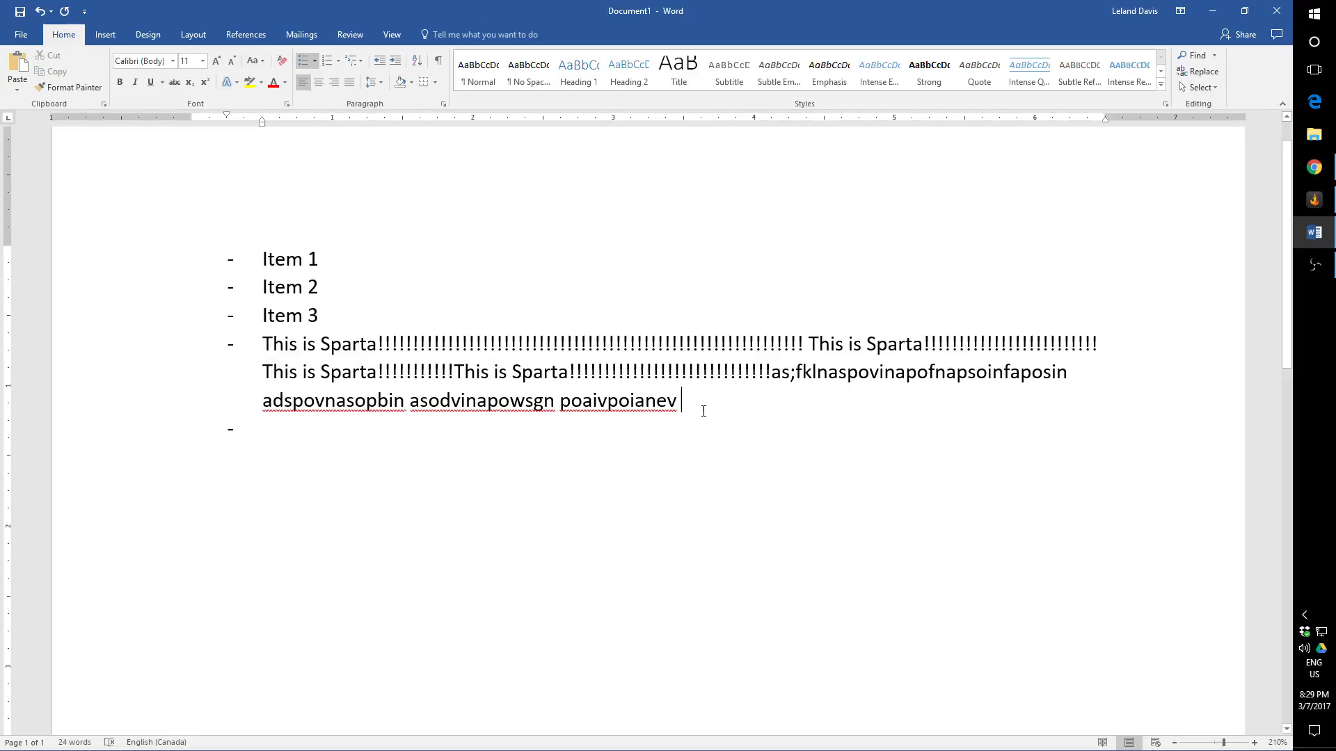
key("Return")
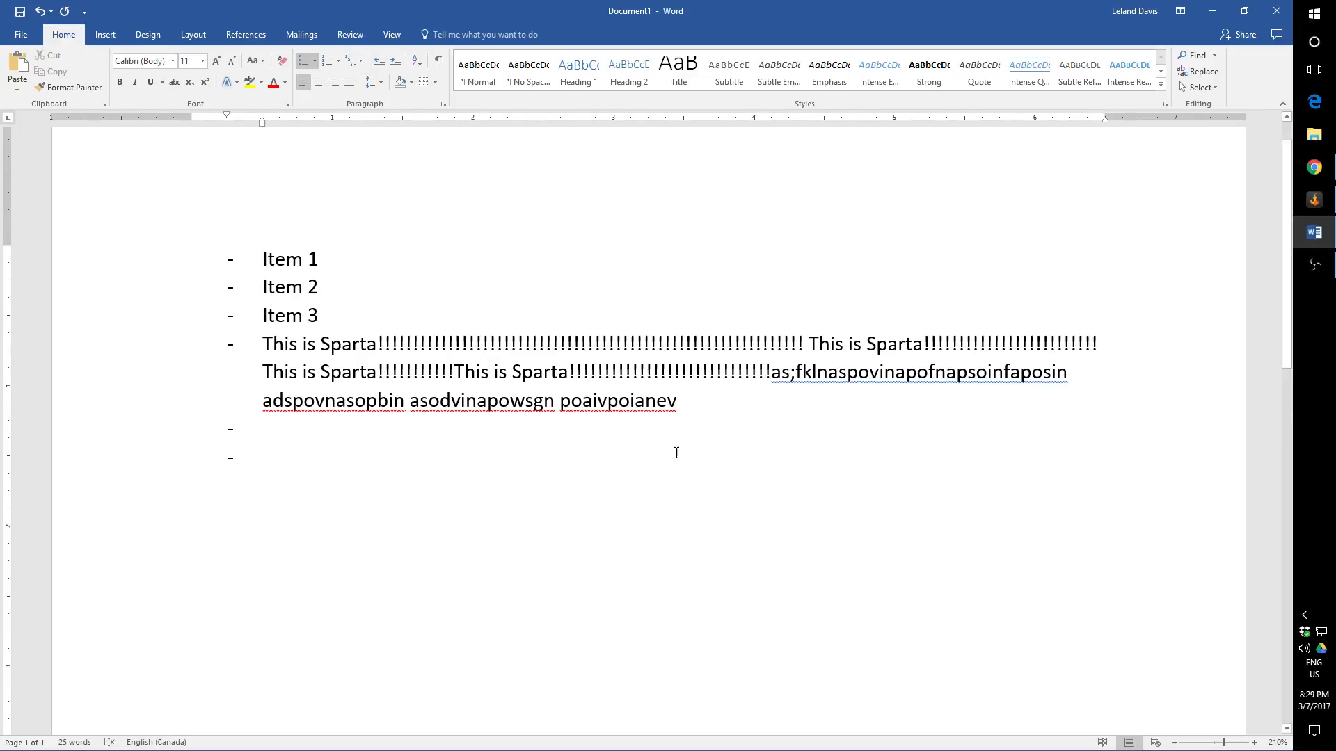
Step: Clear the whole document and start a new dashed list with the entry "Item 1"
key("ctrl+a")
key("Delete")
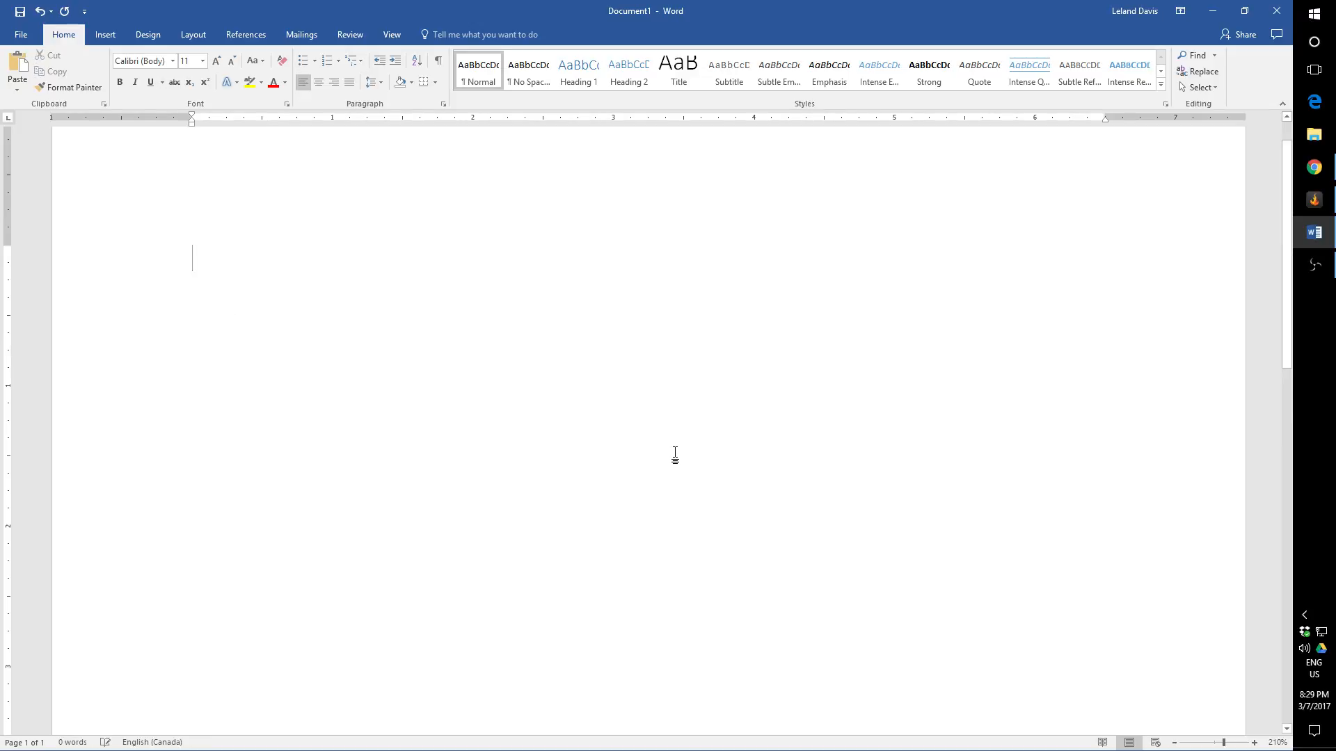
type("- Ite")
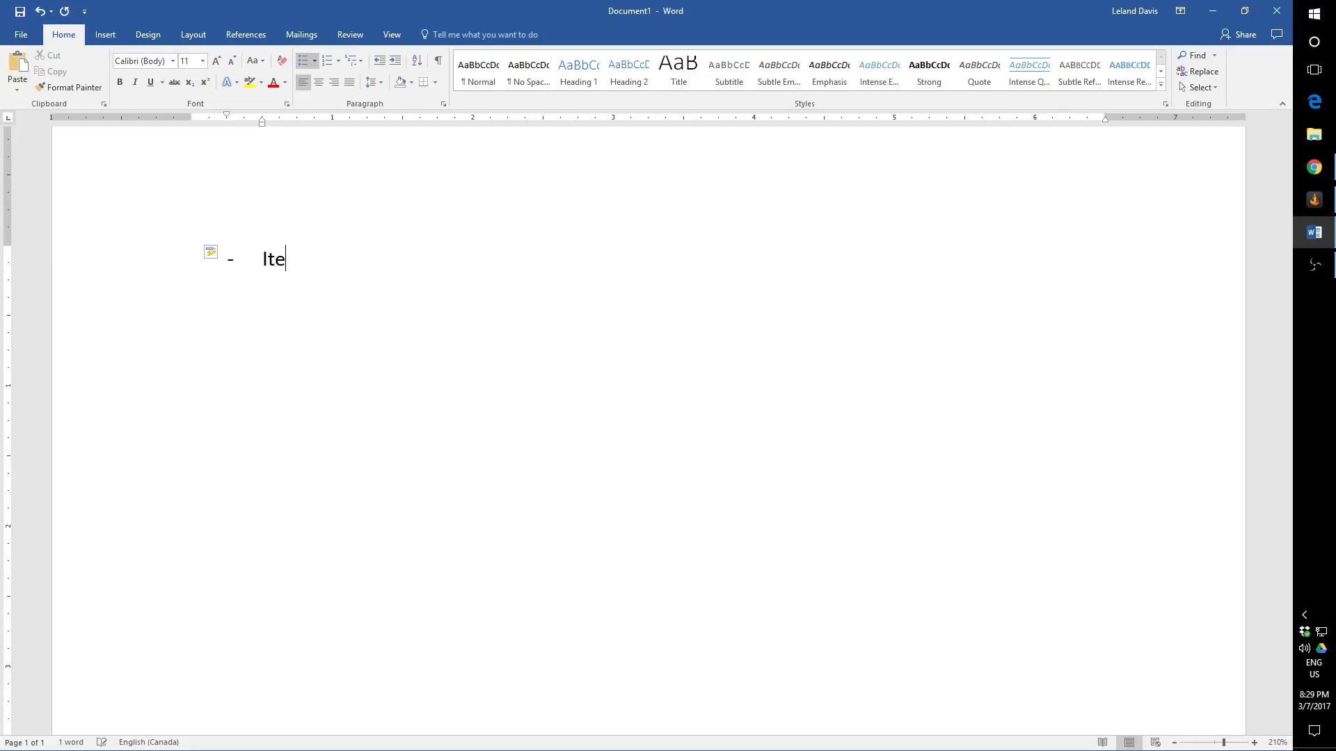
type("m 1")
Step: Add an indented second-level entry "Sub point 1" under "Item 1"
key("Return")
key("Tab")
type("ub ppoin")
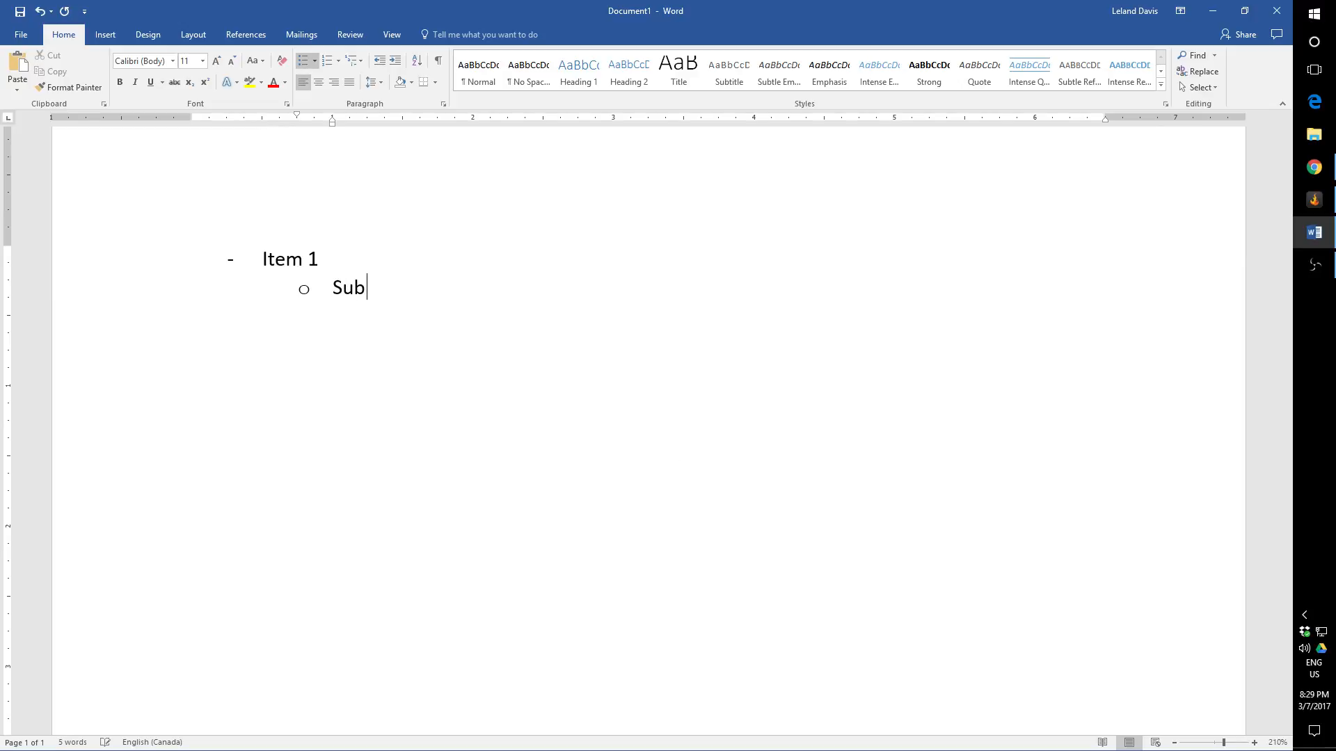
key("BackSpace")
key("BackSpace")
key("BackSpace")
key("BackSpace")
type("oint 1")
Step: Insert another second-level entry "Sub point 1" directly under "Item 1" and renumber the one below as "Sub point 2"
left_click(331, 250)
key("Return")
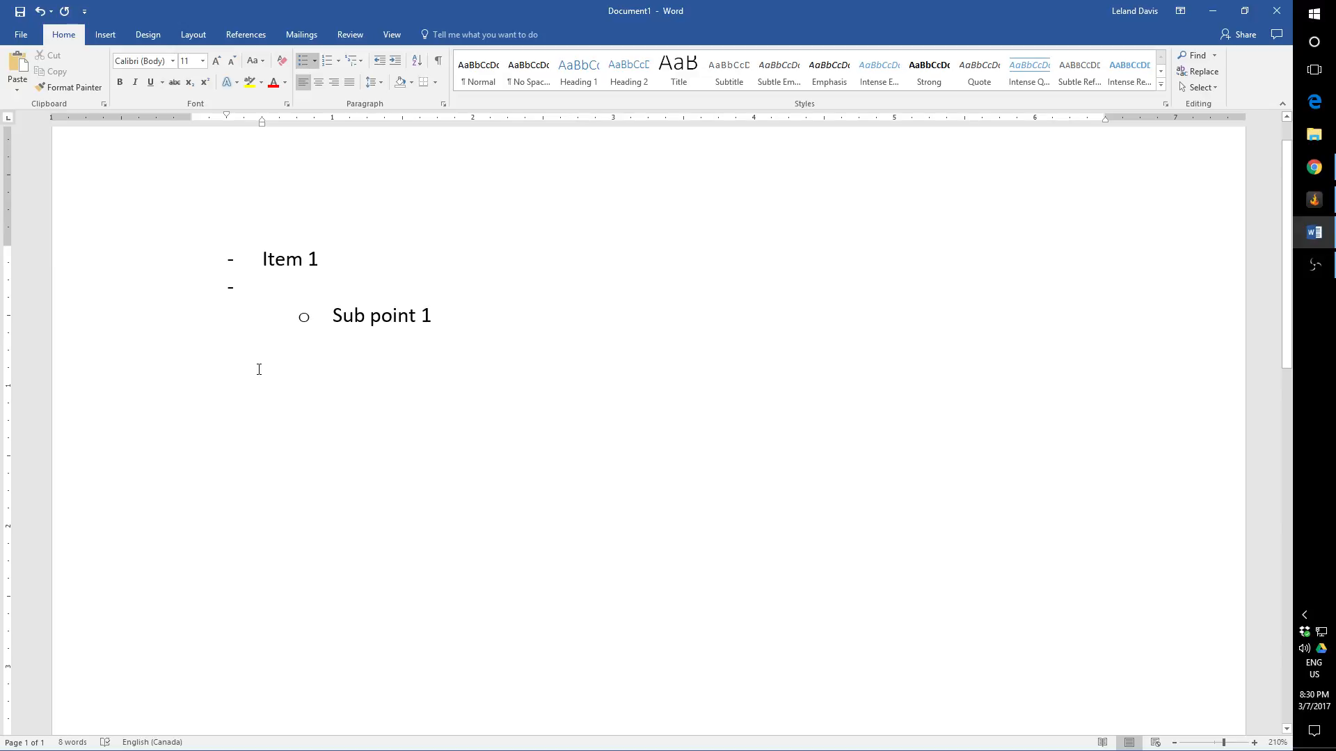
key("Tab")
type("Sub p")
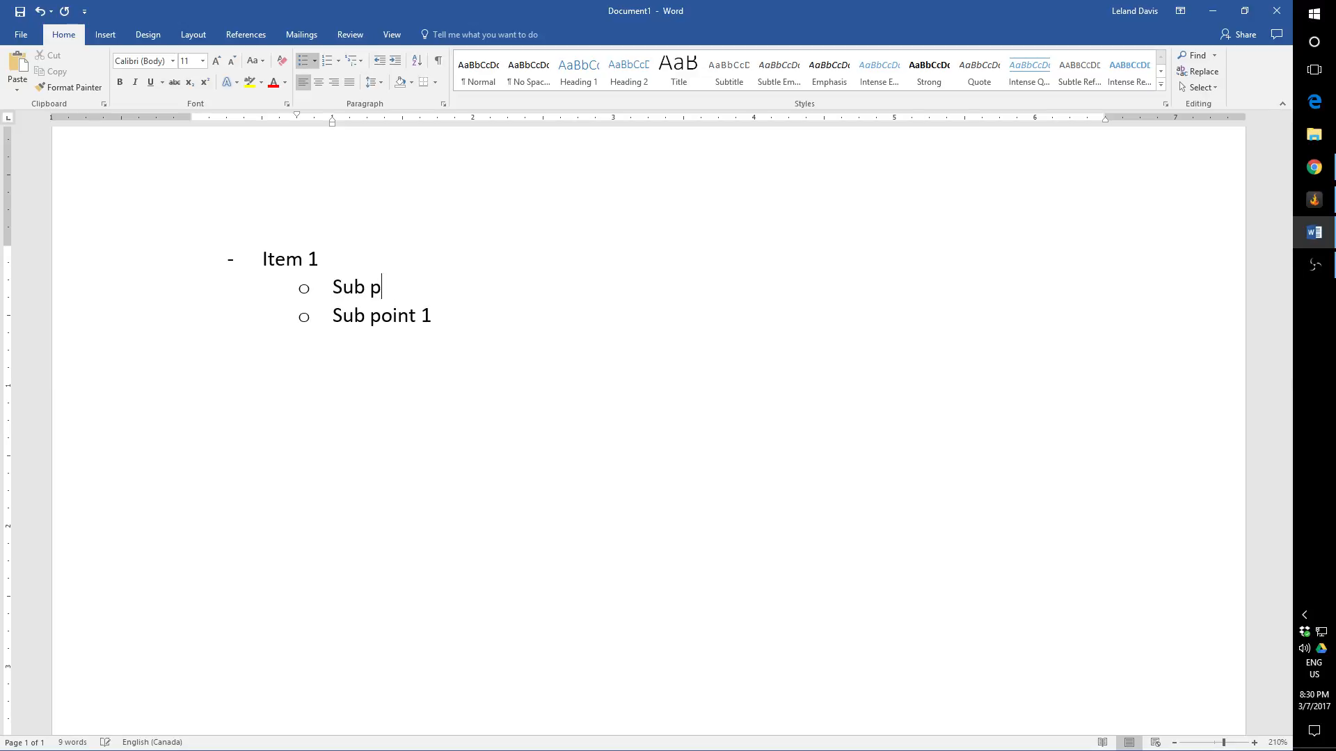
type("oint 1")
left_click(450, 319)
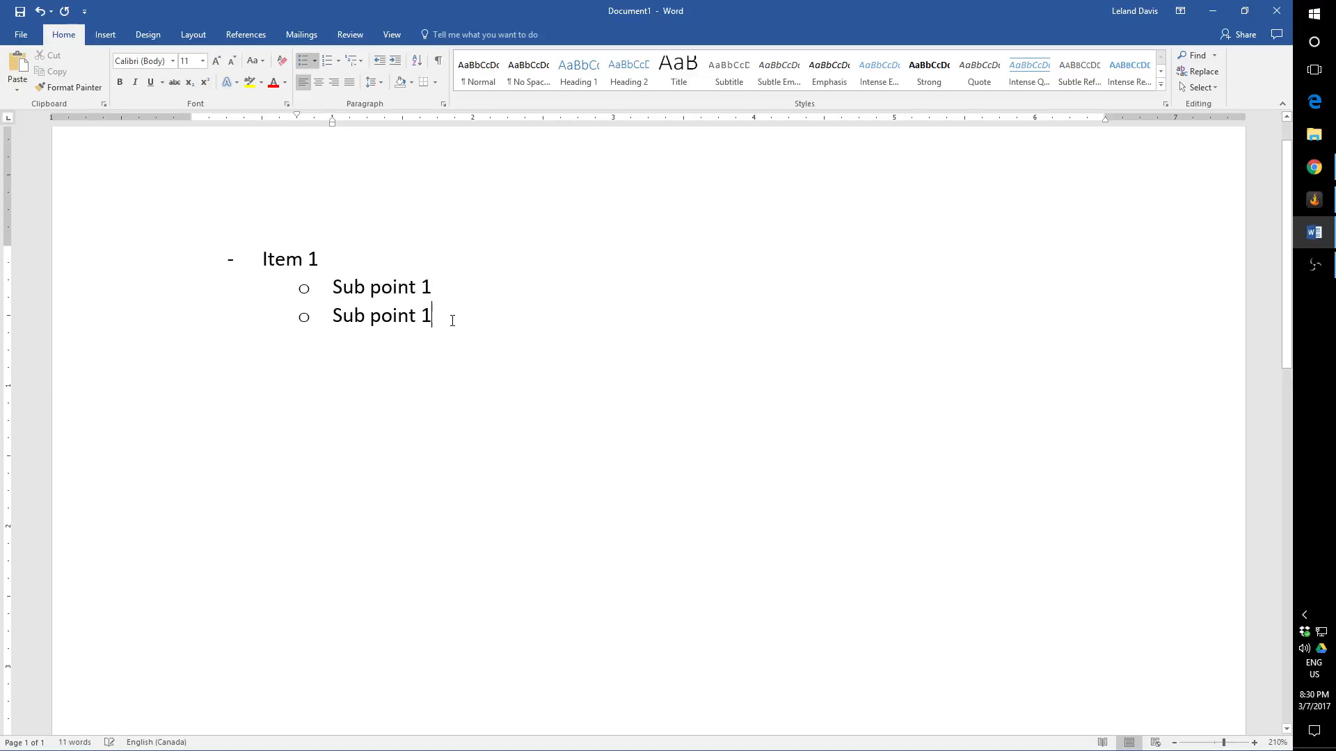
key("BackSpace")
type("2")
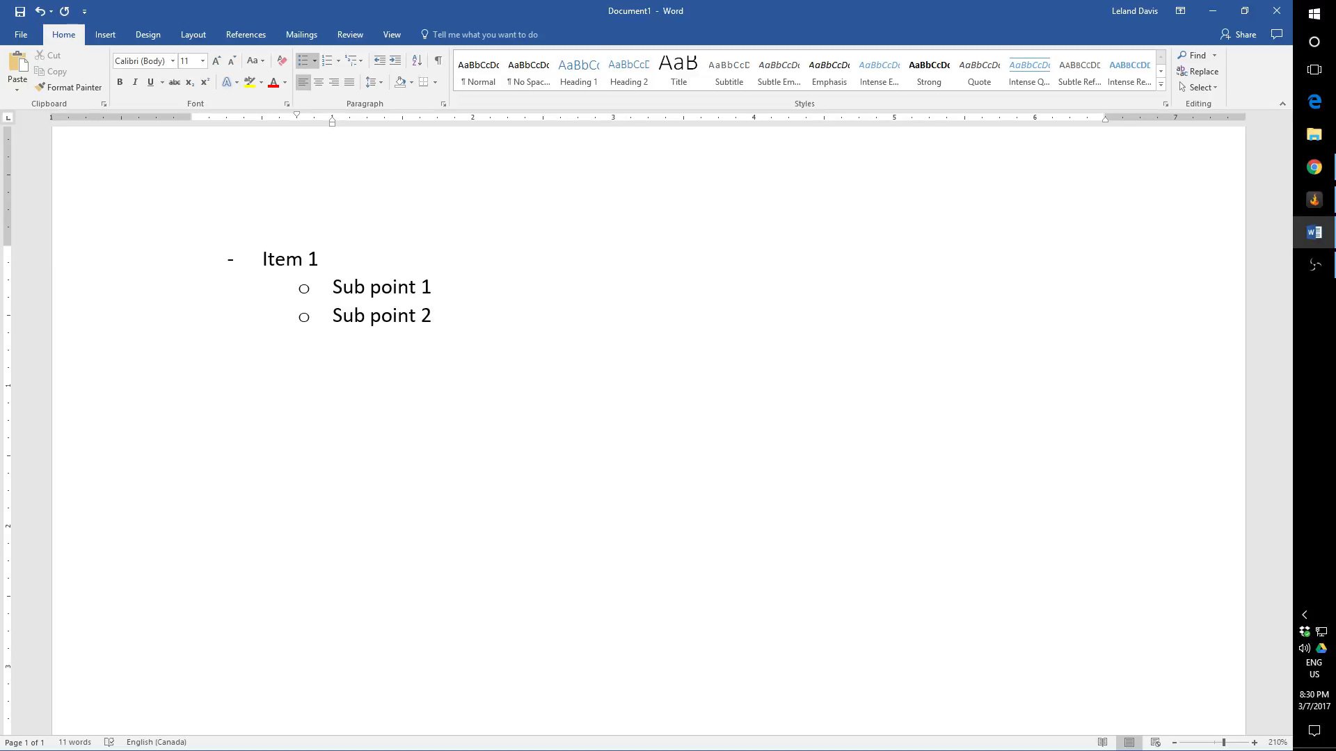
Step: Add the third-level entries "Sub level 1" and "Sub level 1.1" under "Sub point 2"
key("Return")
key("Tab")
type("Sub level 1")
key("Return")
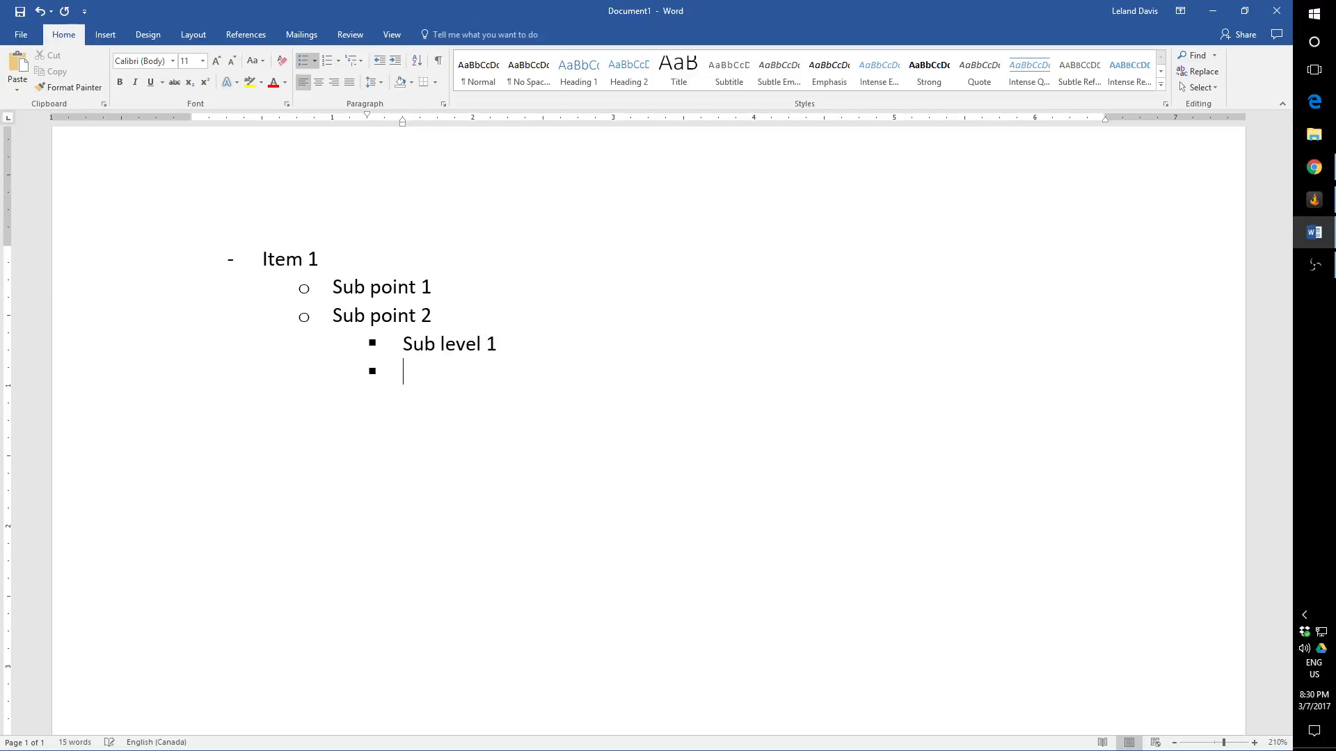
type("sub level 1.1")
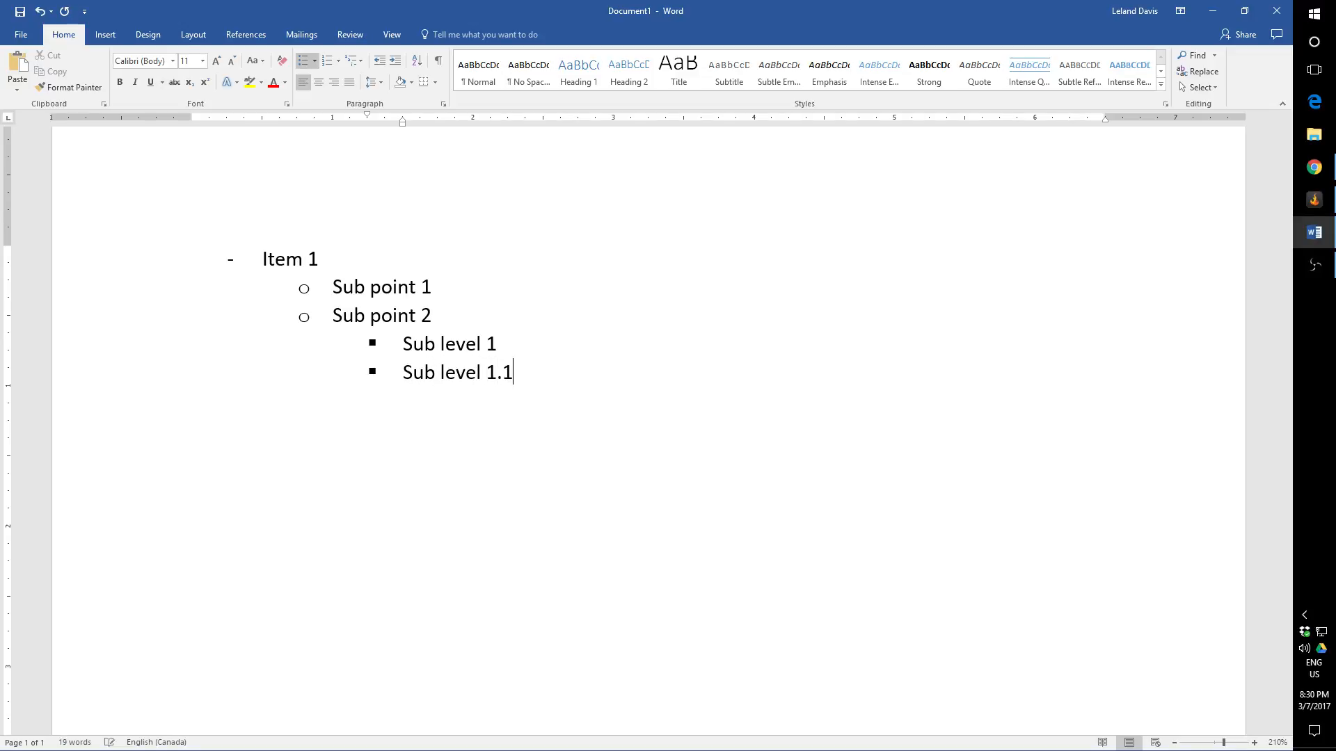
Step: Add an empty fourth-level entry, and clear the entire list including its remaining bullet
key("Return")
key("Tab")
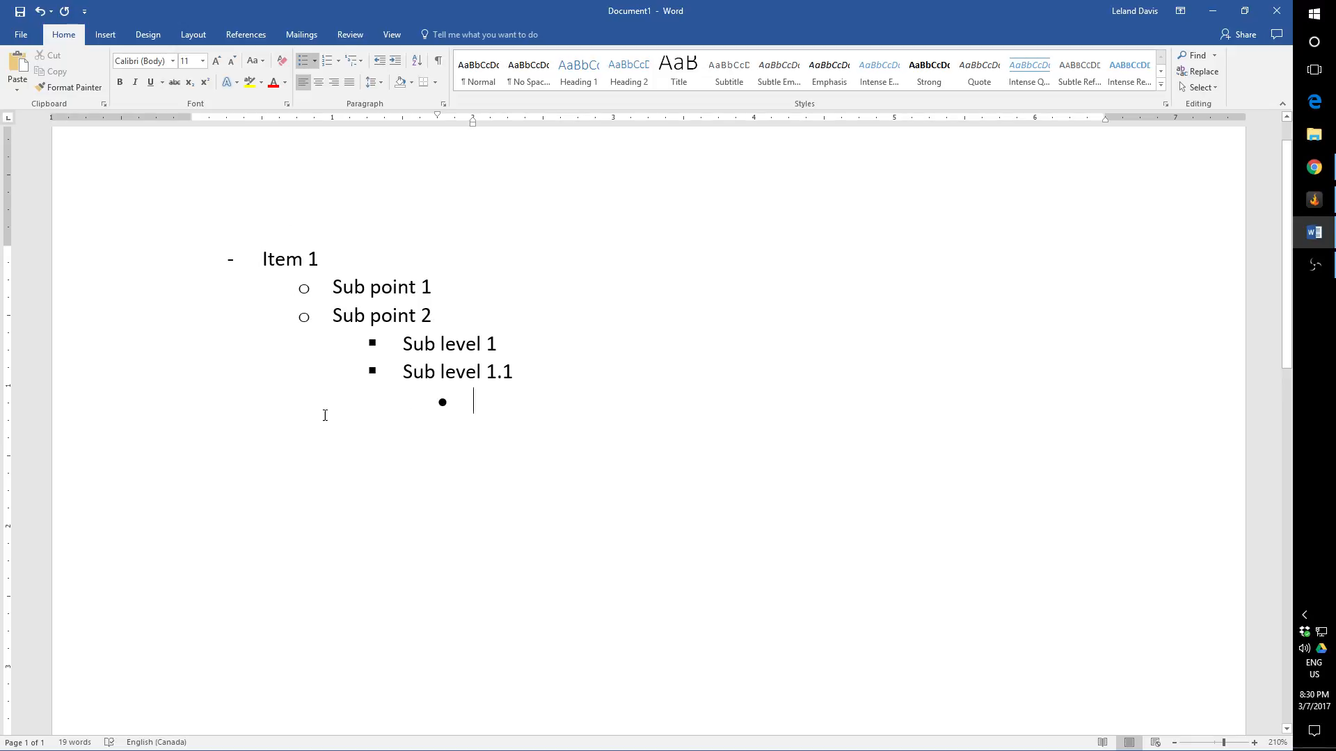
left_click_drag(490, 405, 122, 261)
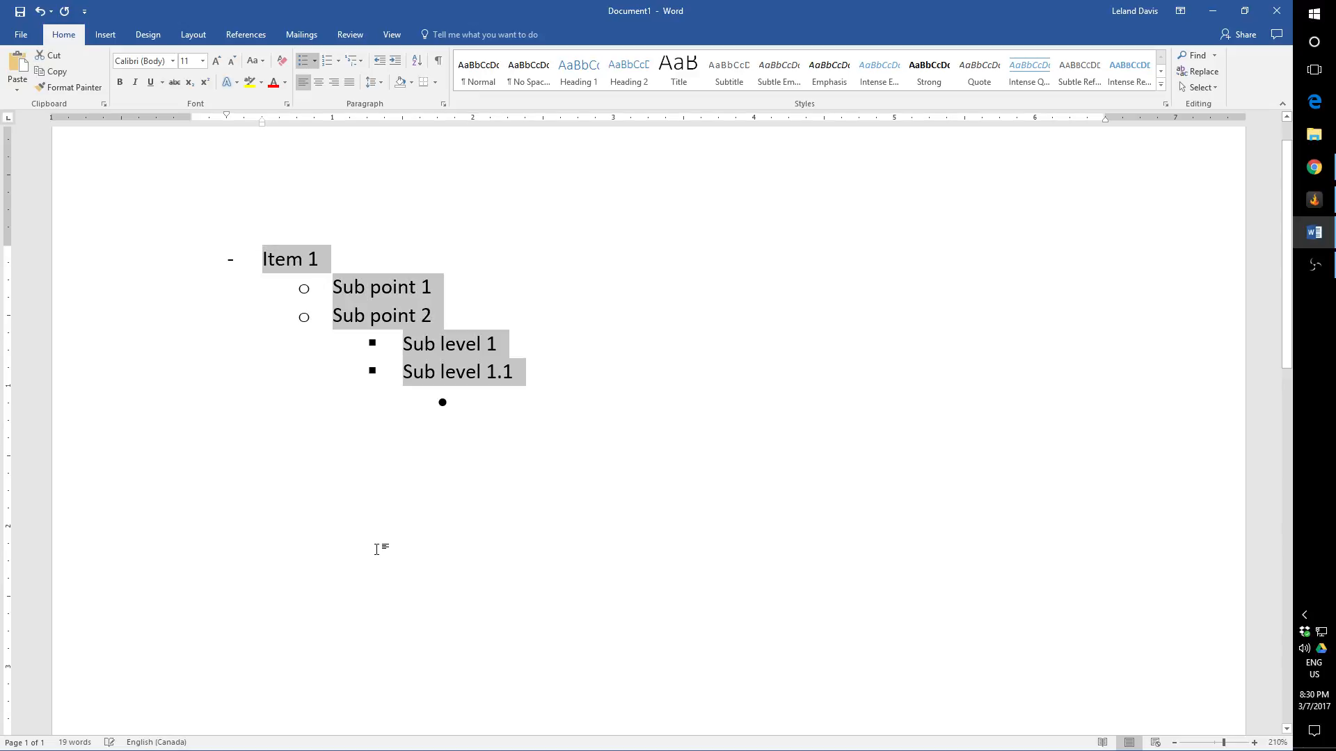
key("Delete")
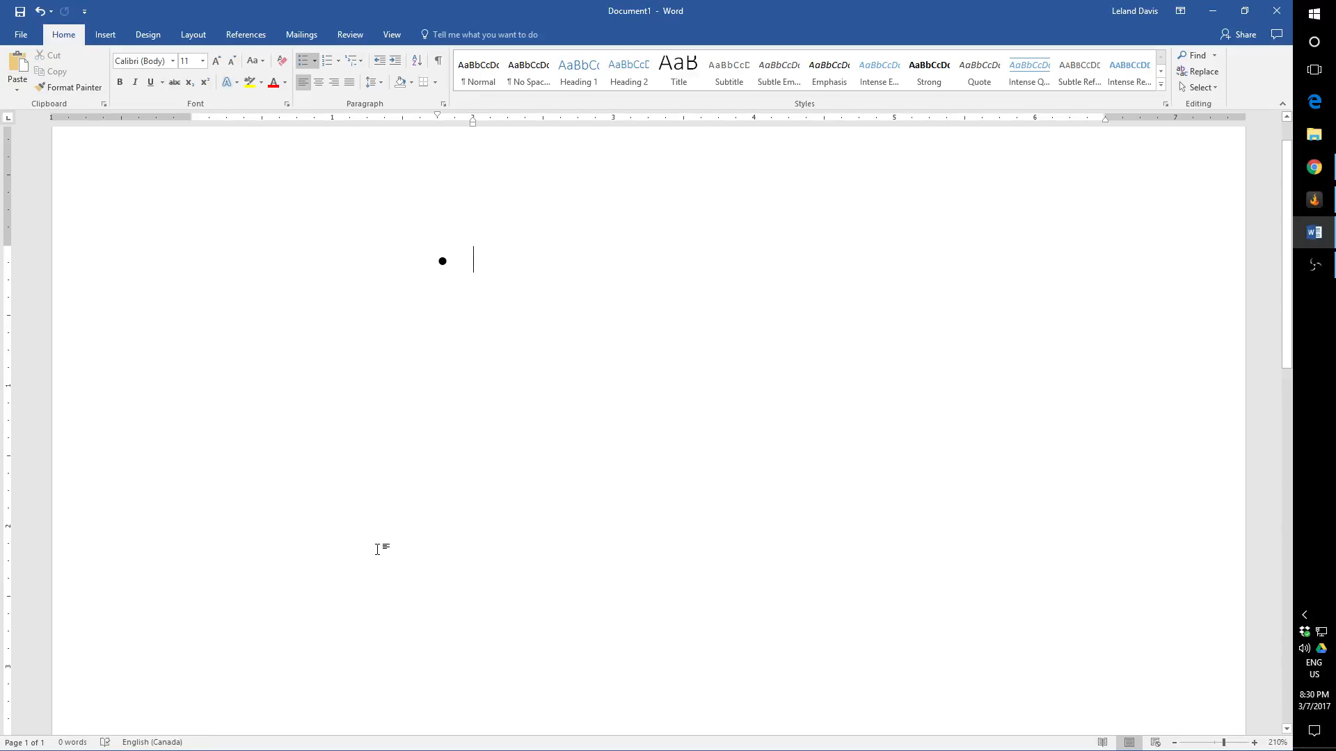
key("BackSpace")
key("BackSpace")
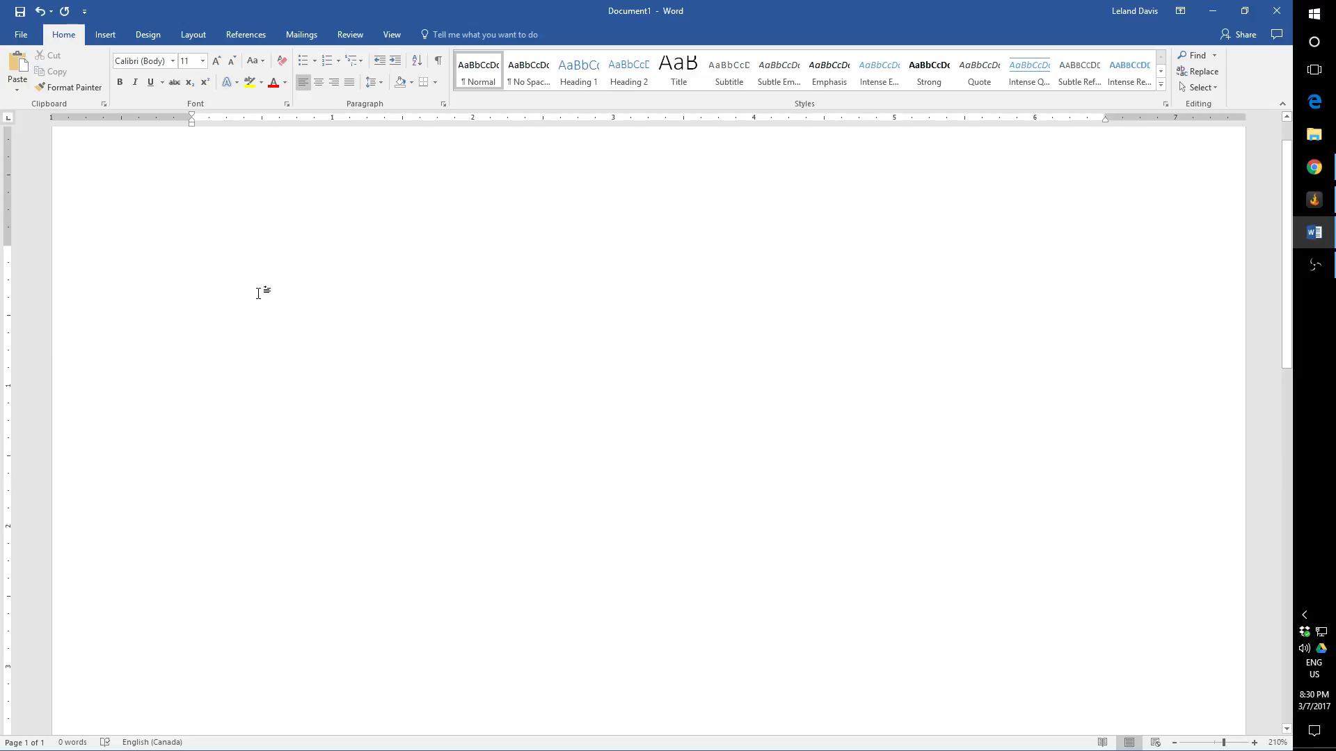
Step: Enter "Item", "Item 1" and "Item 2" as separate plain paragraphs
type("Item")
key("Return")
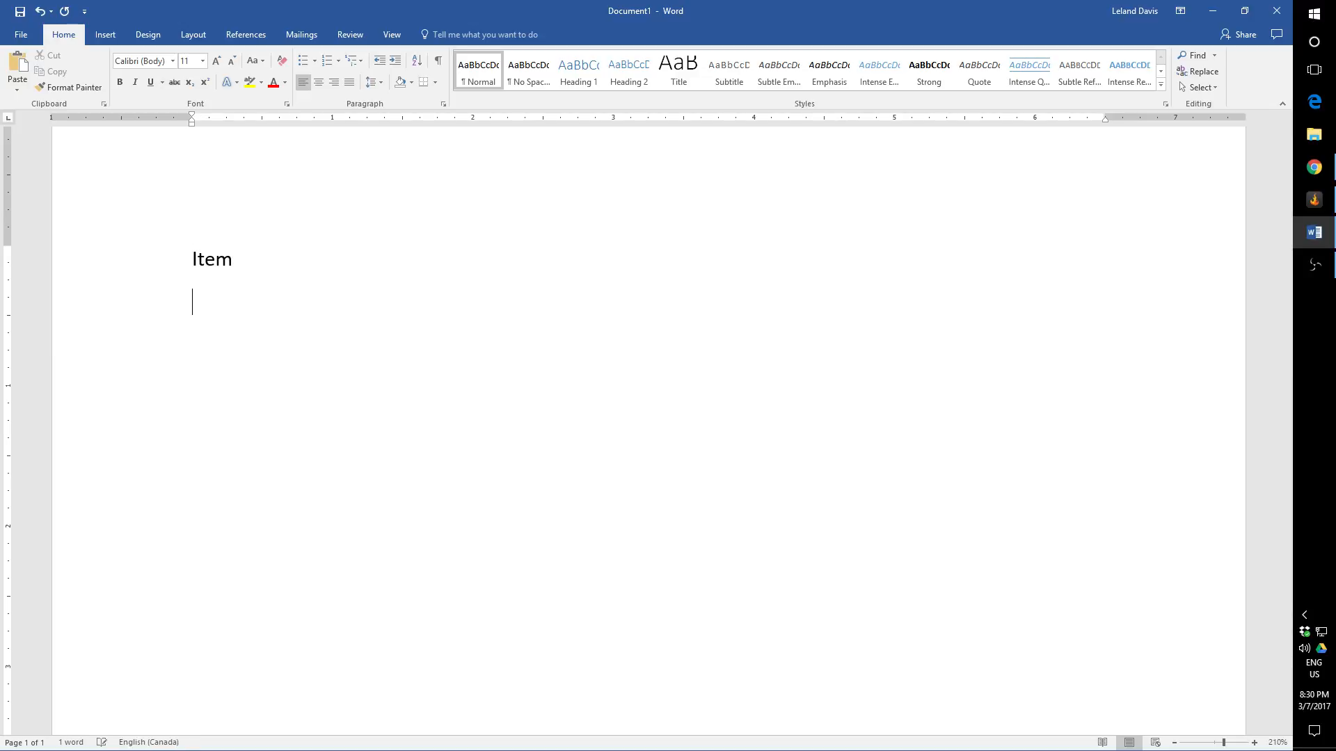
type("Item 1")
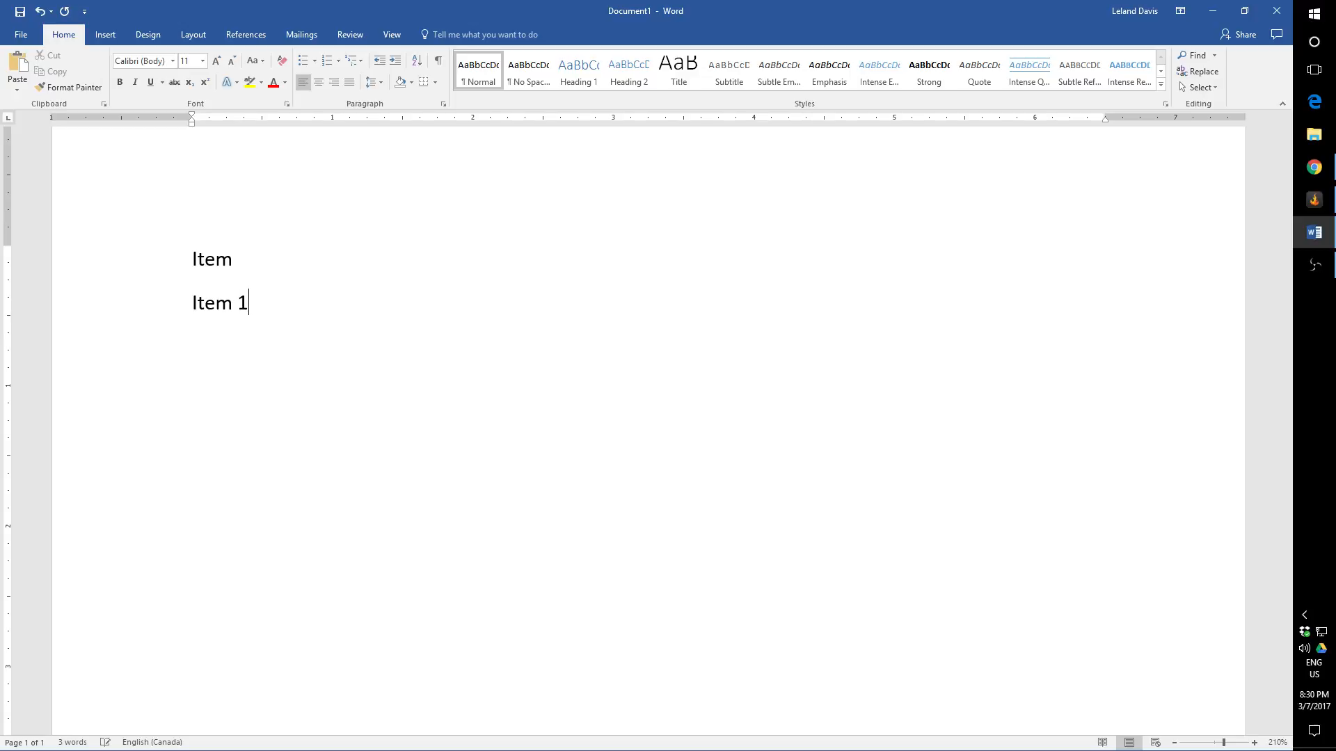
key("Return")
type("Item 2")
key("Return")
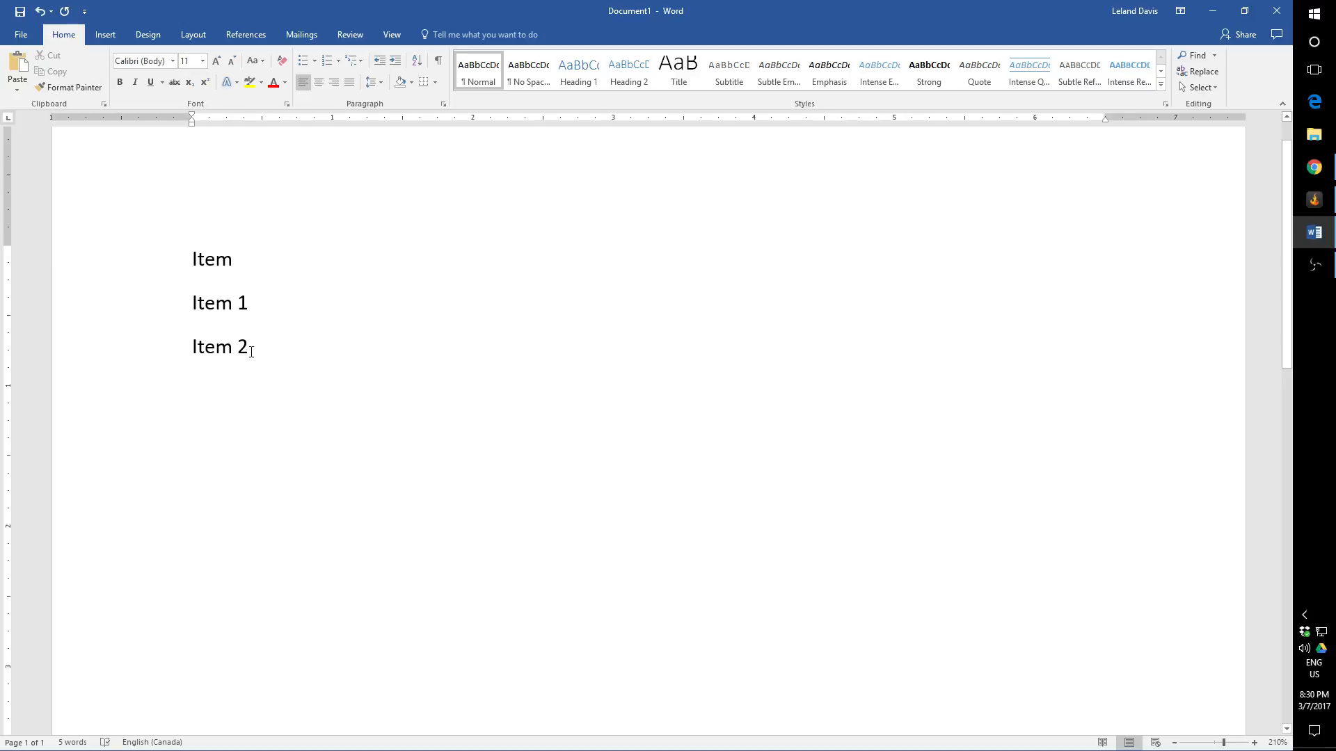
Step: Apply dash bullets to the three item paragraphs, and turn the bullets off again
left_click_drag(209, 357, 156, 274)
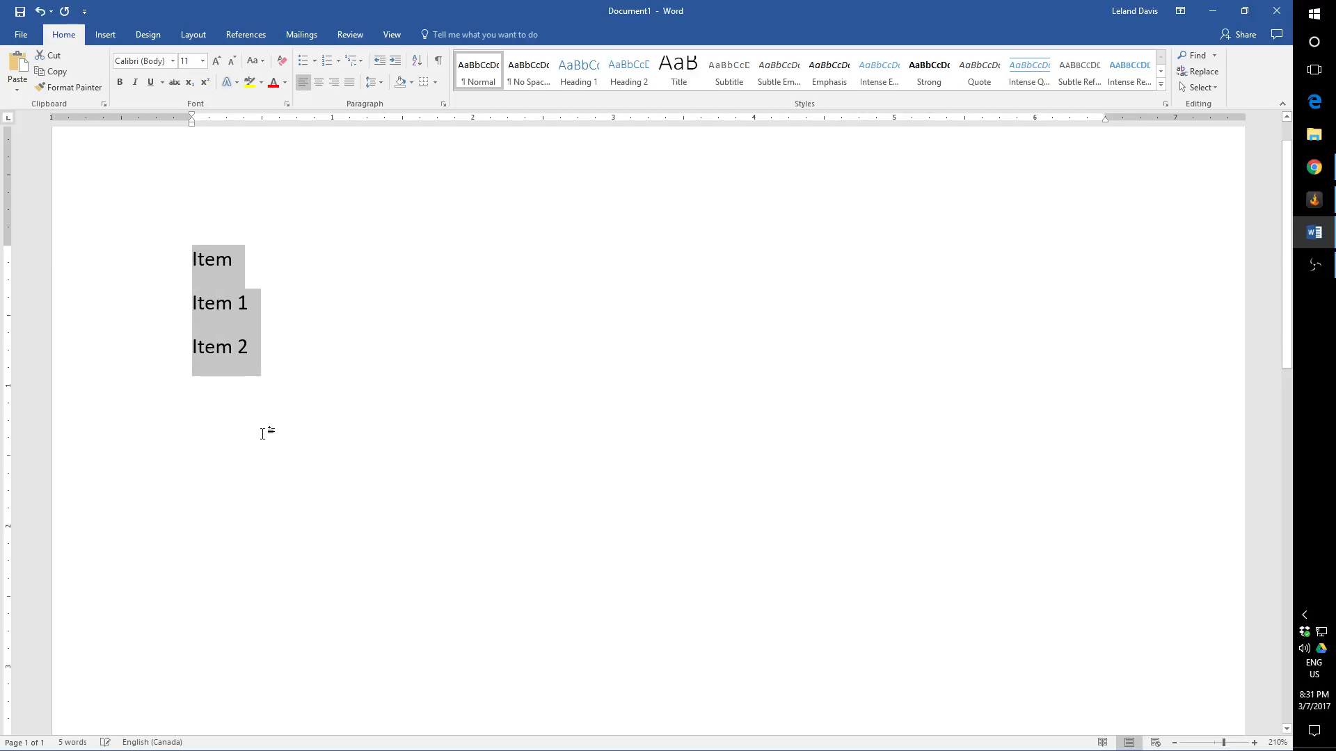
left_click(303, 61)
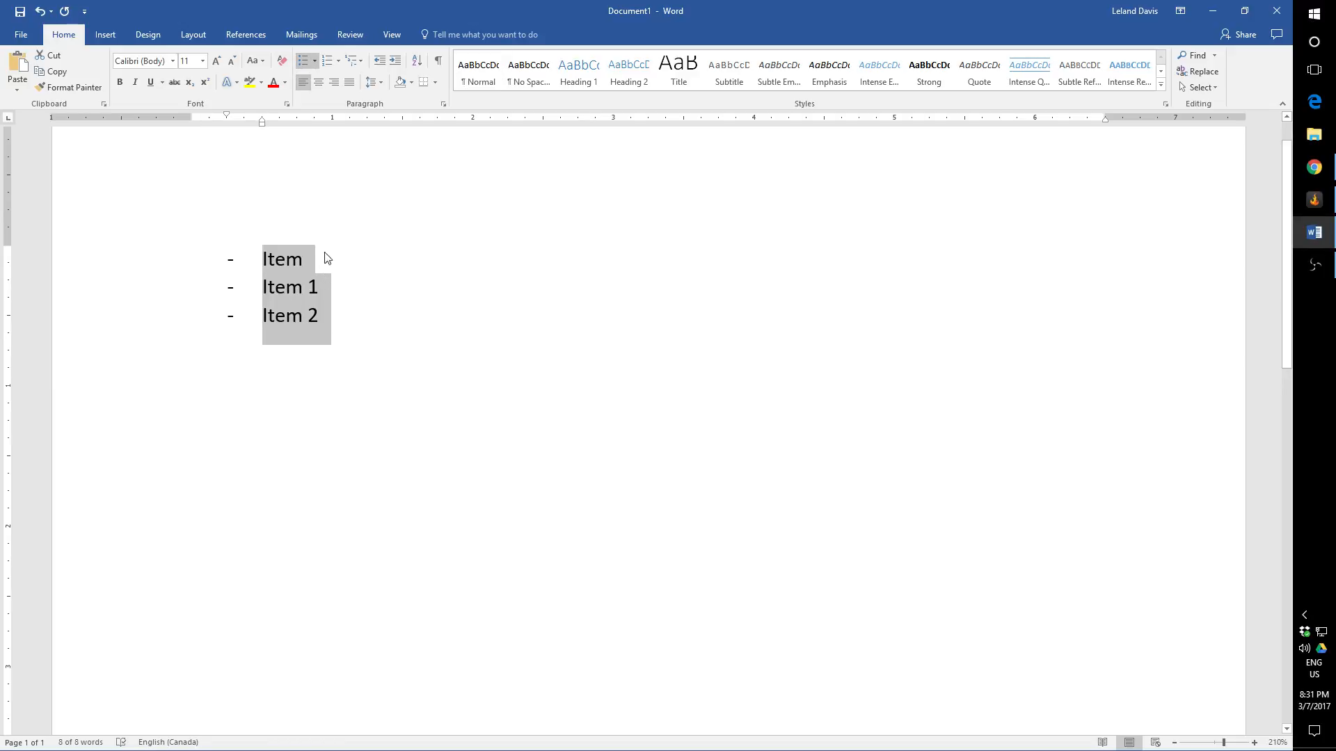
left_click(303, 60)
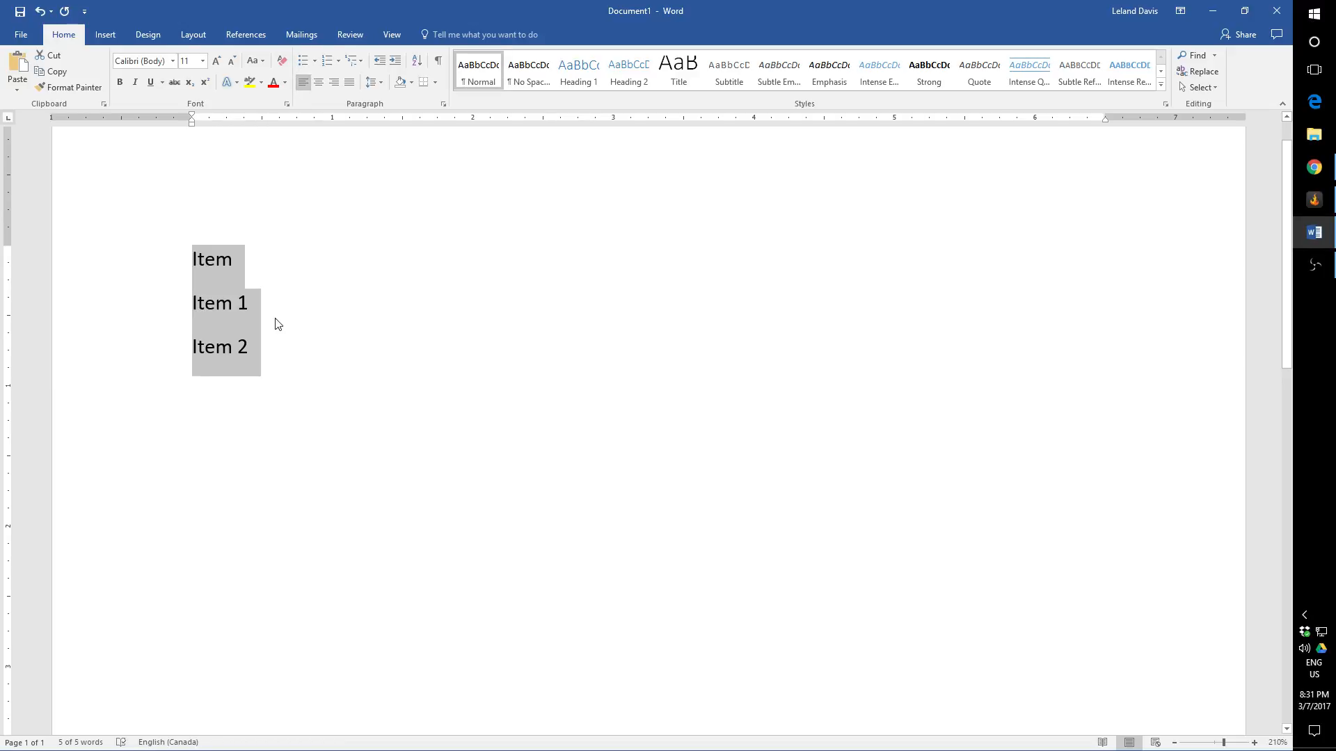
Step: Delete all three item paragraphs from the document
left_click(274, 362)
triple_click(35, 196)
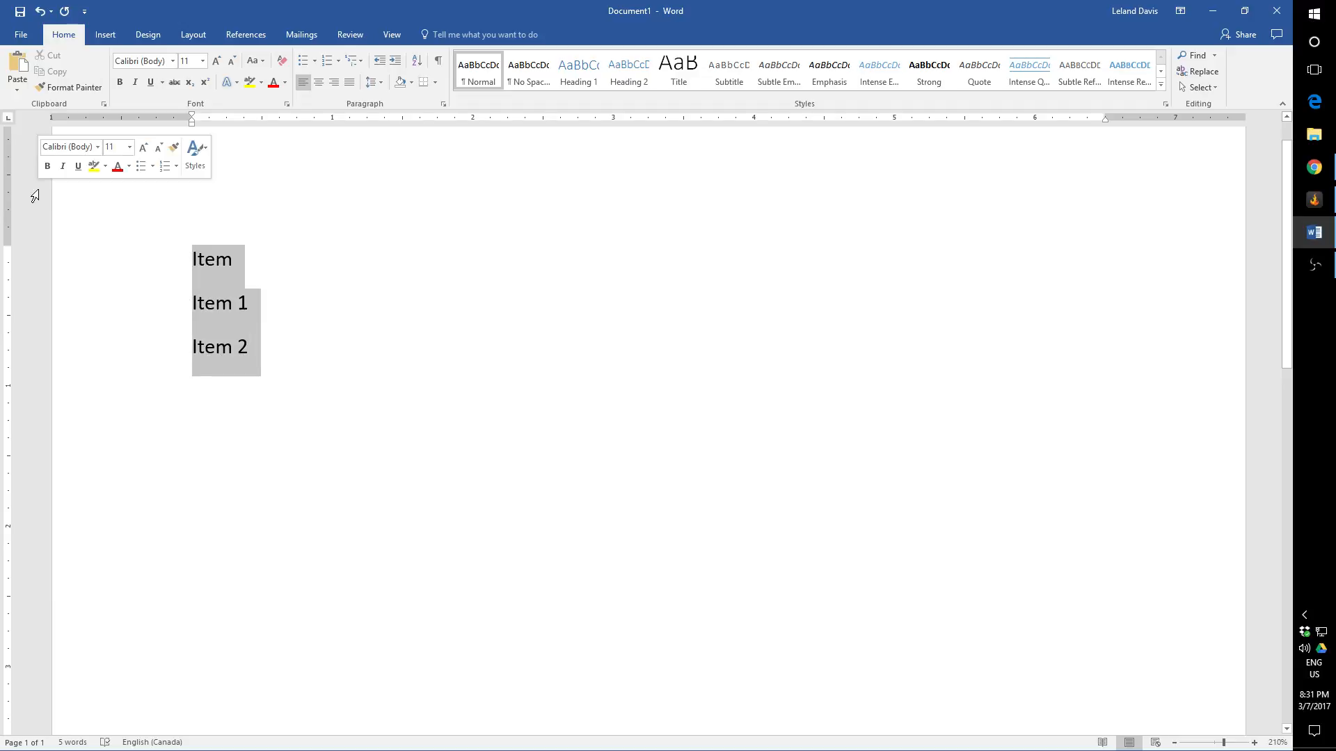
key("Delete")
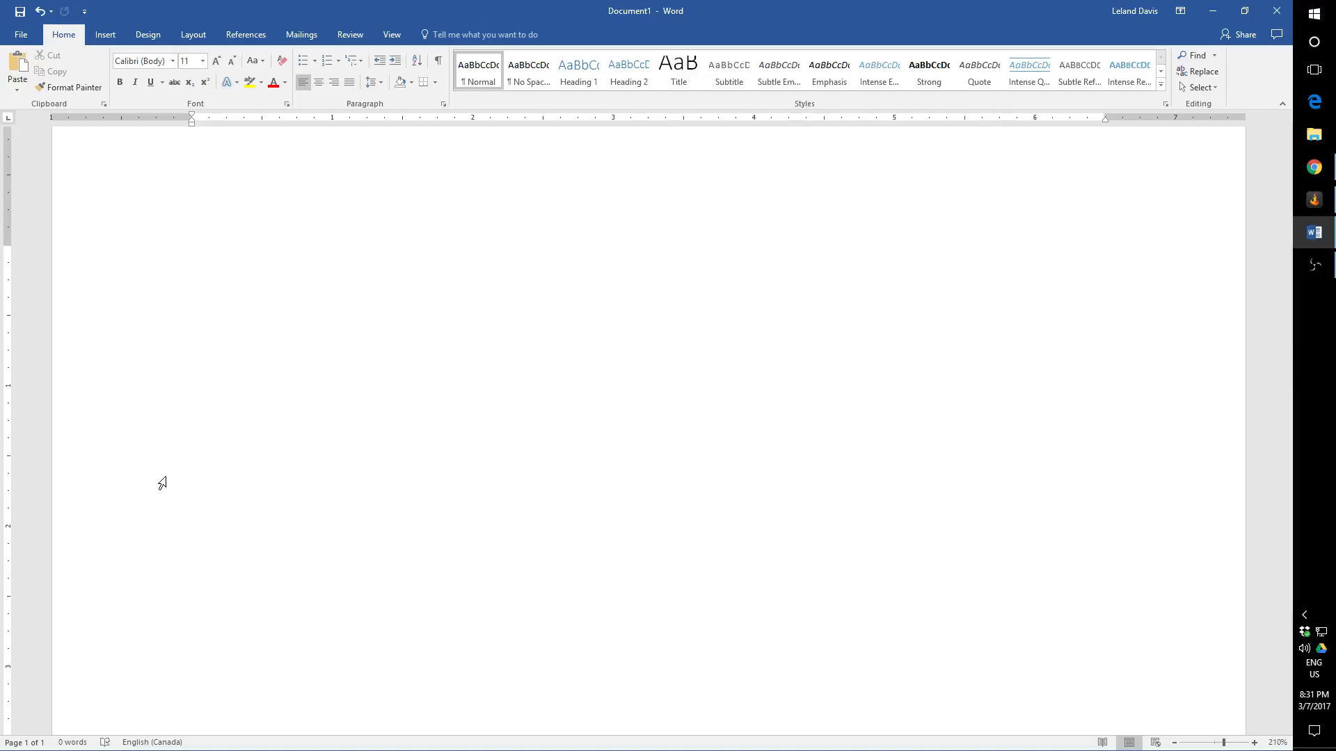
Step: Create an automatic numbered list in the "1." format with the entries "Item 1", "Item 2" and "Item 3"
type("1")
key("BackSpace")
type("1.")
key("BackSpace")
type(".")
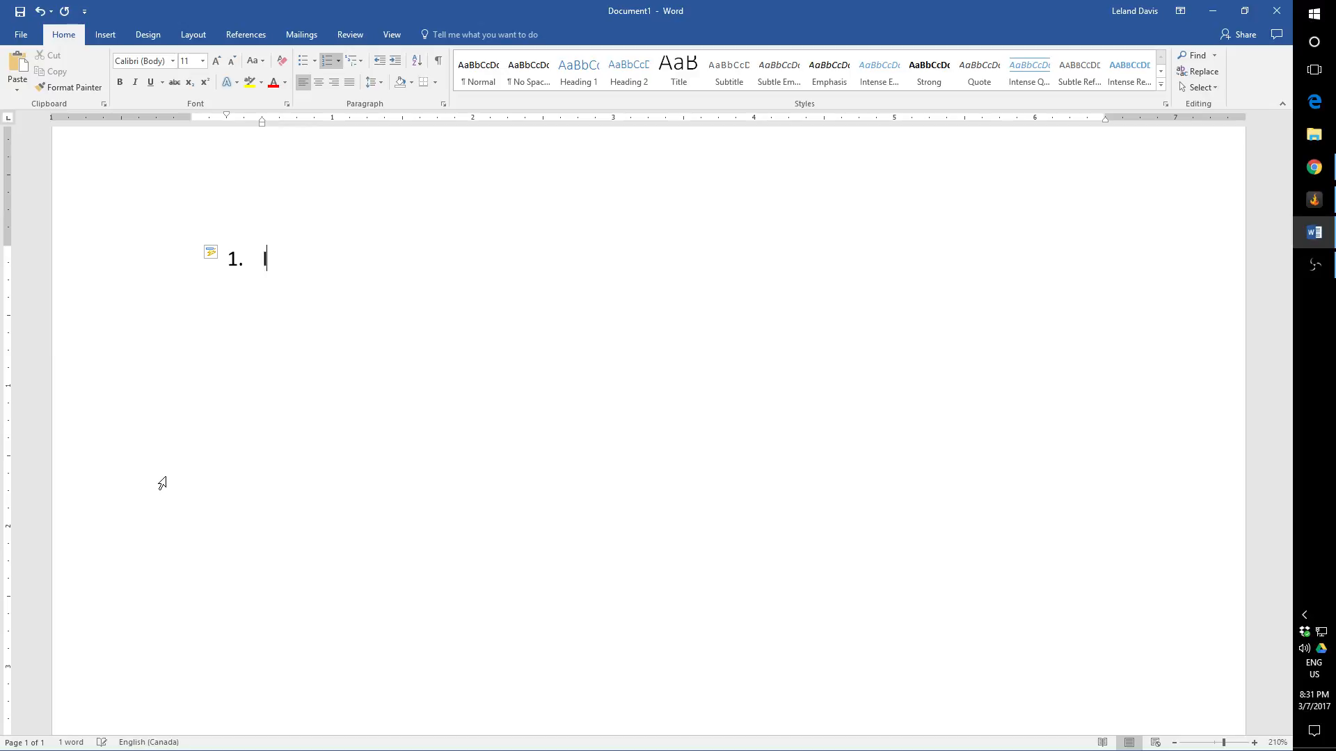
type(" Item 1")
key("Return")
type("Item 2")
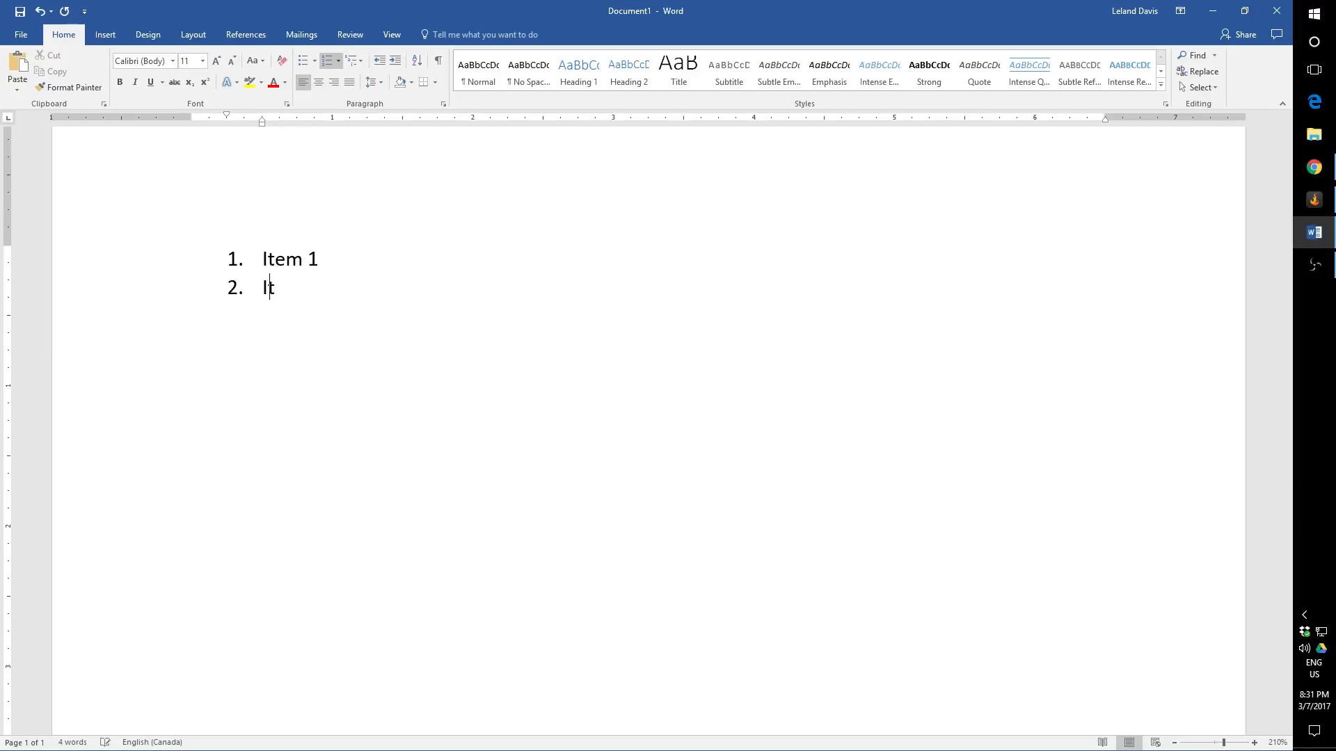
key("Return")
type("Item 3")
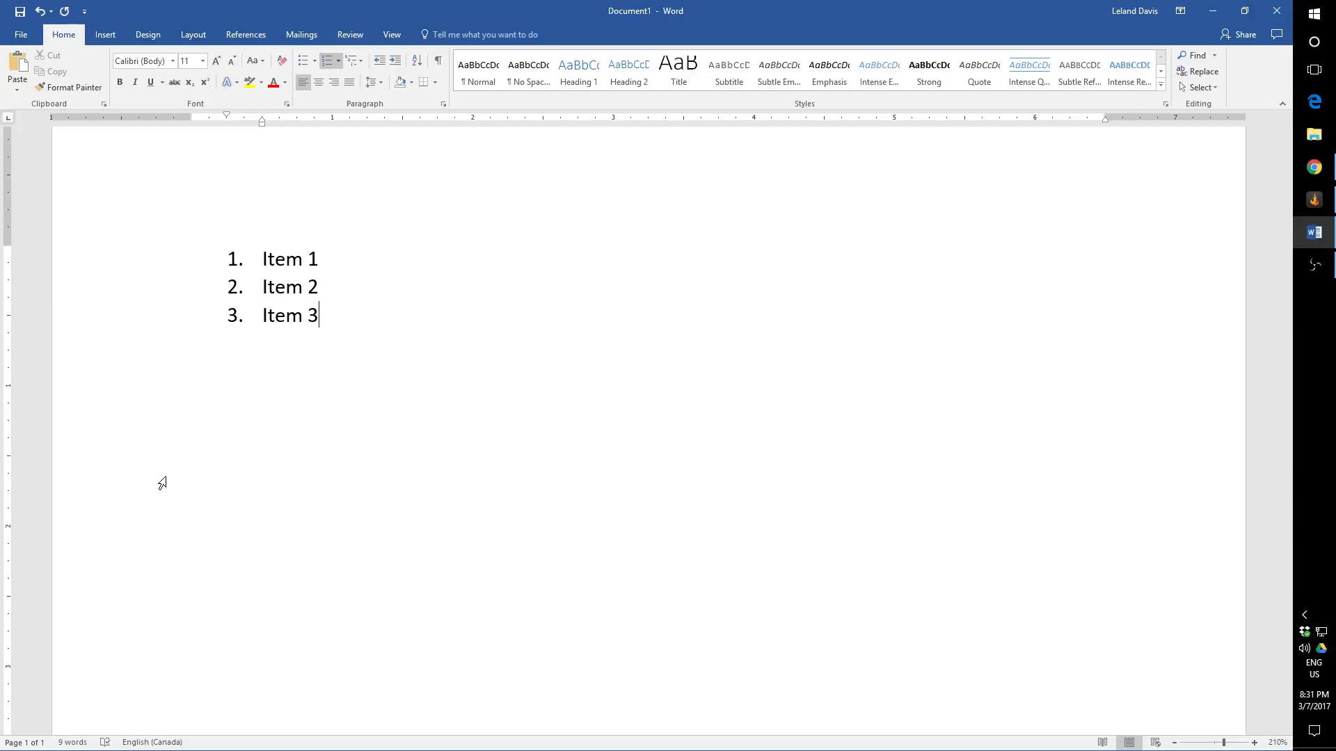
Step: Clear the entire numbered list, including its remaining number and indent
key("ctrl+a")
key("BackSpace")
key("BackSpace")
key("BackSpace")
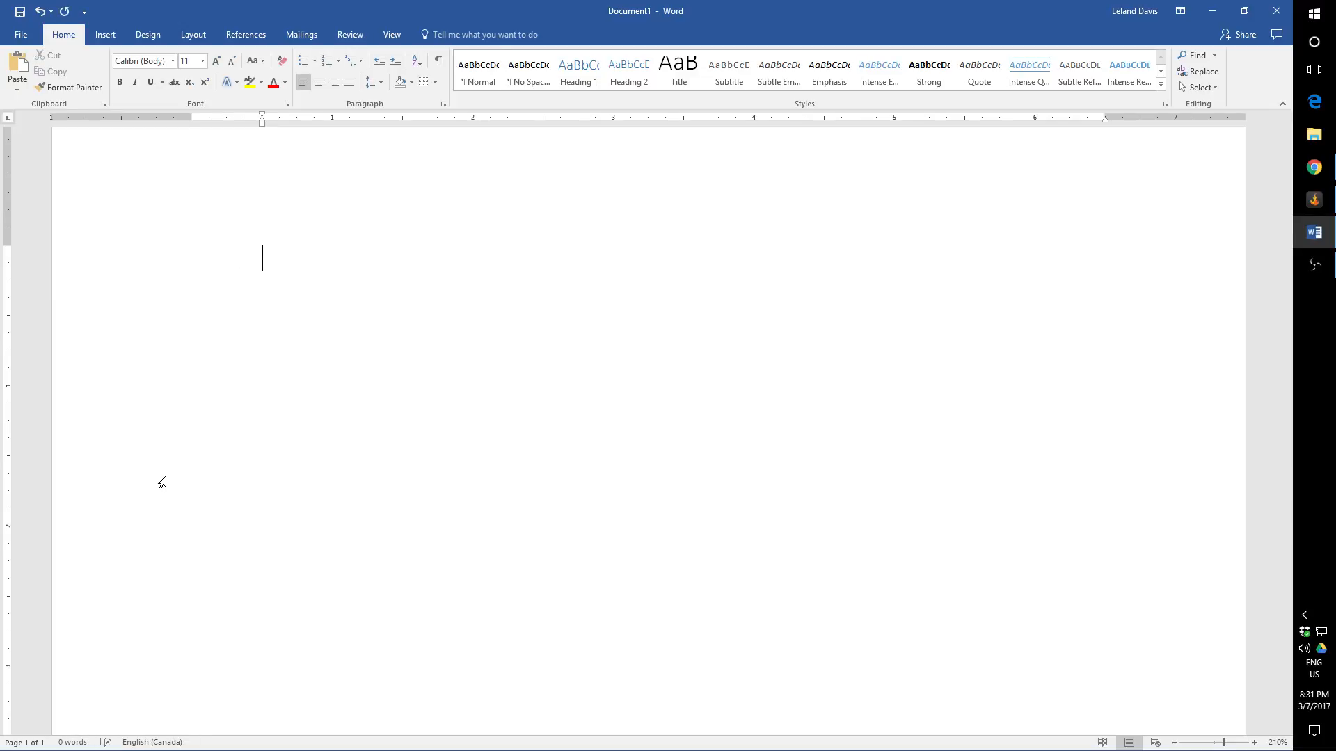
Step: Try starting a numbered list in the "1)" format, and clear it
type("1)")
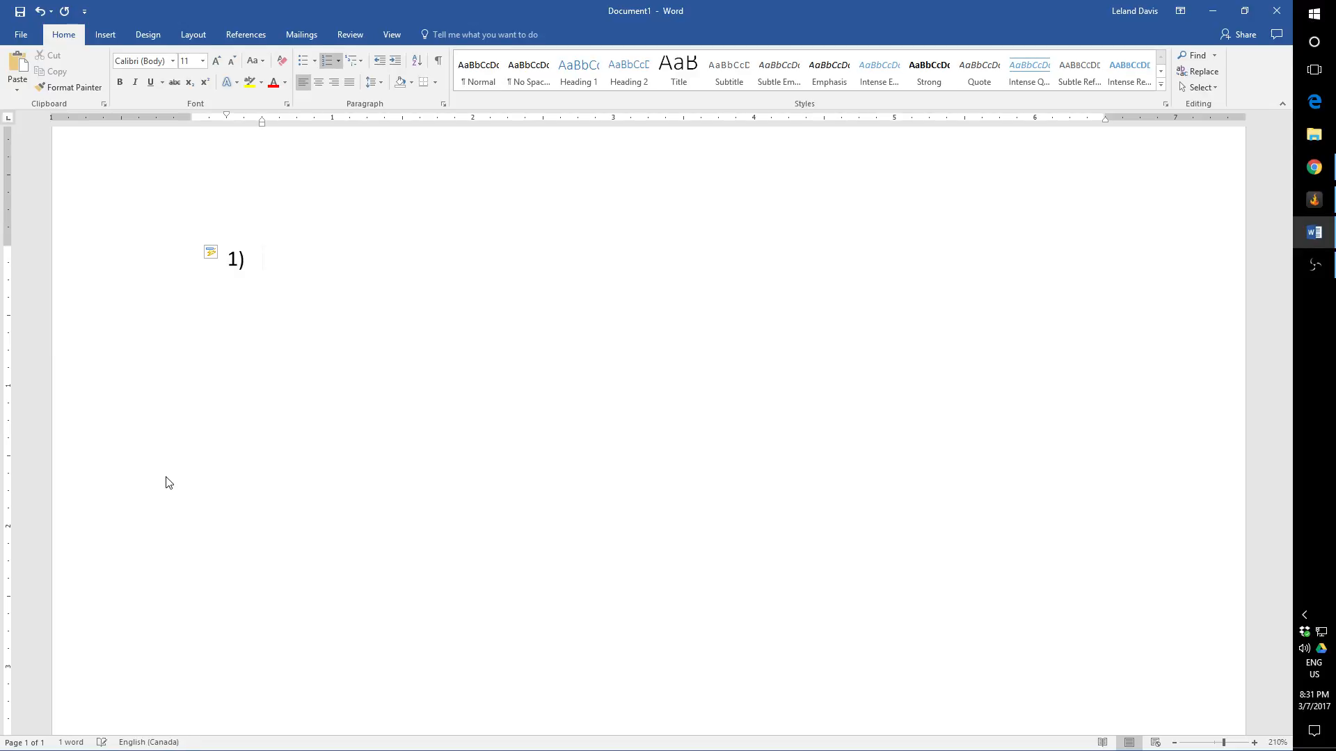
key("BackSpace")
key("BackSpace")
Step: Start a numbered list with "1.)" and undo its automatic numbering so the marker becomes plain text
type("1.")
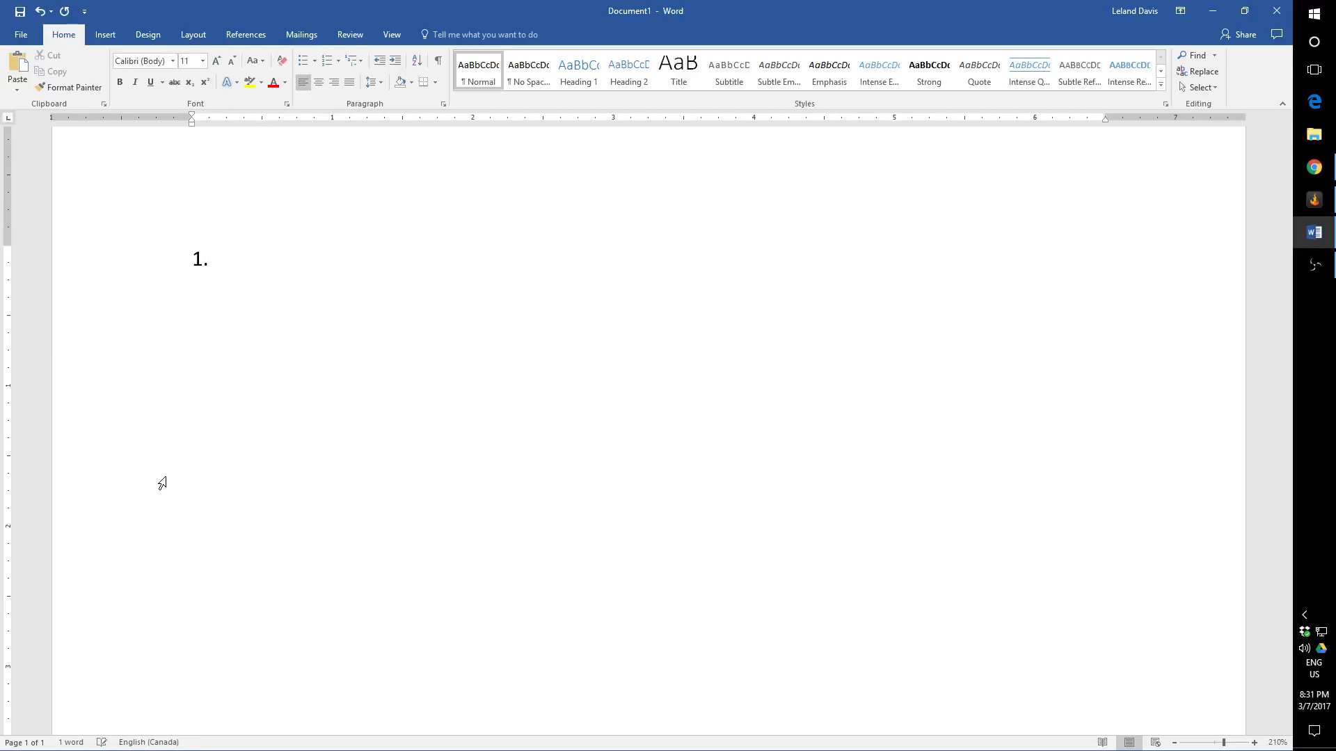
type(")")
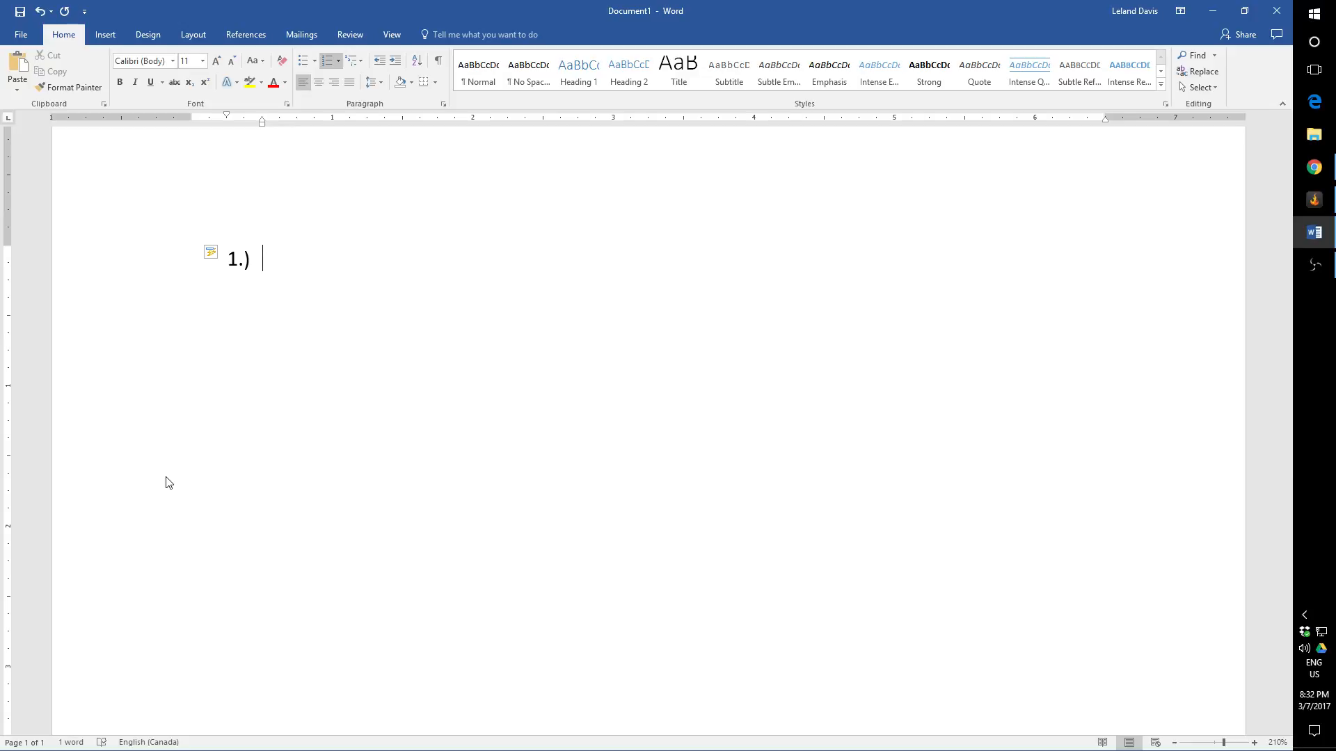
left_click(212, 254)
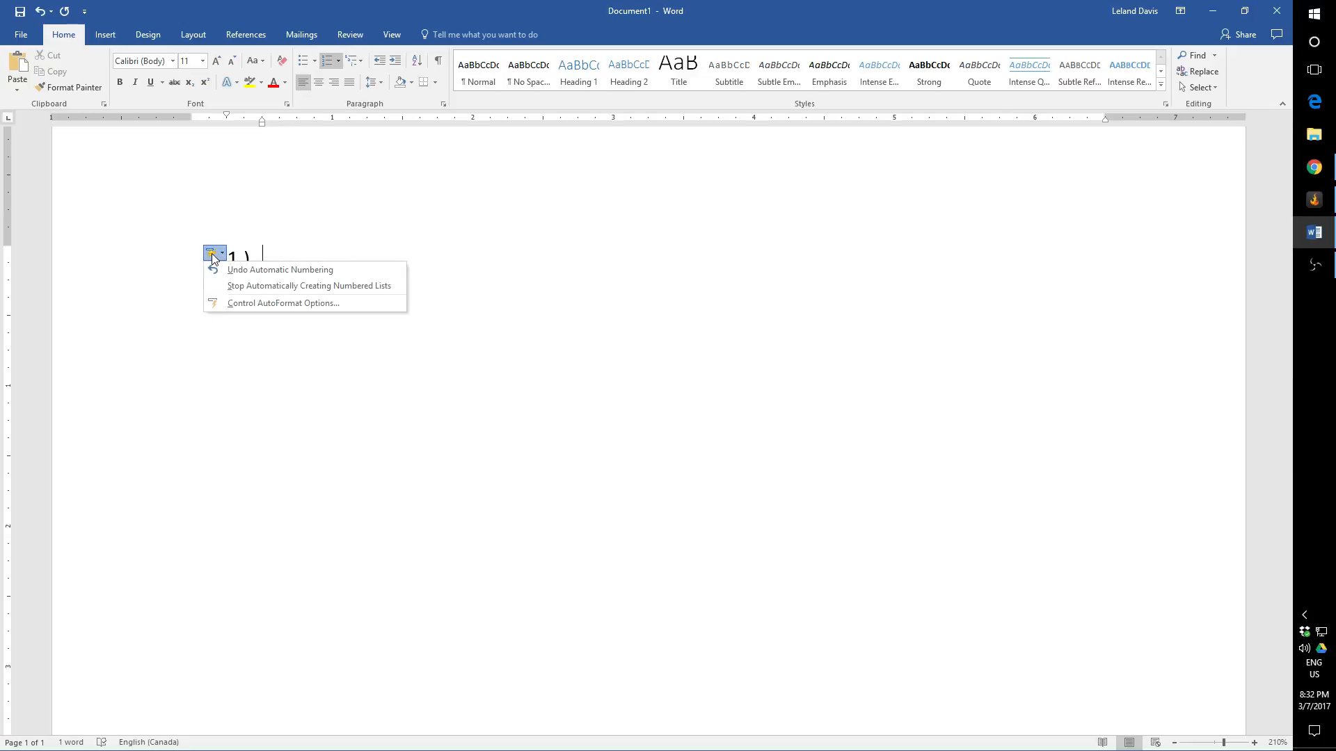
left_click(261, 271)
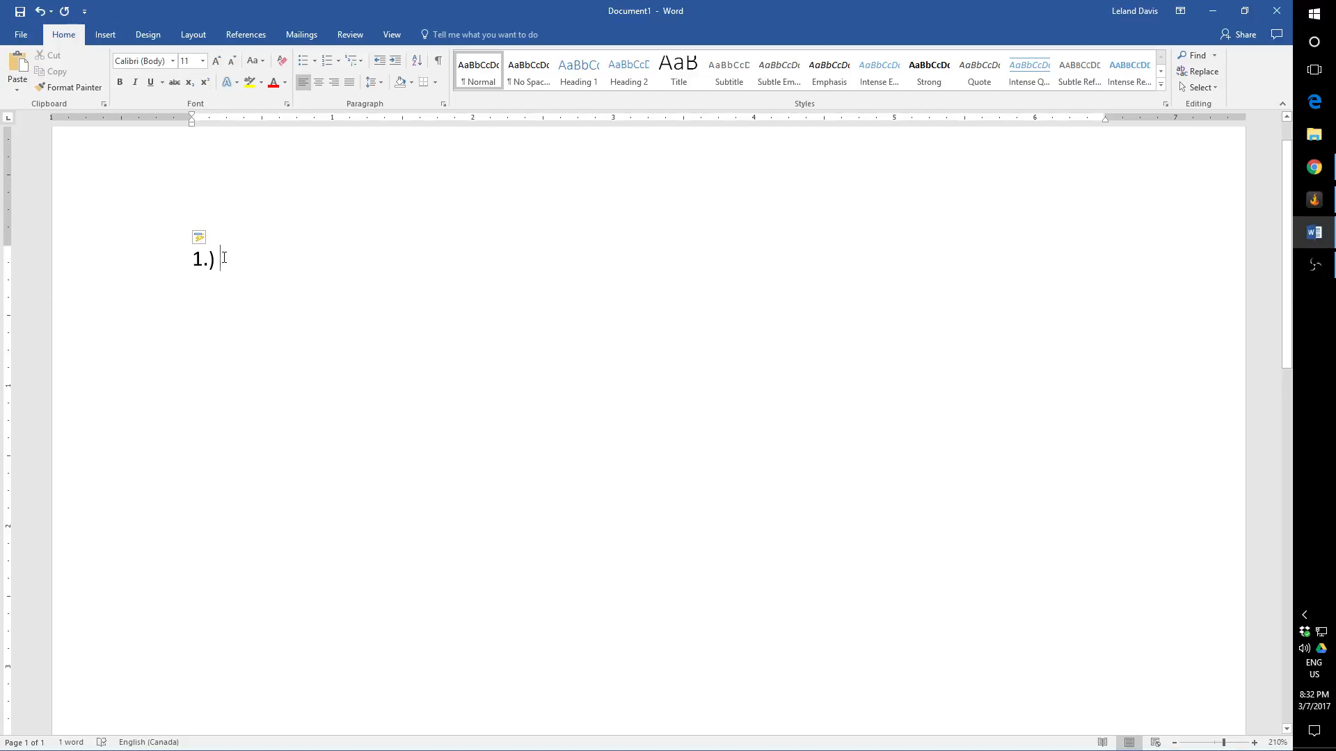
Step: Delete the plain "1.)" text to empty the document
key("BackSpace")
key("BackSpace")
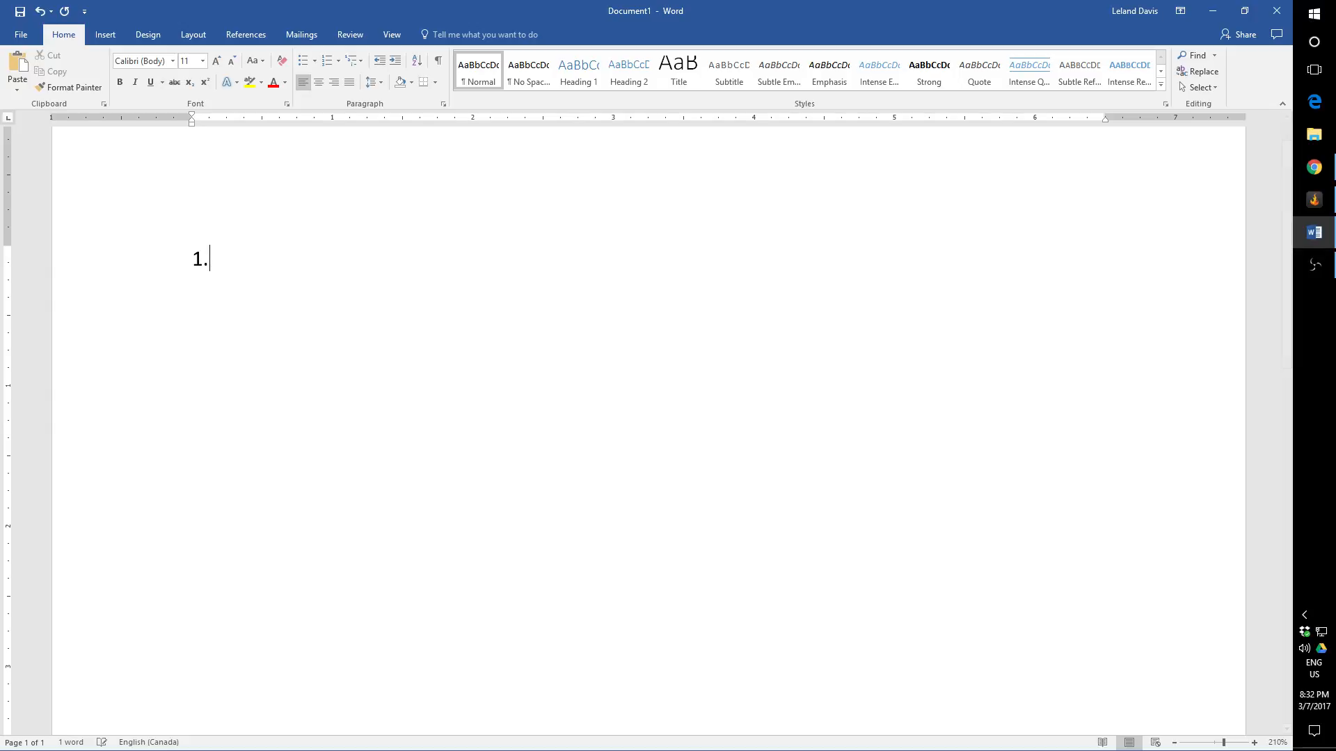
key("BackSpace")
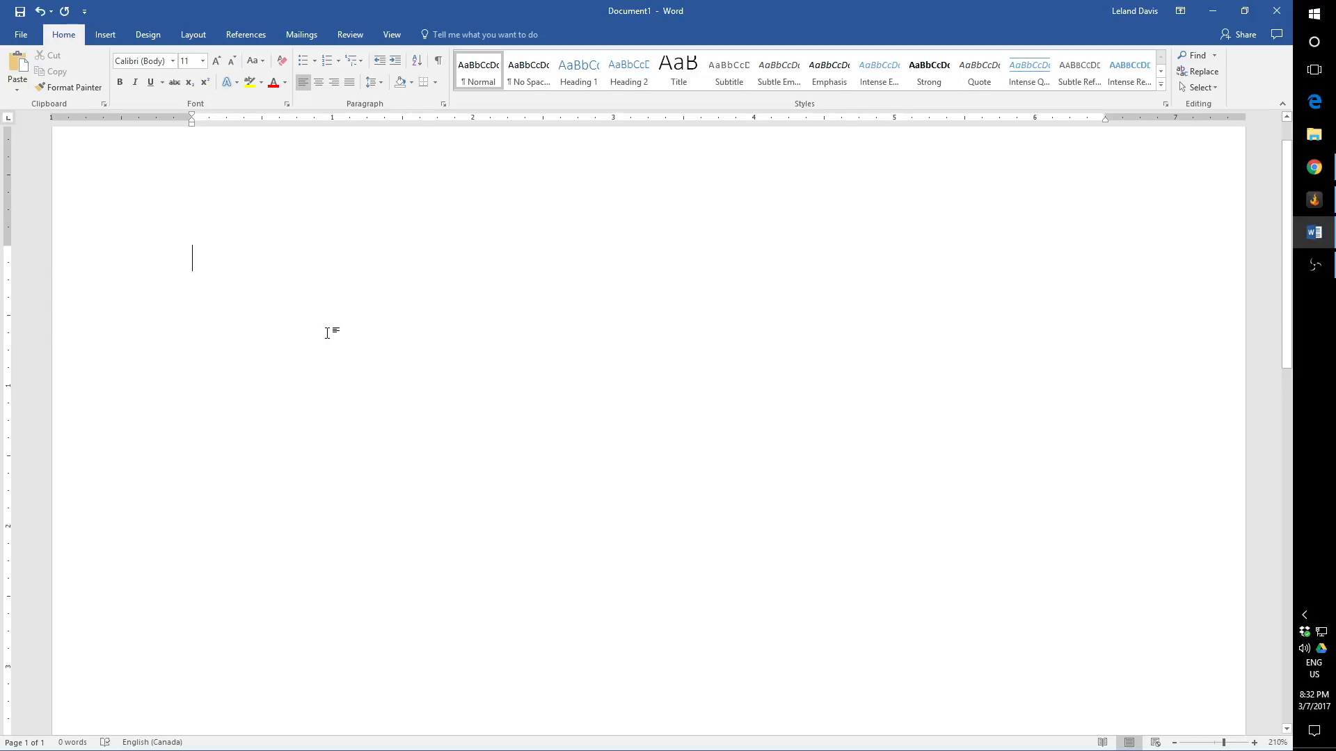
Step: Try starting Roman-numeral lists with "i.)" and with "i.", clearing each one
type("i.)")
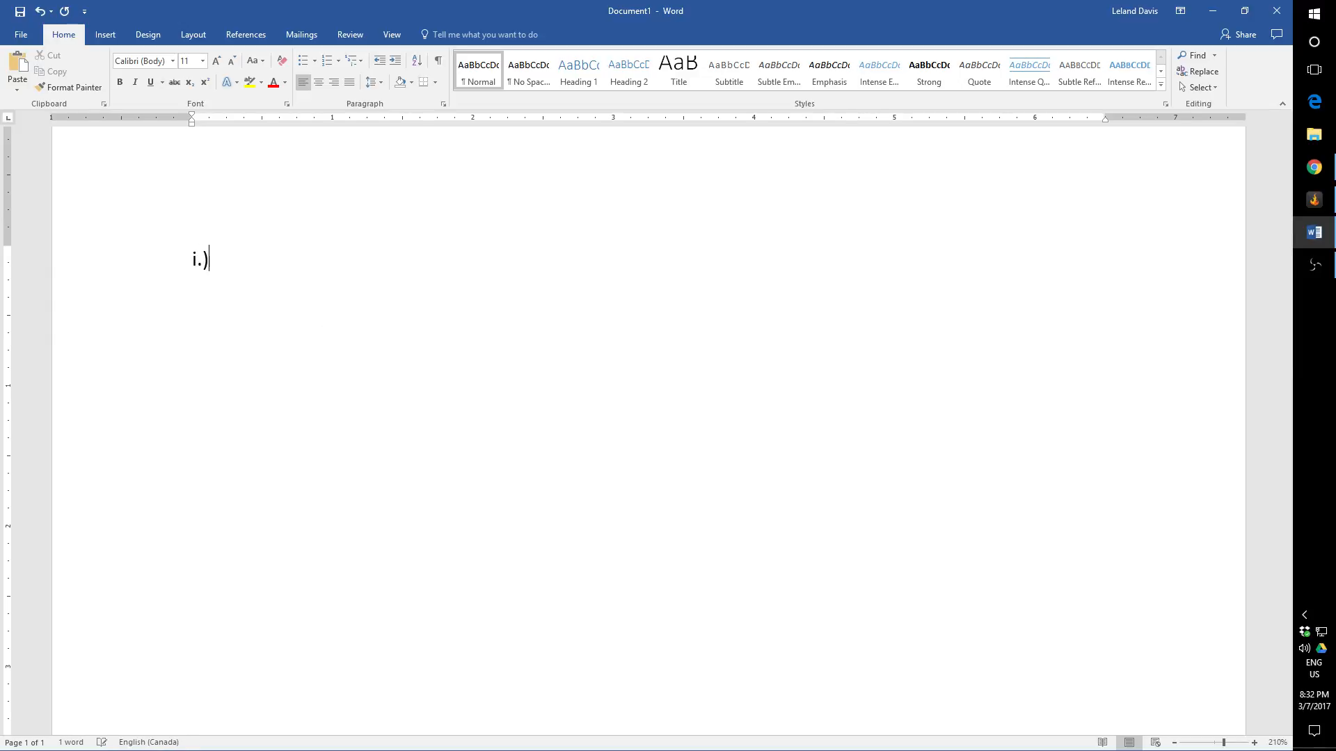
key("space")
key("BackSpace")
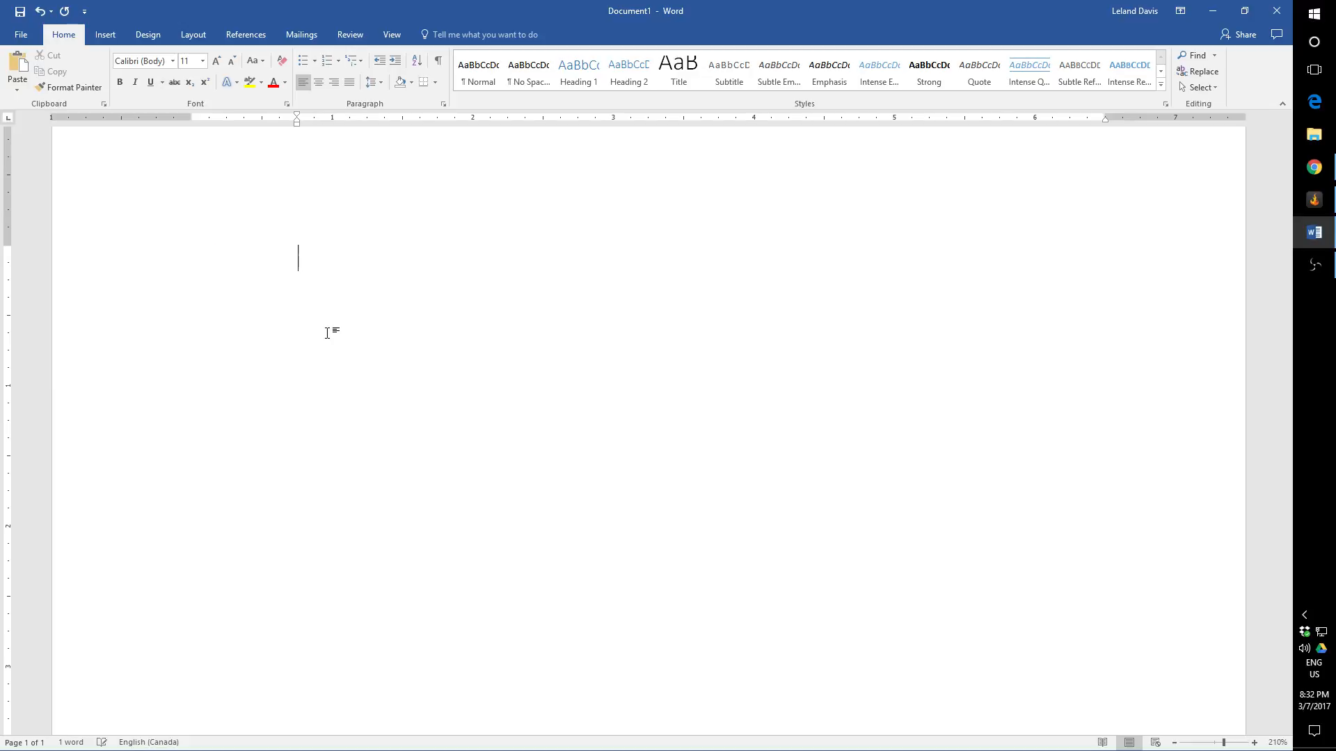
key("BackSpace")
type("i.")
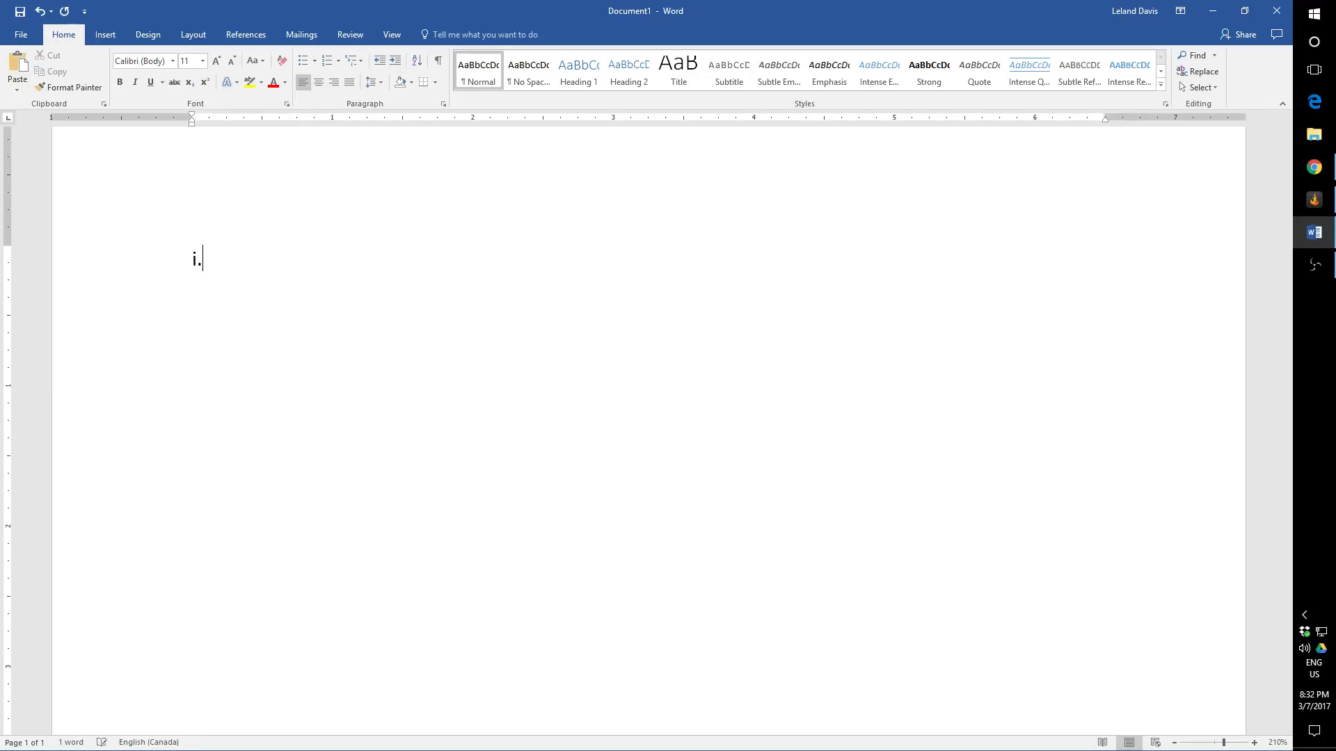
key("Return")
key("space")
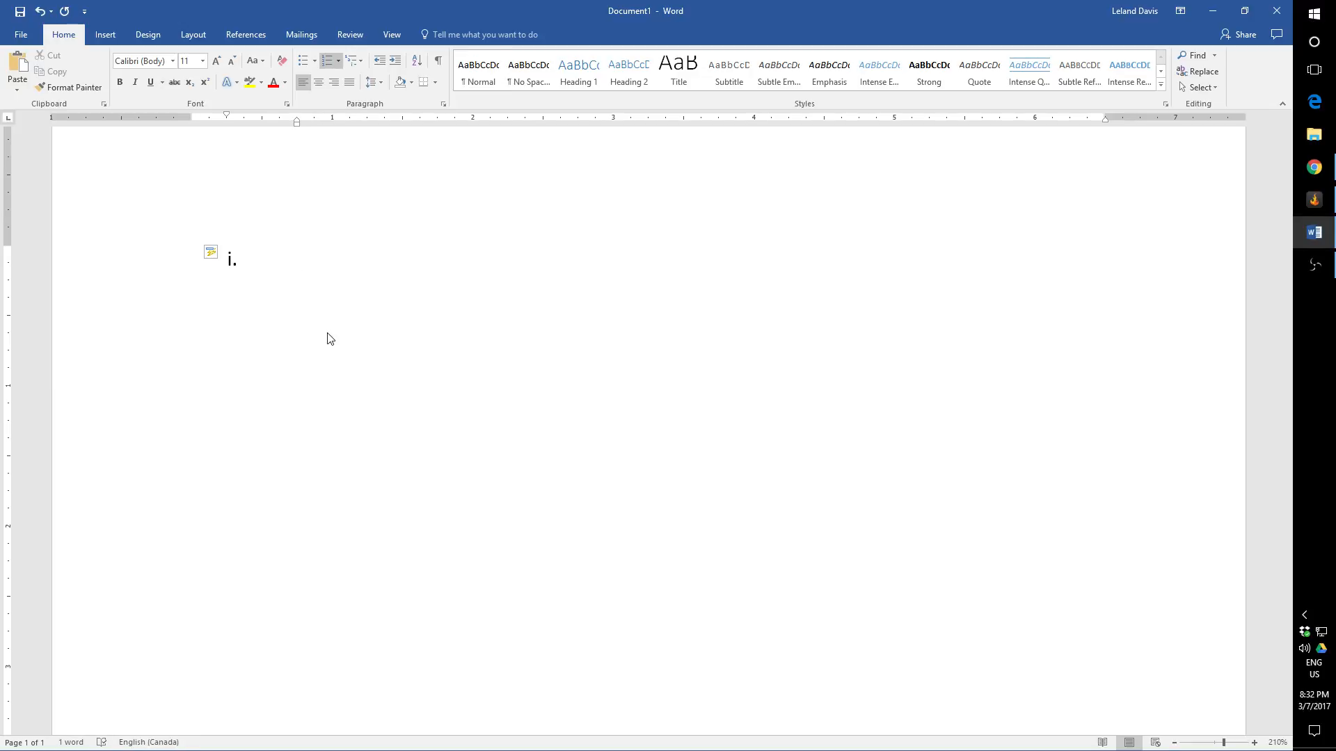
key("BackSpace")
key("BackSpace")
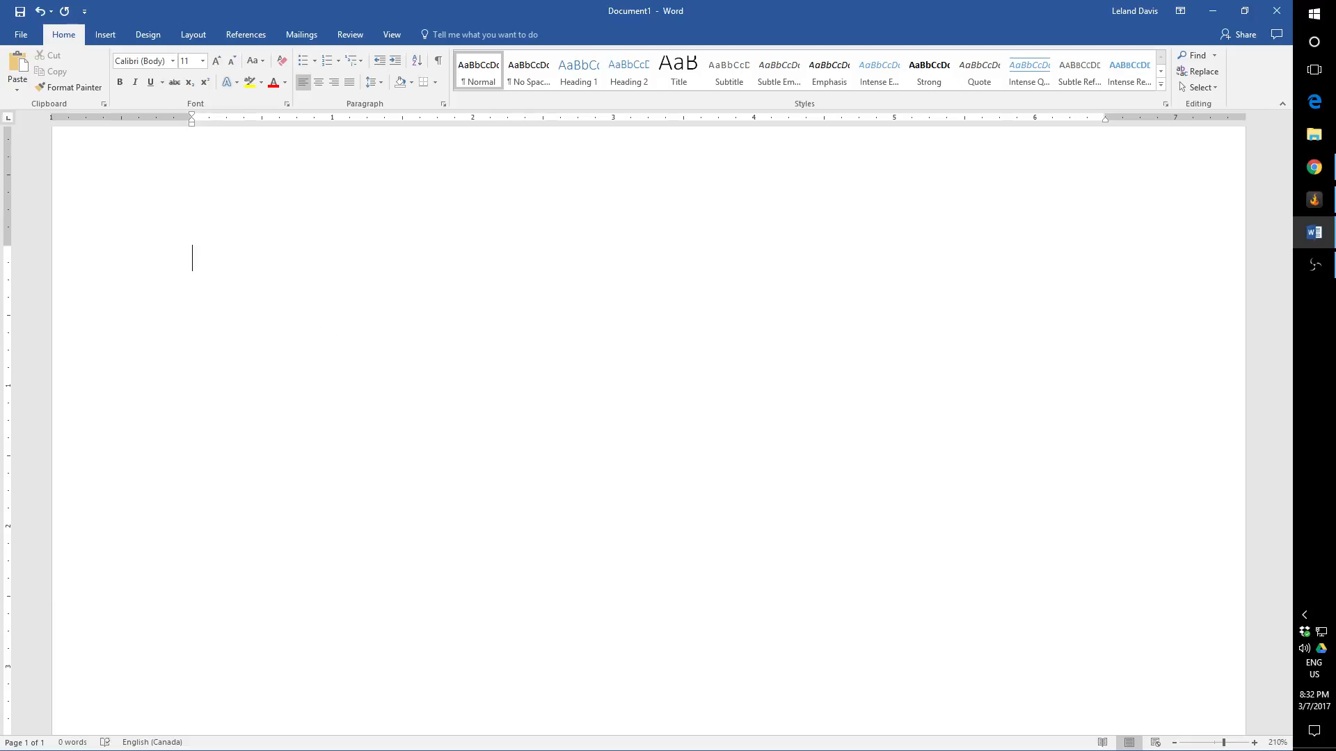
Step: Create a Roman-numeral list in the "i." format with the entries "Item 1", "Item 2" and "Item 3"
type("i.")
key("space")
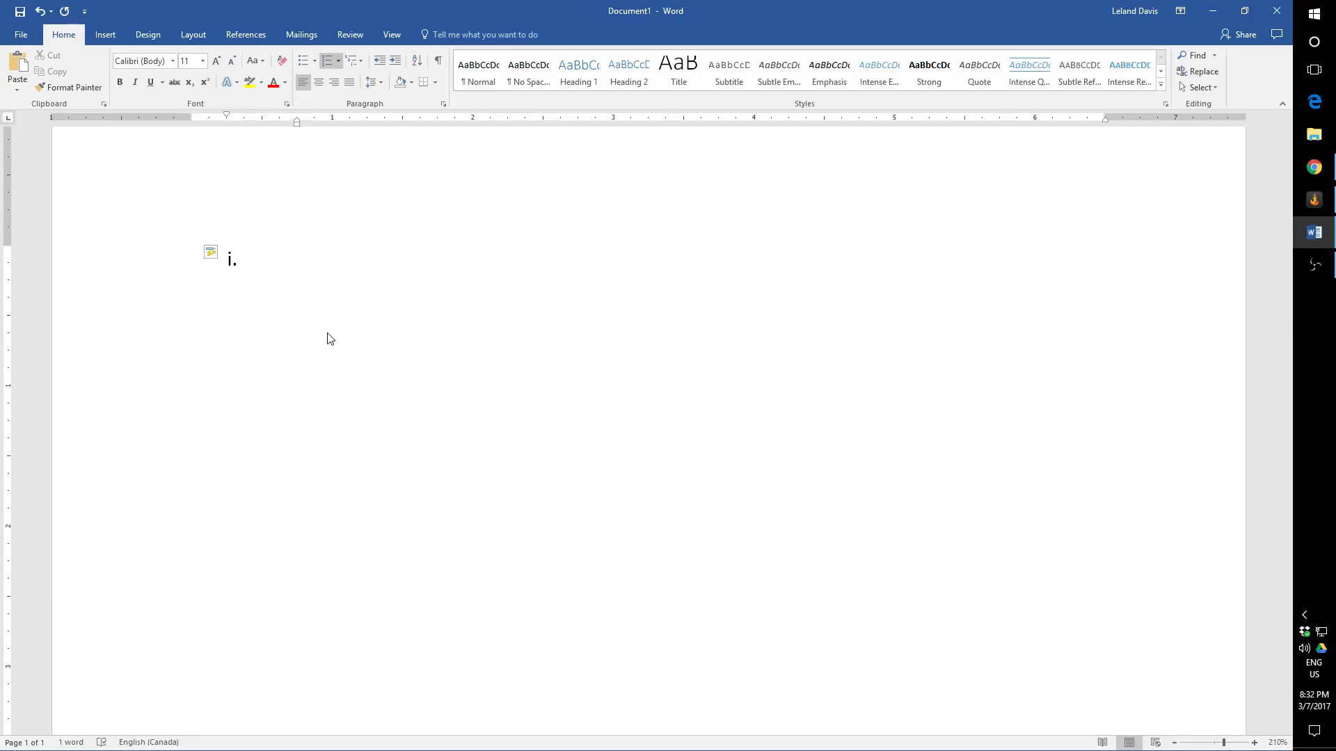
type("item 1")
key("Return")
type("item")
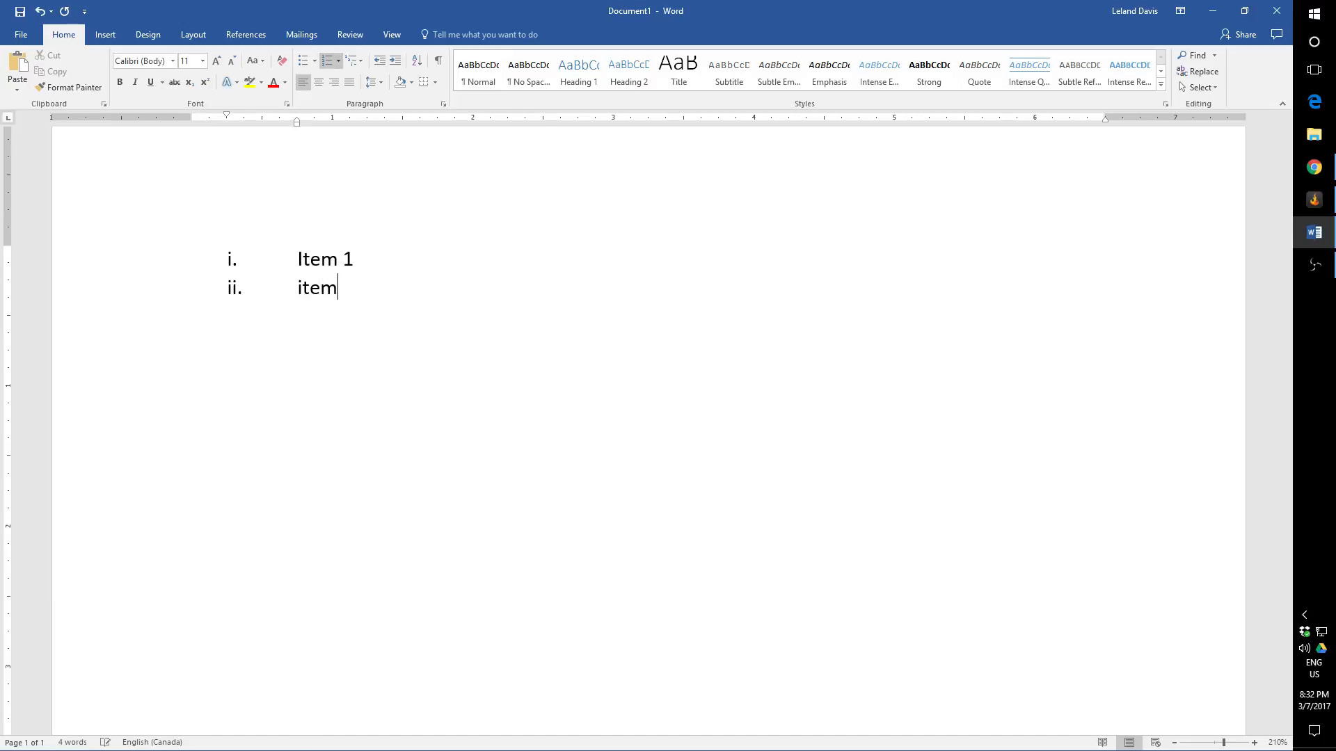
type(" 2")
key("Return")
type("item 3")
Step: Add "Item 4" as the fourth Roman-numeral entry, and end the list with an unnumbered line below it
key("Return")
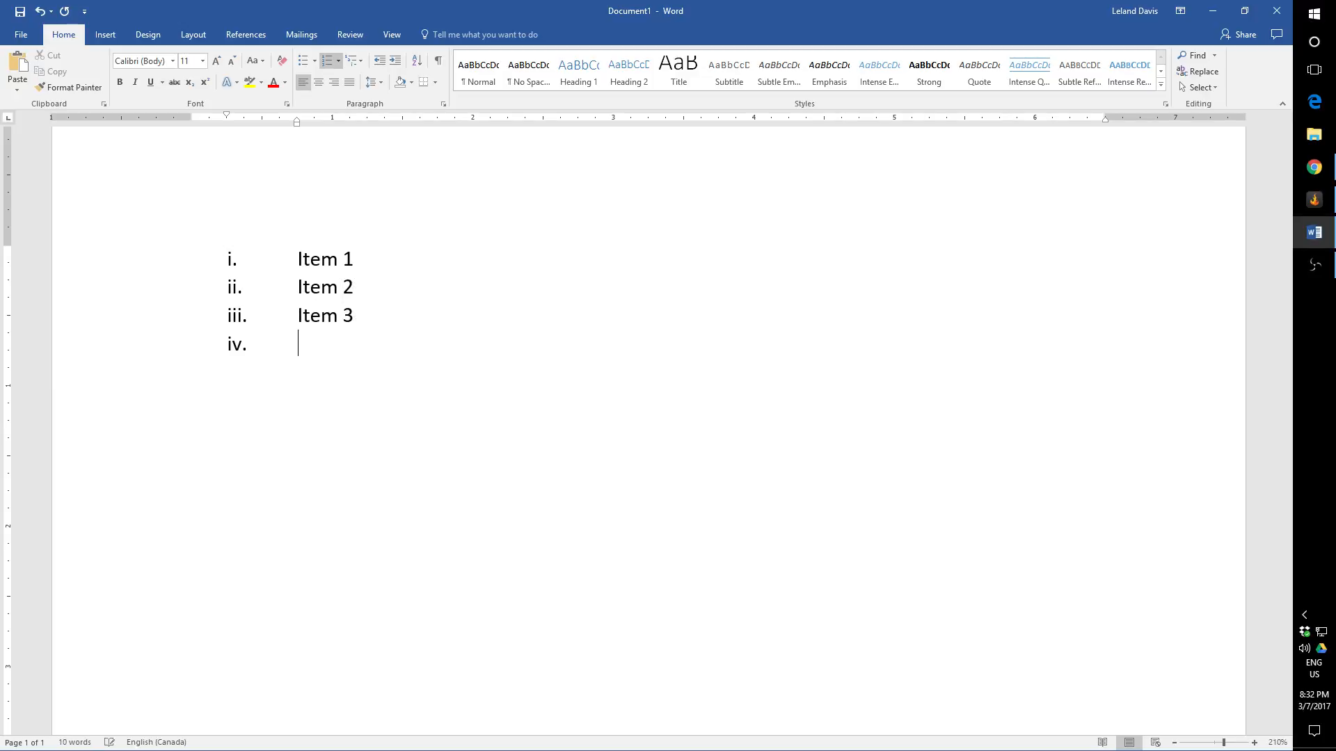
type("item 45")
key("BackSpace")
key("Return")
key("BackSpace")
key("BackSpace")
key("BackSpace")
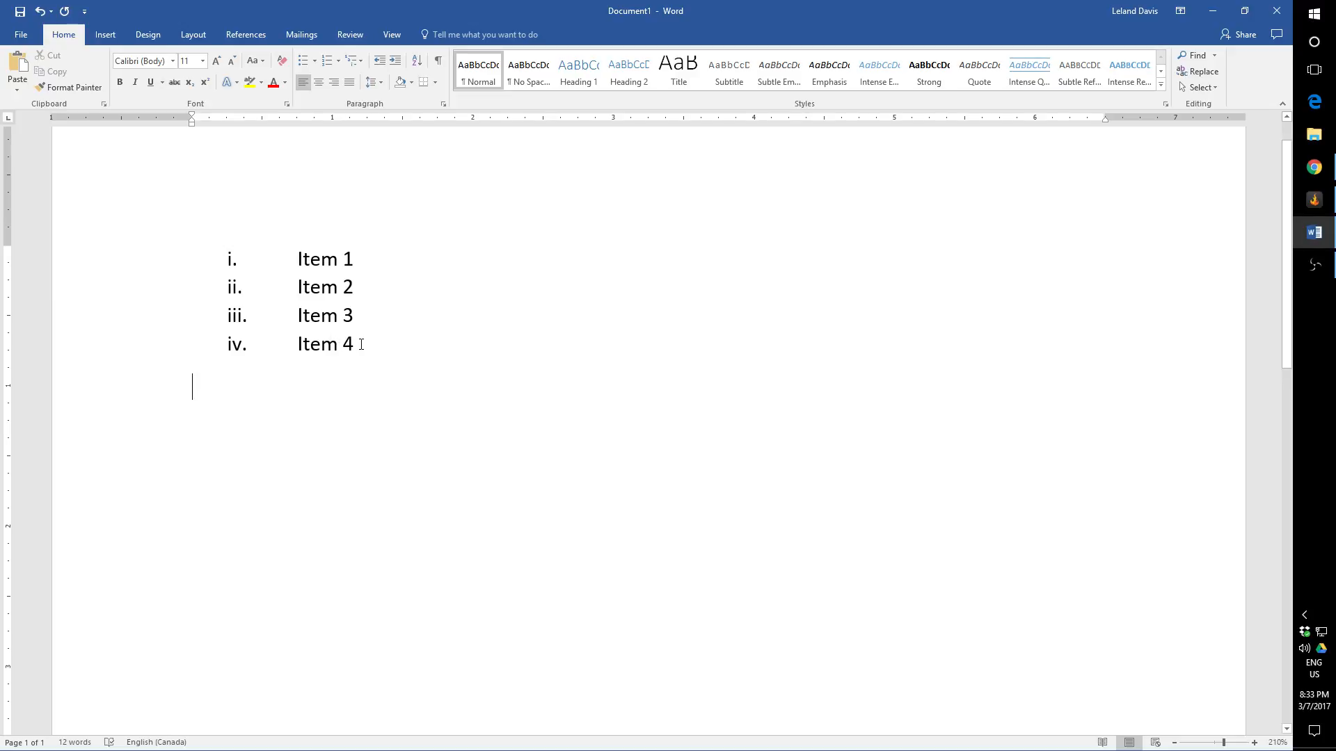
Step: Demote "Item 4" to a sub-level entry under "Item 3", and delete the whole list
left_click(364, 313)
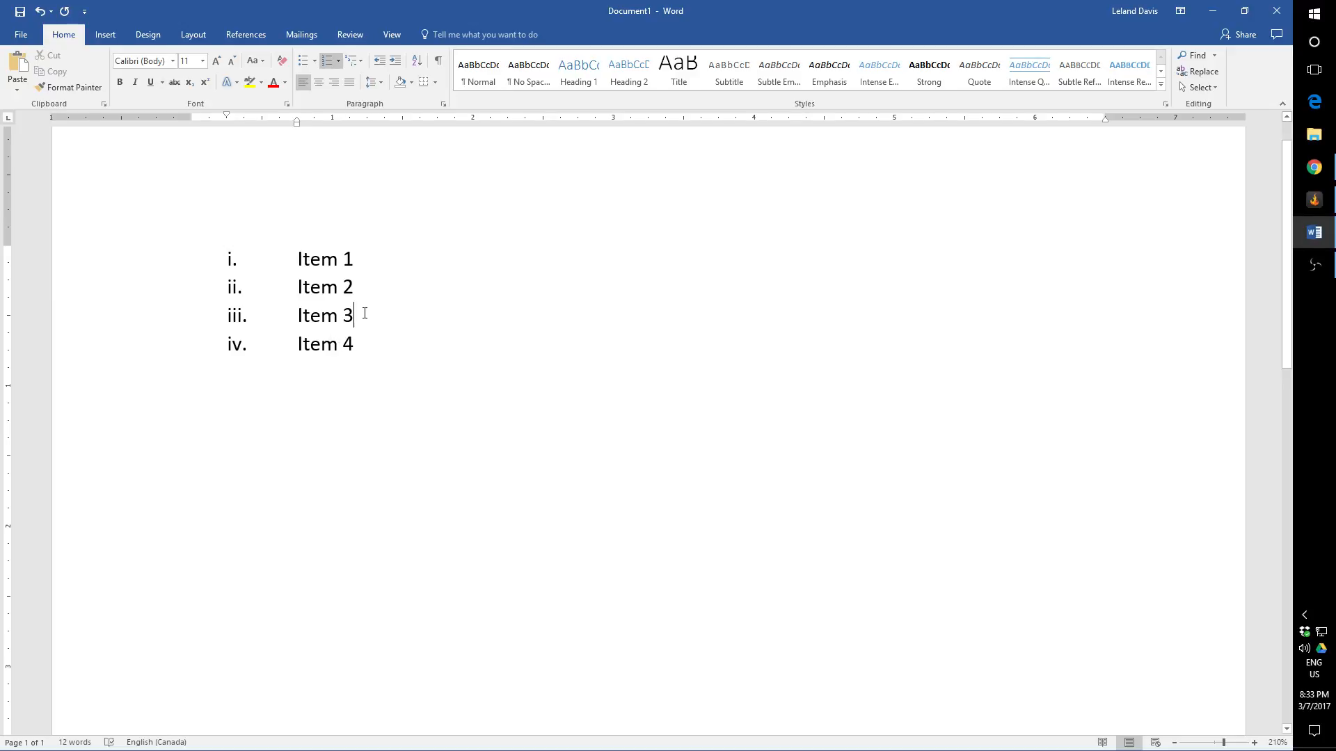
left_click(298, 343)
key("Tab")
left_click_drag(403, 366, 182, 277)
key("Delete")
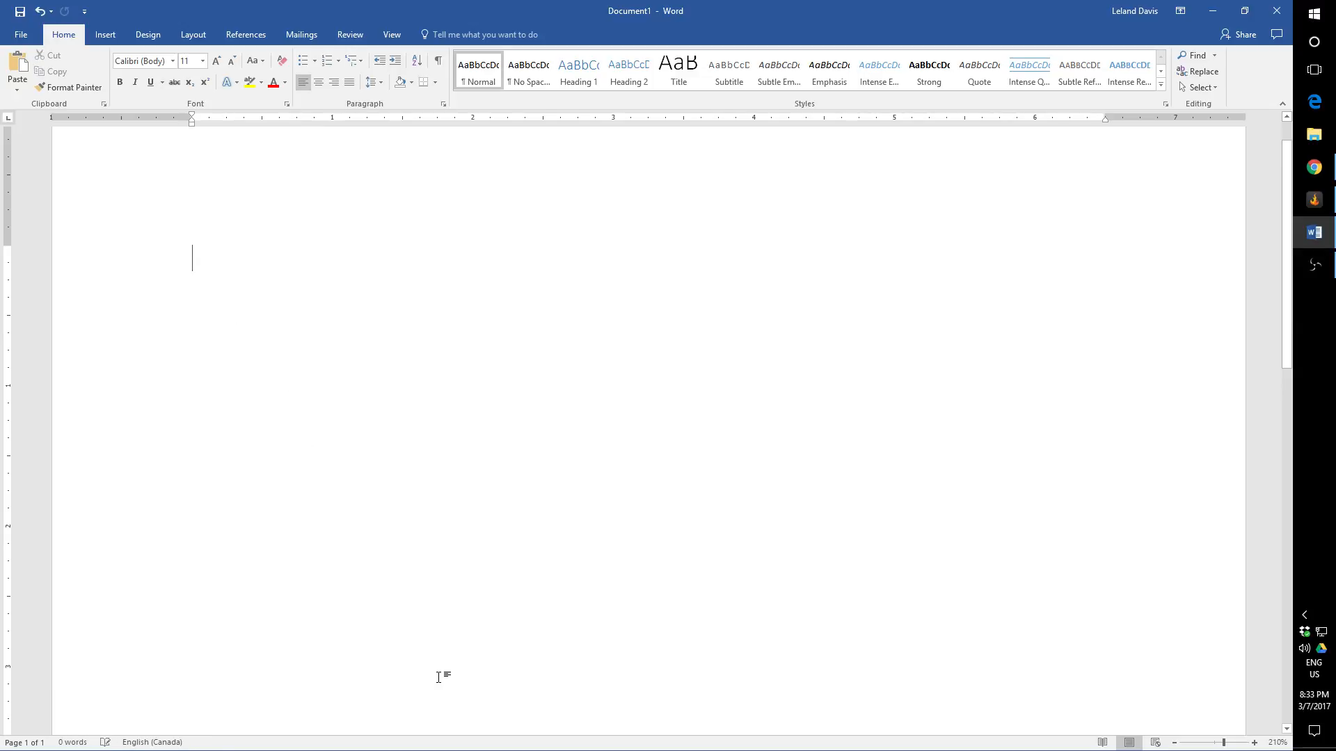
Step: Try starting lettered lists with "A.", "b." and "a.", clearing each one
type("A.")
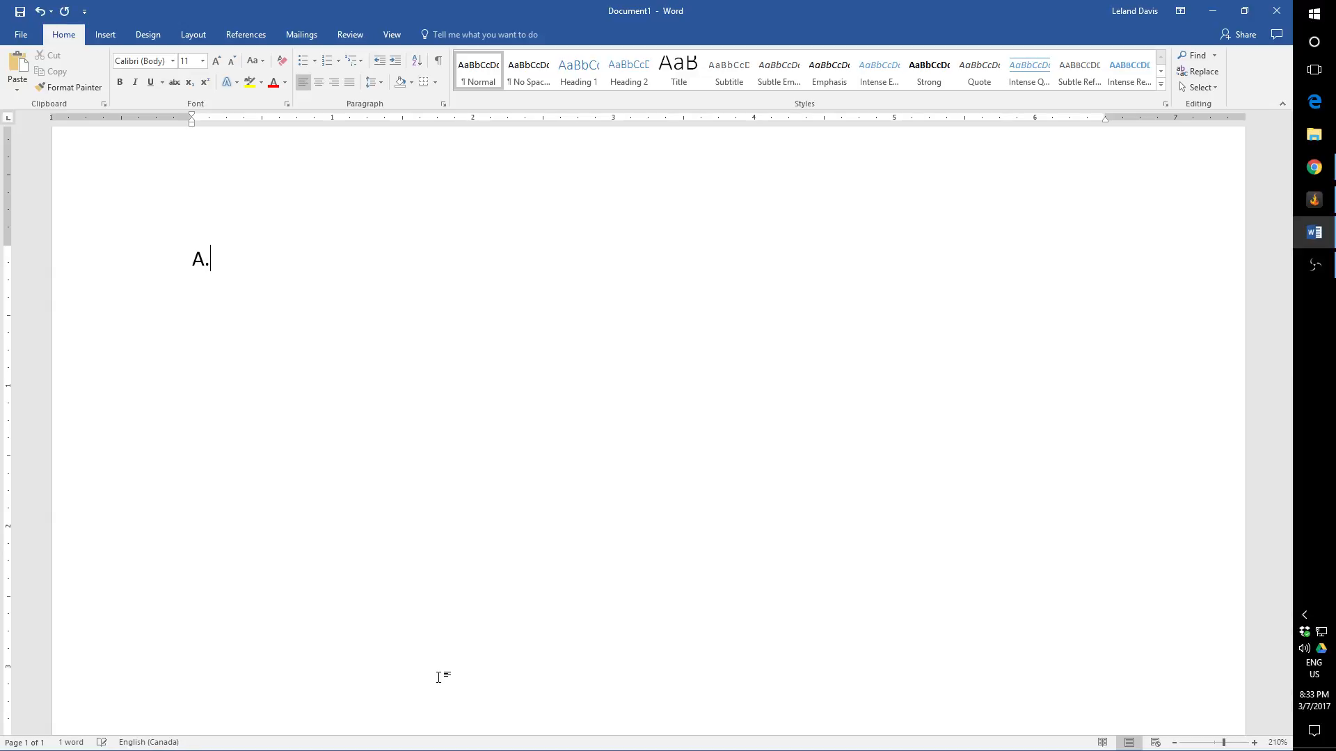
key("space")
key("BackSpace")
key("BackSpace")
type("b.")
key("BackSpace")
key("BackSpace")
type("a.")
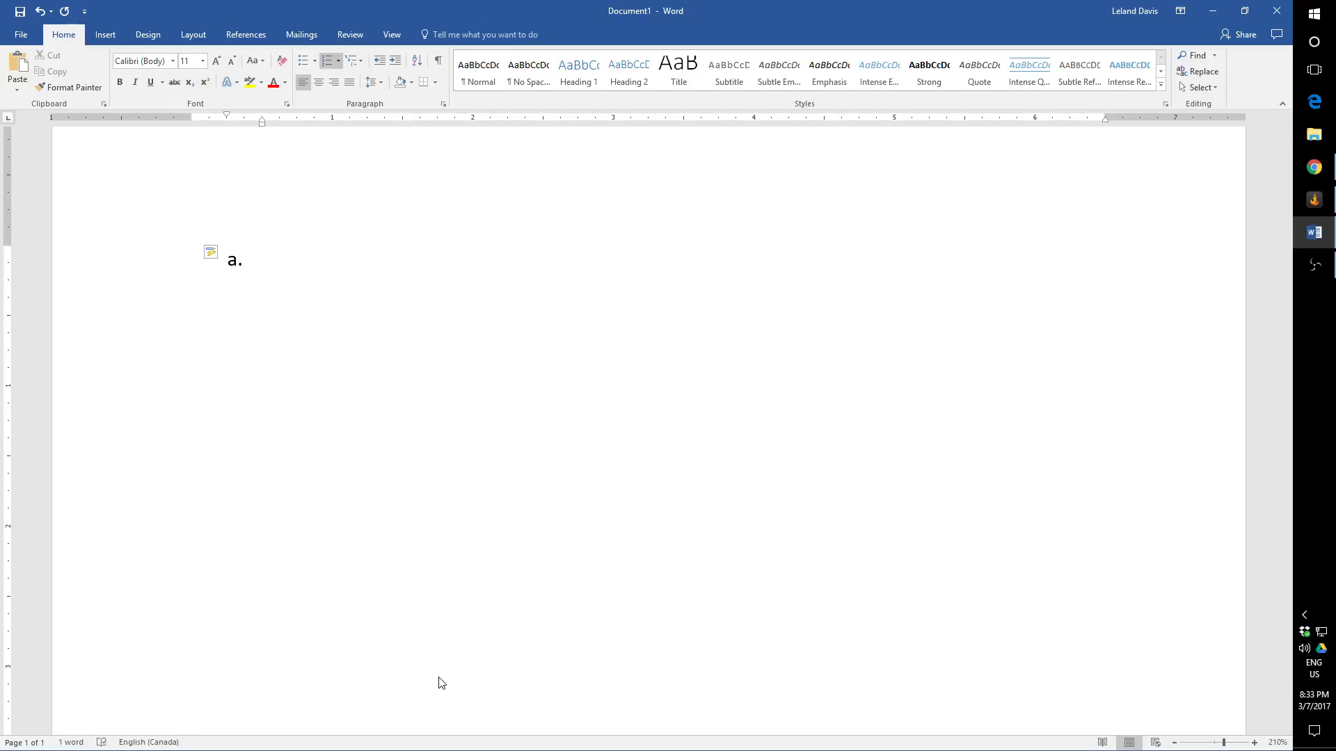
key("BackSpace")
key("BackSpace")
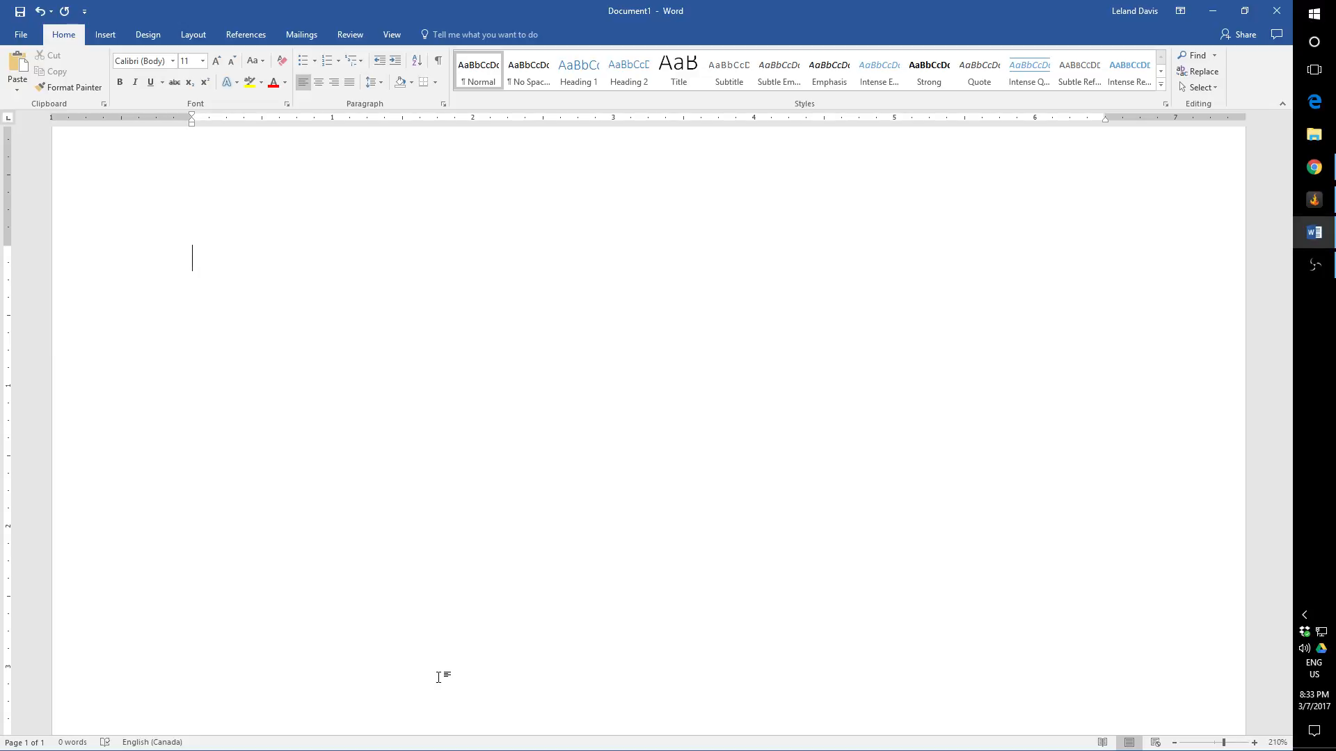
Step: Try starting numbered lists from three with "3.)" and "3.", clearing each one
type("3.)")
key("BackSpace")
key("BackSpace")
type("3.")
key("BackSpace")
key("BackSpace")
Step: Create a numbered list in the "1." format with "Item 1" and "Item 2", and end the list below them
type("1. ")
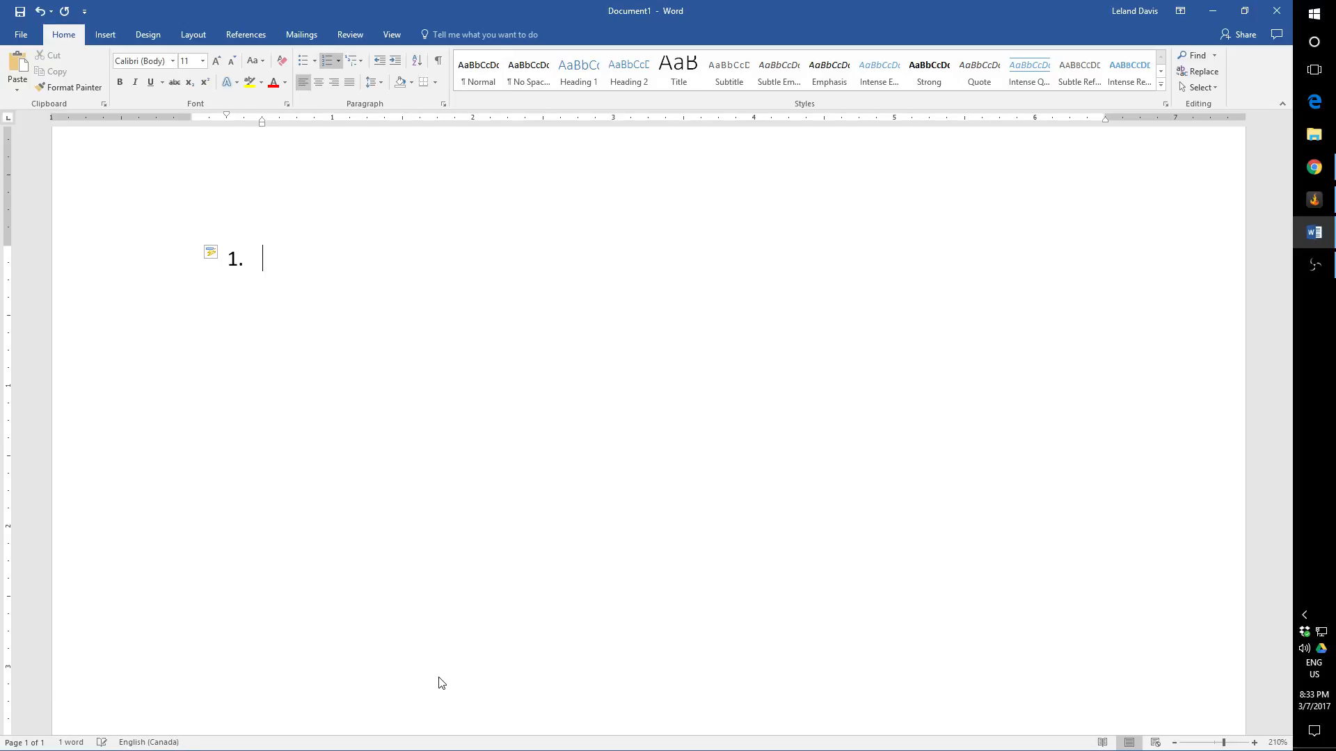
type("item 1")
key("Return")
type("item 2")
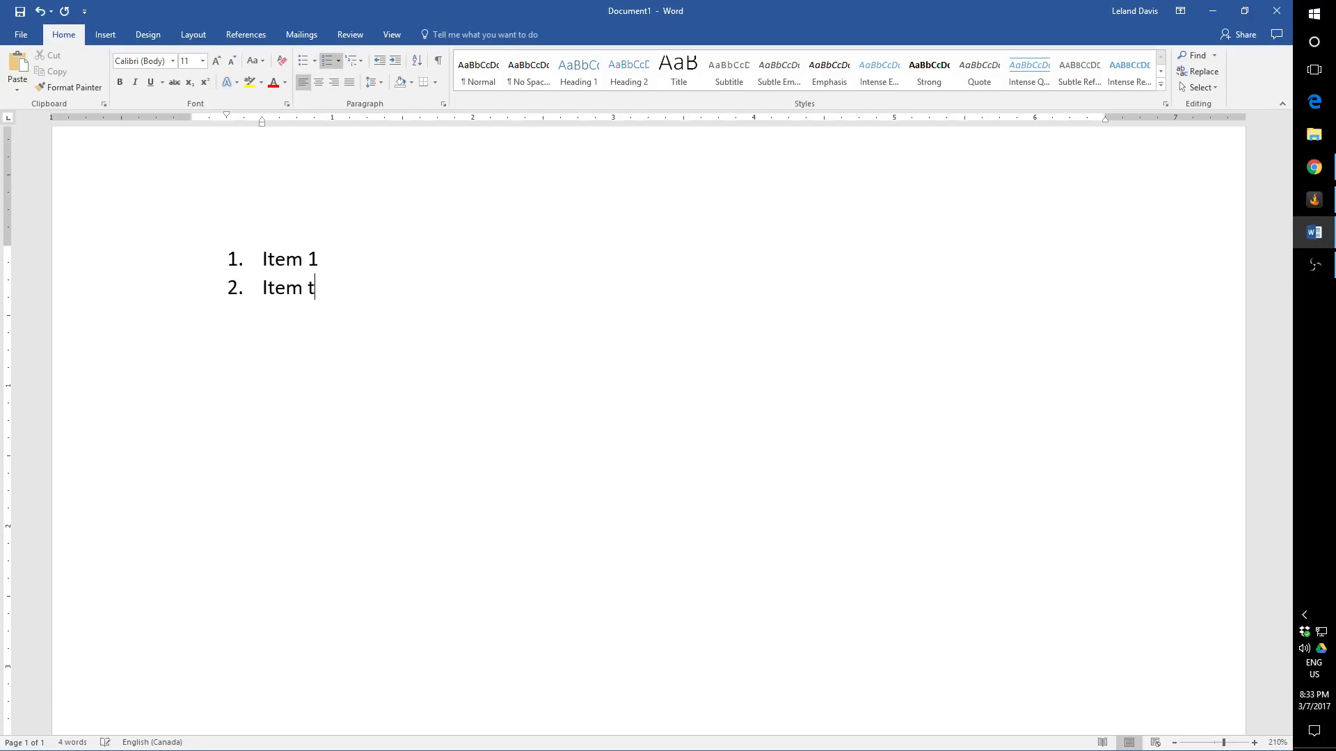
key("Return")
key("Return")
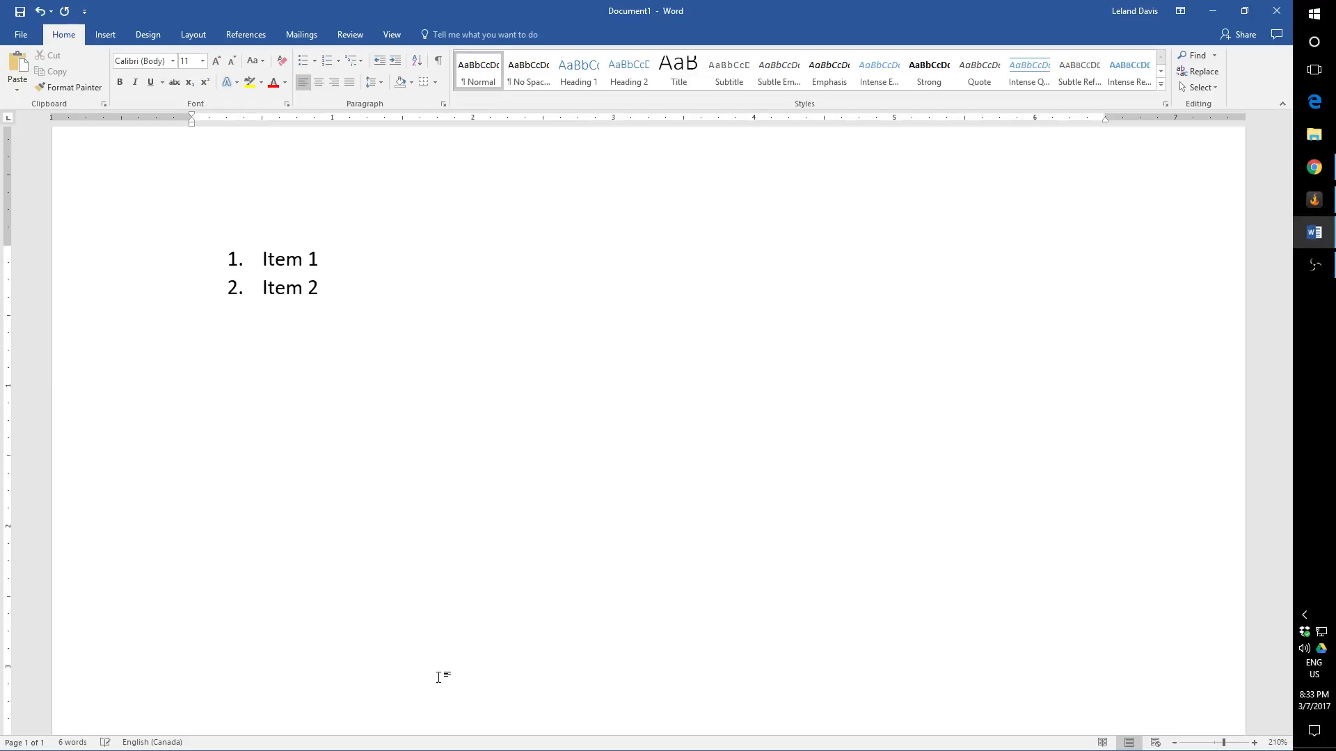
Step: Add the plain paragraph "Big paragraph of text" below the list, and continue the numbering under it with "3."
type("Big paragraph of tex")
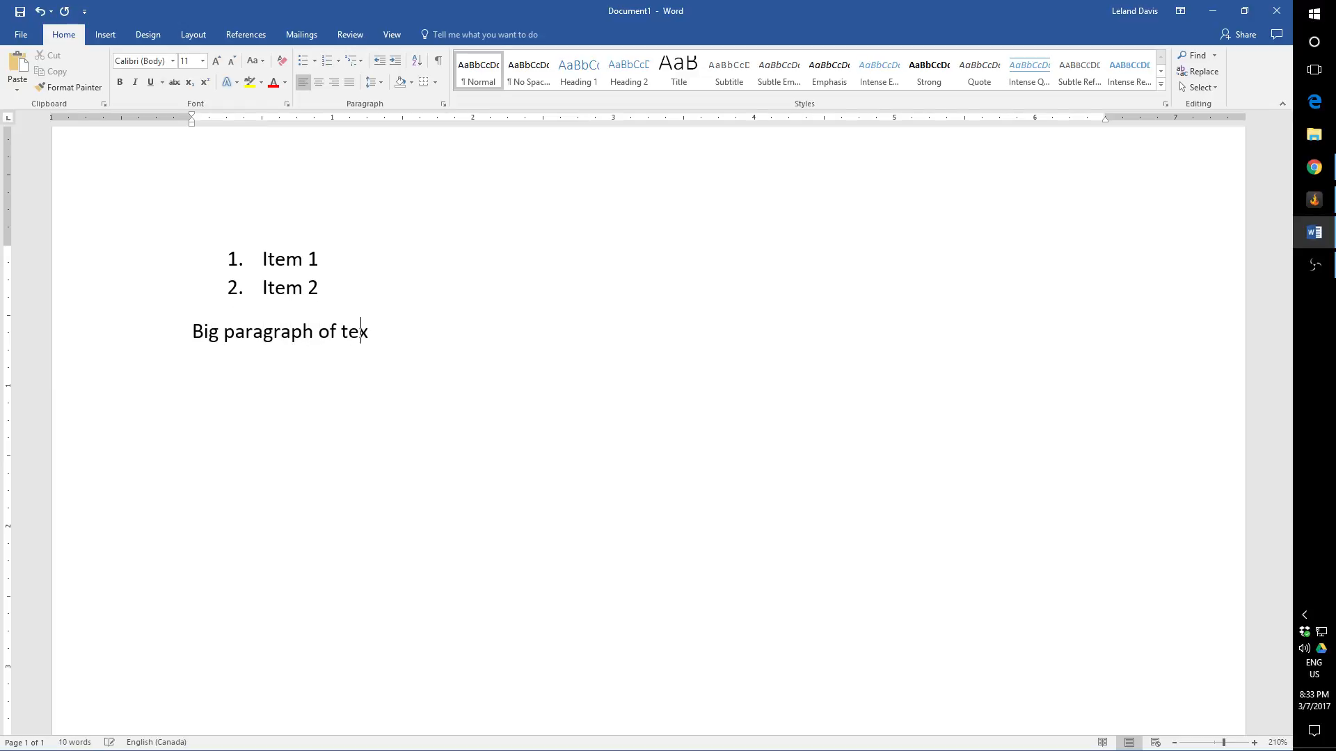
type("t")
key("Return")
type("3.")
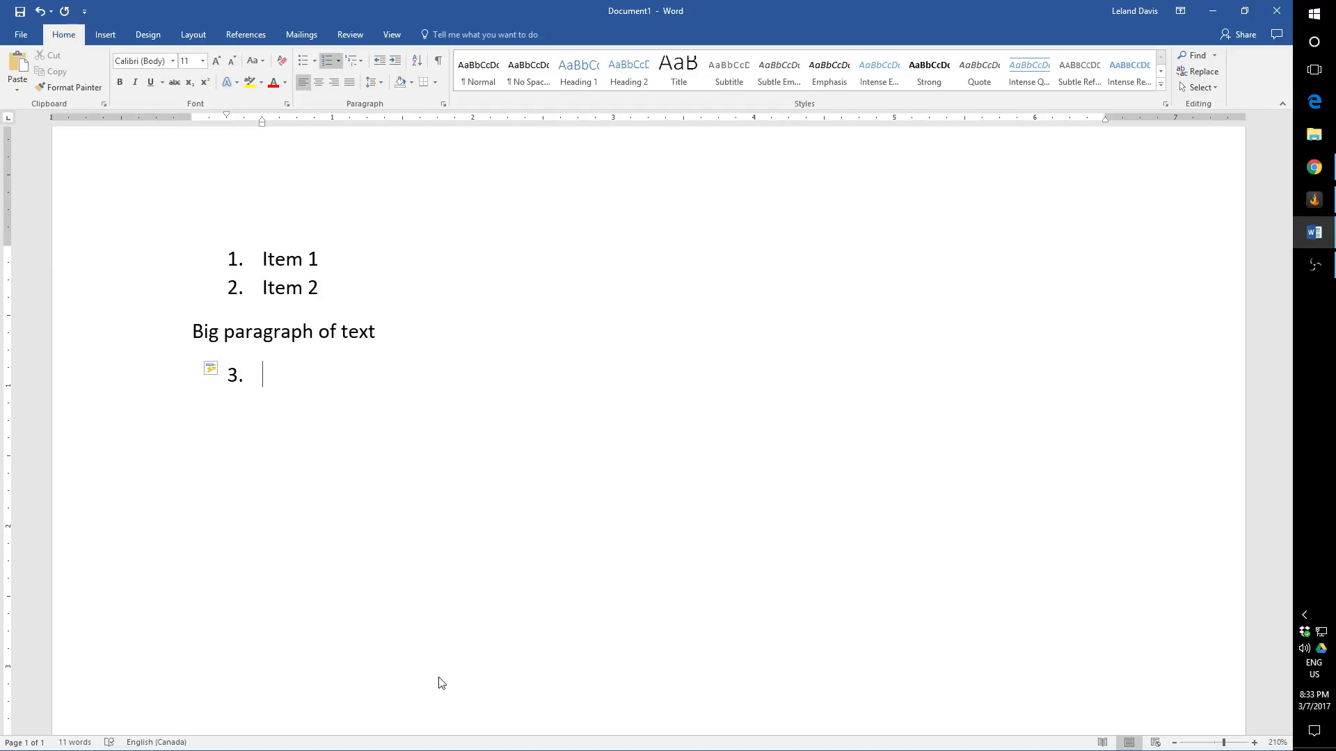
Step: Clear everything from the document, and try a first line with "3." before removing it
key("ctrl+a")
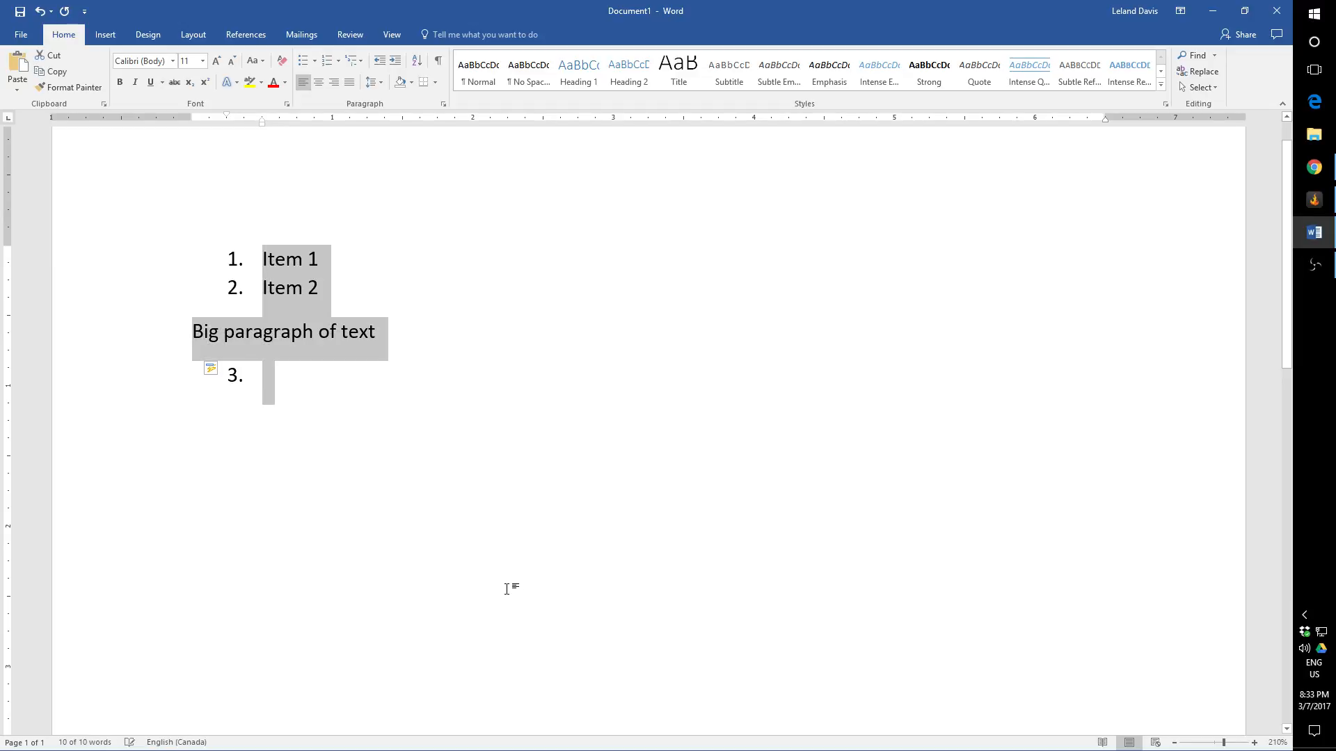
key("BackSpace")
key("BackSpace")
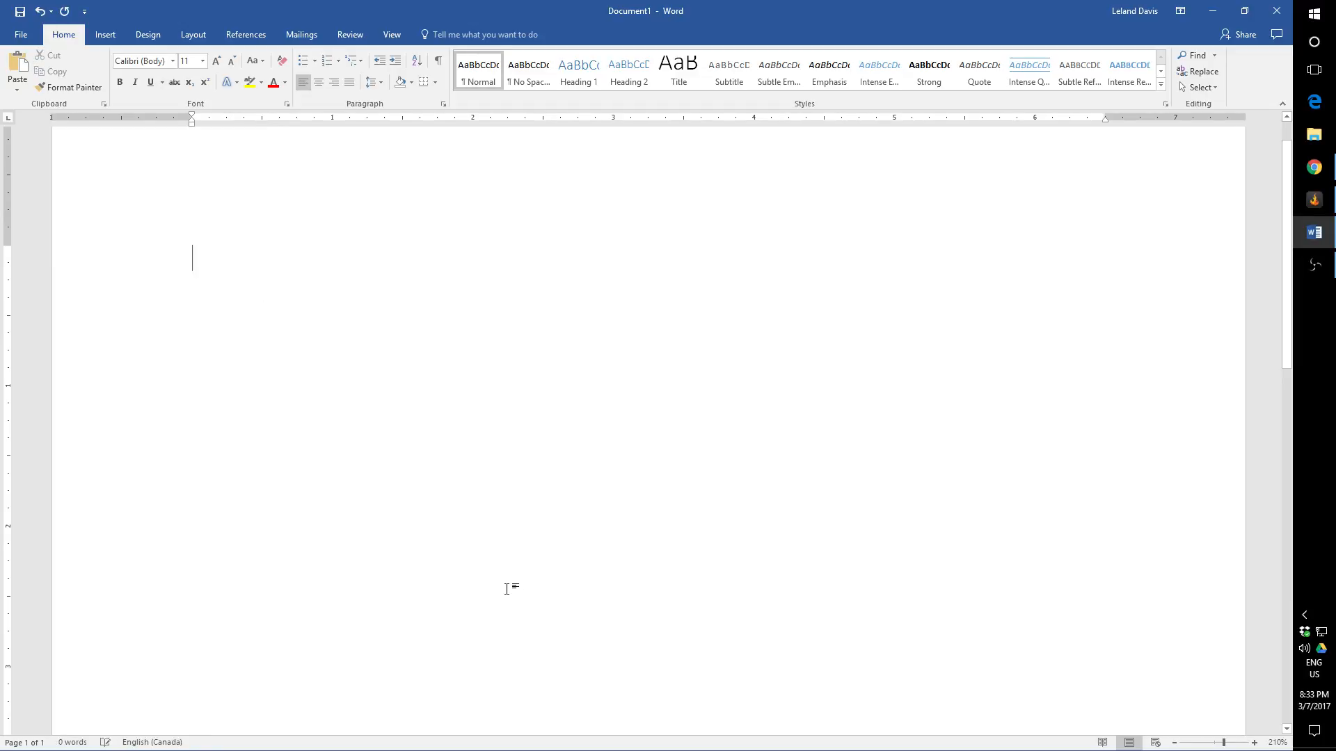
type("3.")
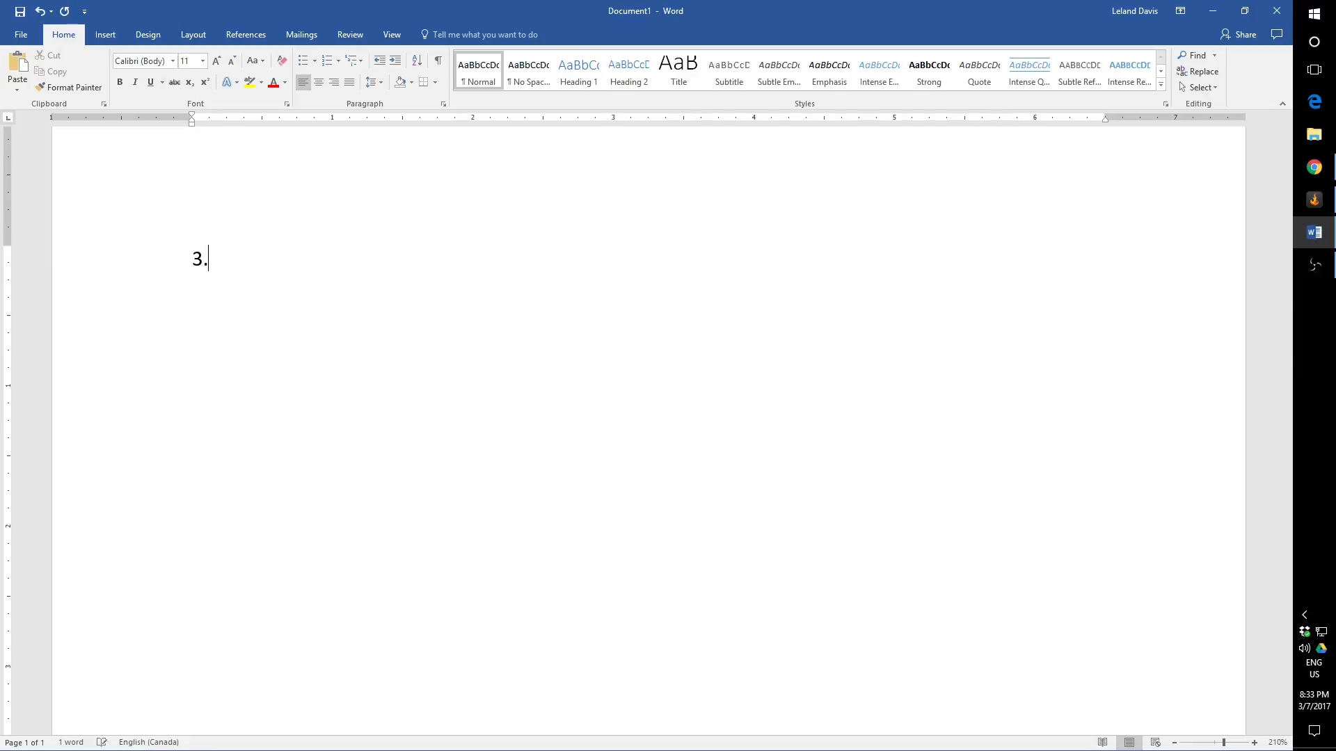
key("BackSpace")
key("BackSpace")
Step: Create a "1." numbered list with two "Item" entries, end it, and resume the numbering below with "3."
type("1.")
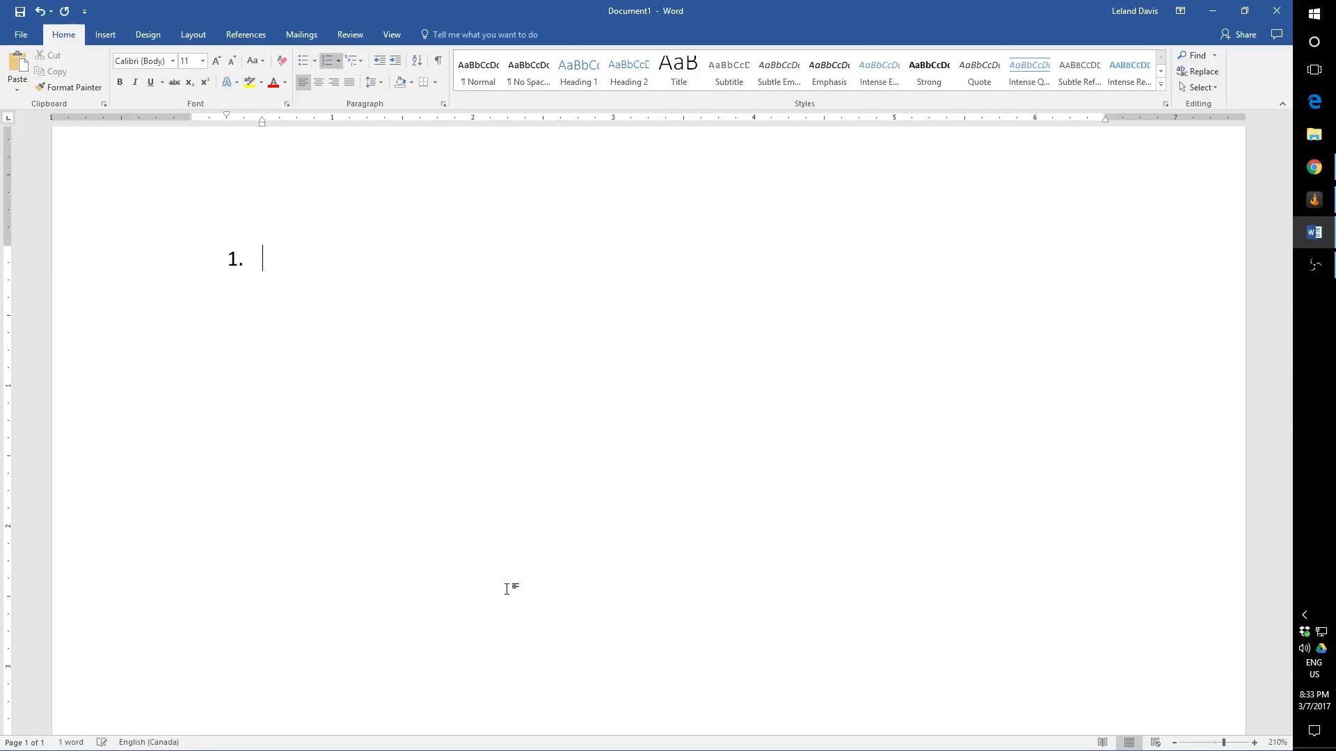
key("BackSpace")
type("1. item")
key("Return")
type("Item")
key("Return")
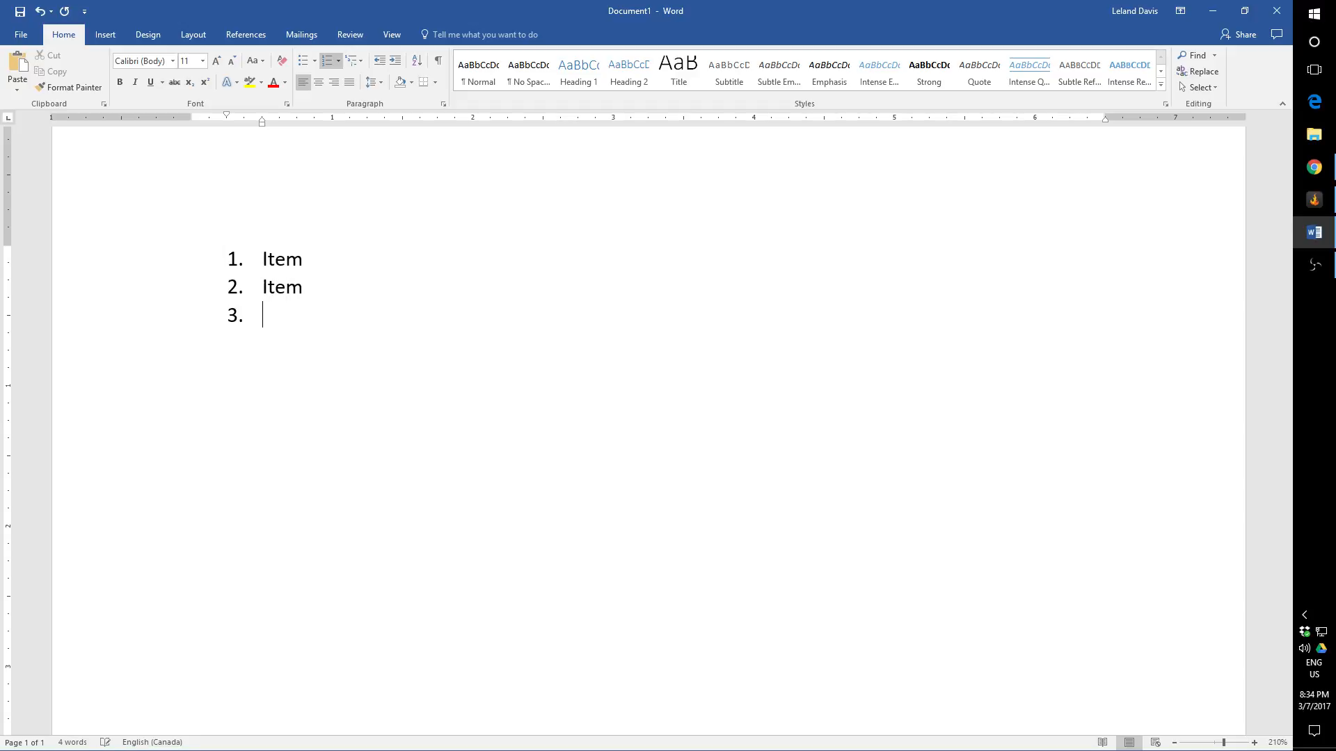
key("Return")
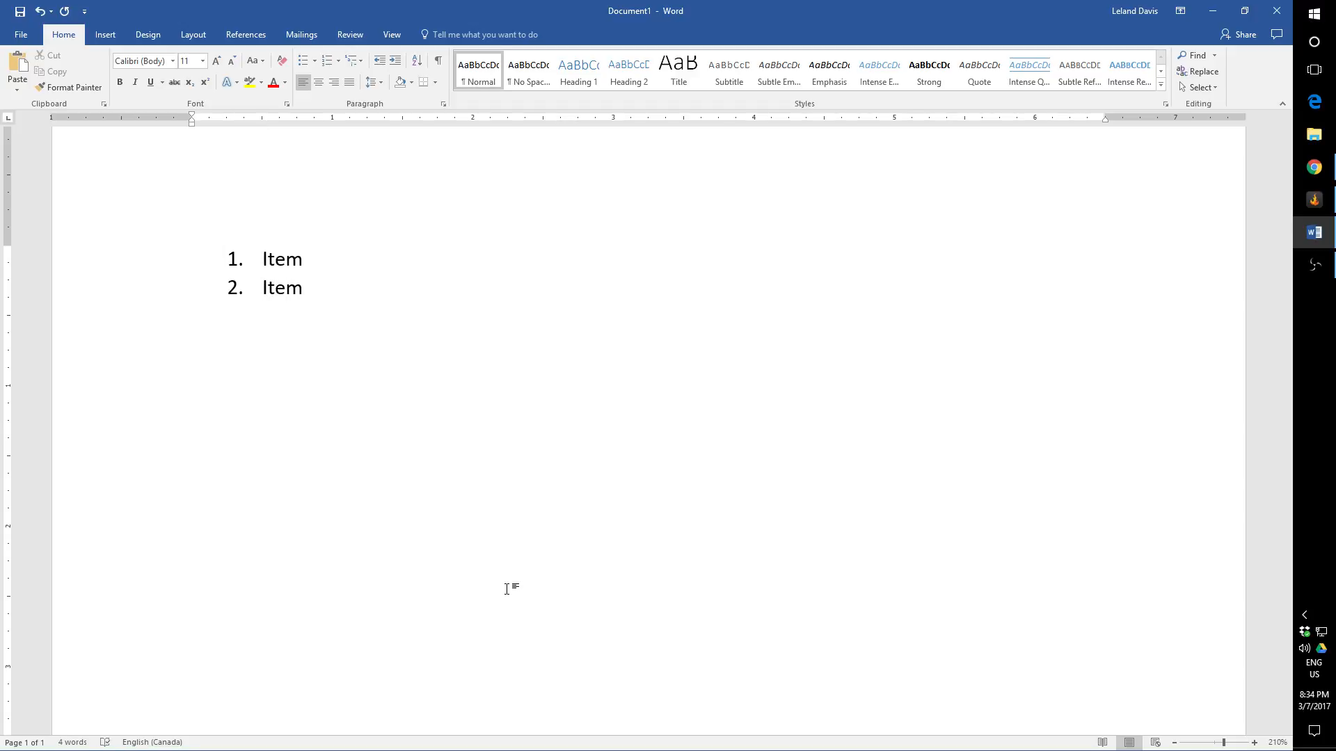
type("3.")
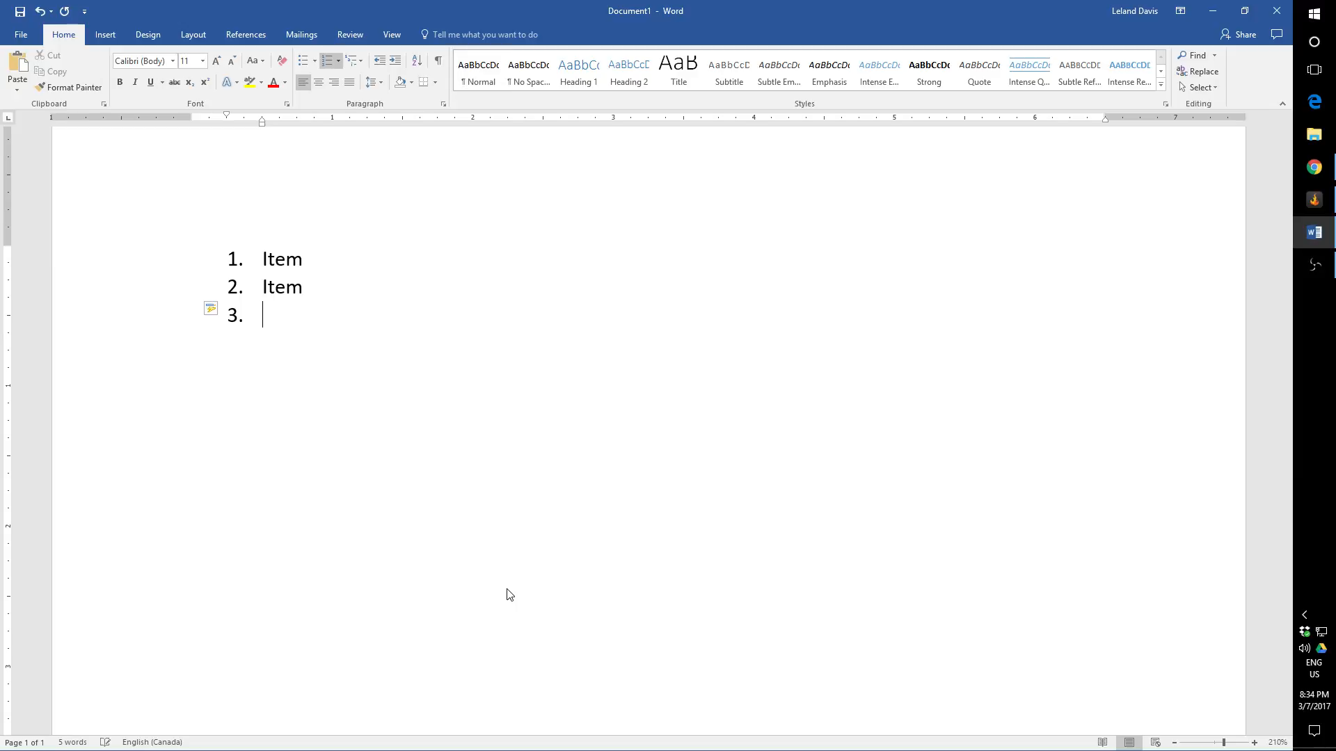
Step: Delete the entire numbered list, including its empty third entry
key("ctrl+a")
key("BackSpace")
key("BackSpace")
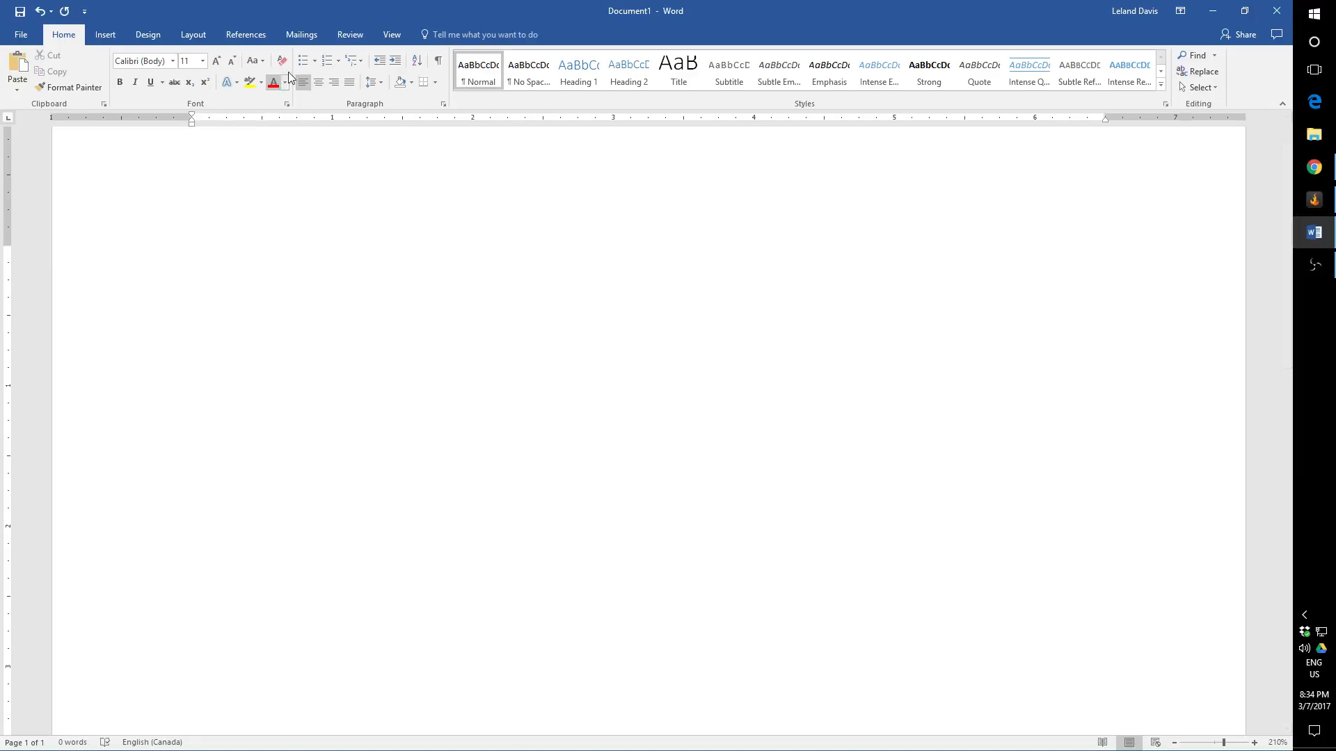
Step: Examine the available bullet styles and number formats in their libraries
left_click(316, 60)
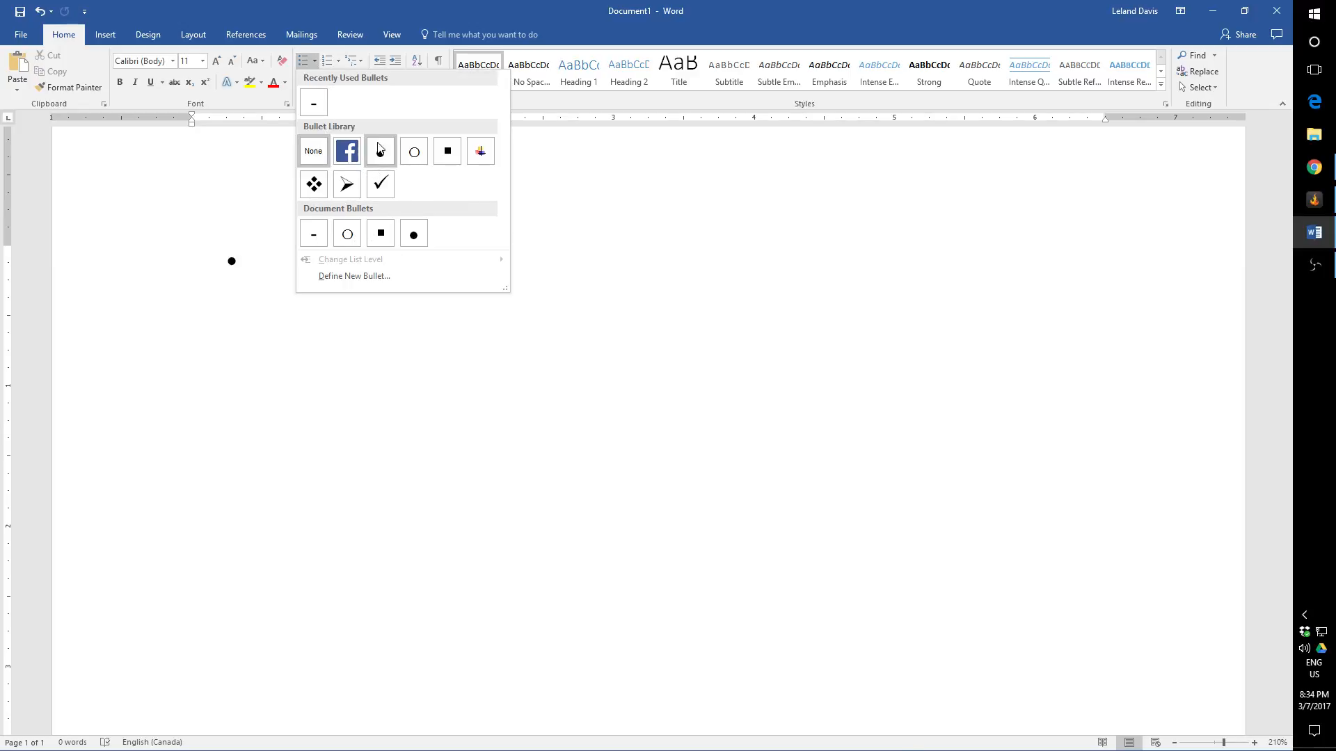
left_click(339, 62)
left_click(340, 61)
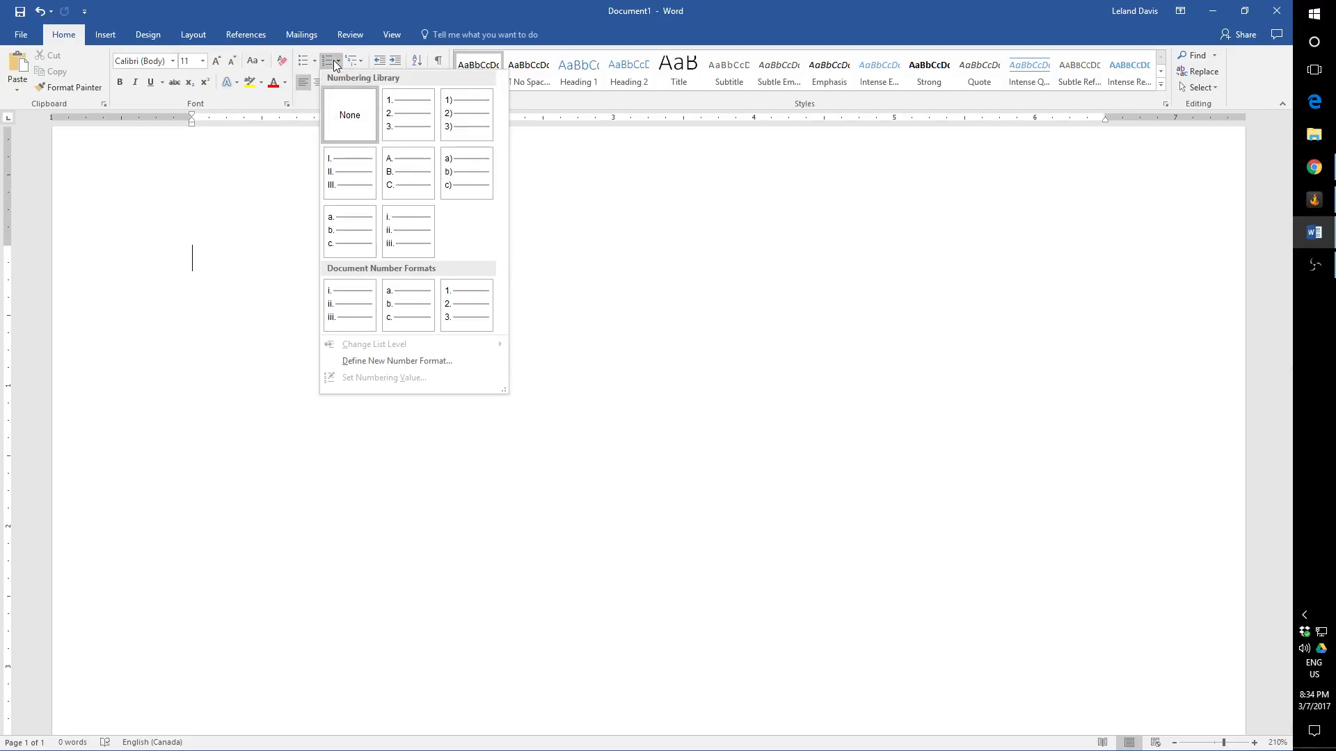
left_click(340, 63)
left_click(340, 63)
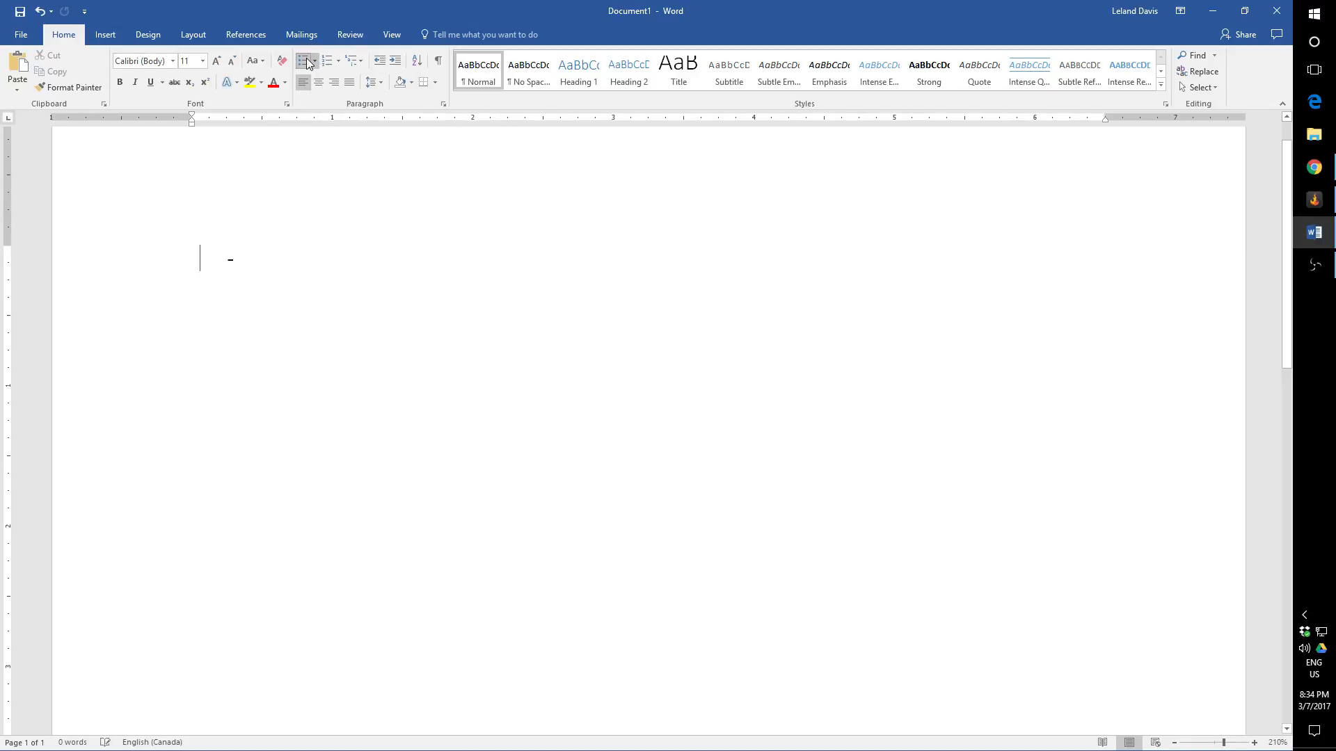
Step: Start a "1." numbered list with the entry "Level 1" and add an empty second-level entry beneath it
left_click(337, 62)
left_click(325, 62)
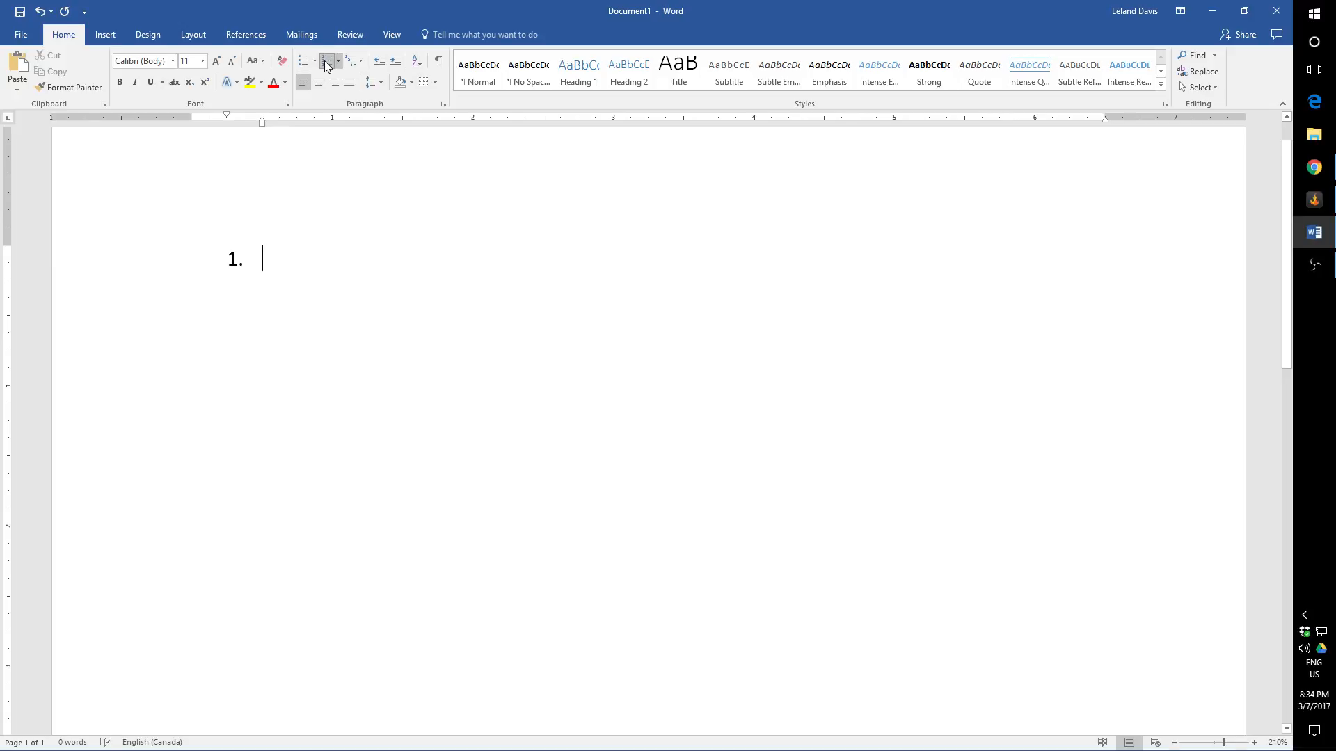
type("Level 1")
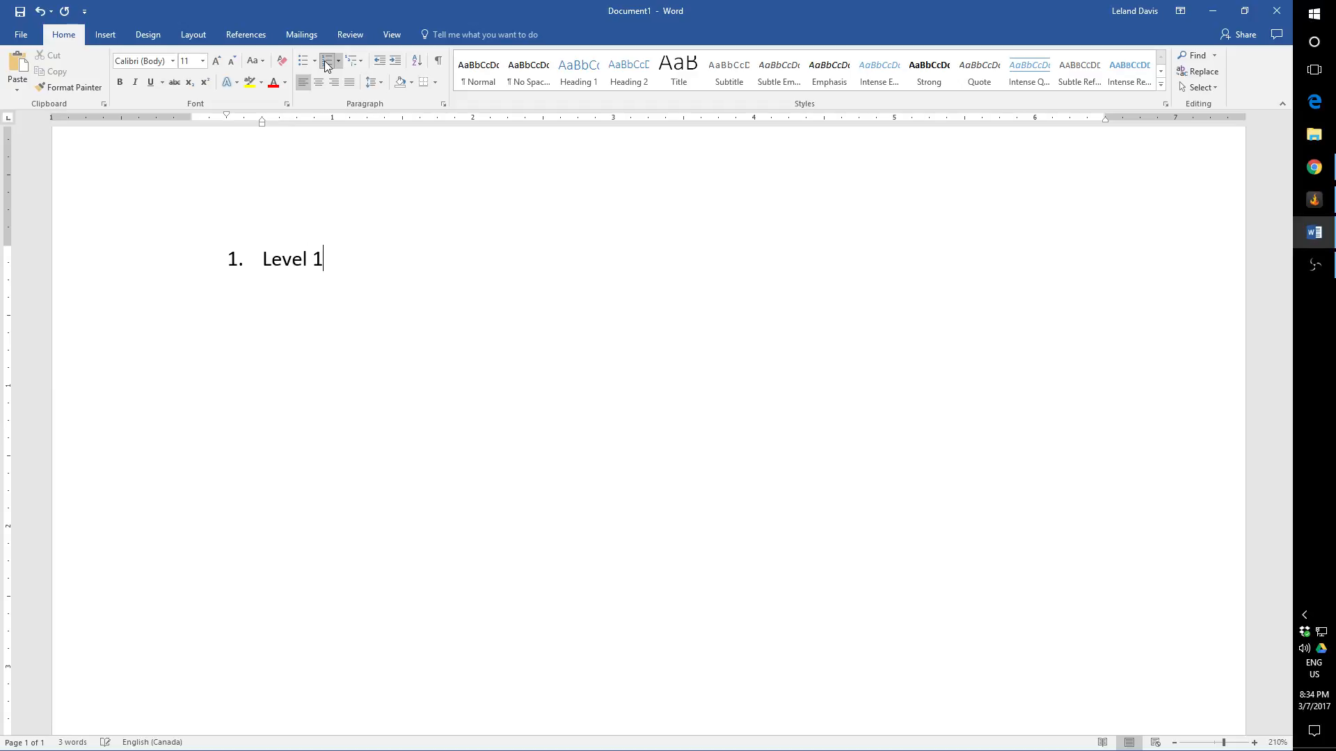
key("Return")
key("Tab")
Step: Apply the "1) a) i)" multilevel format to the list, and switch it to the "1. 1.1. 1.1.1." format
left_click(360, 59)
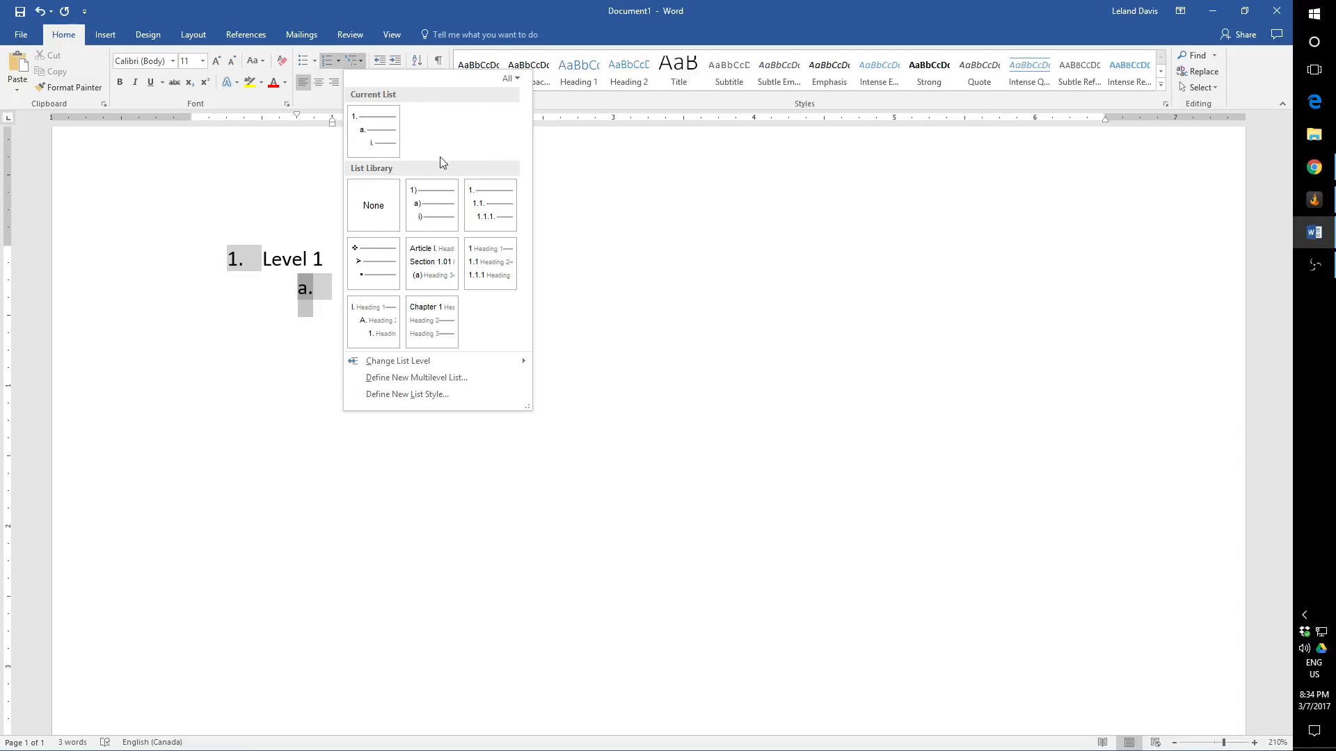
left_click(433, 200)
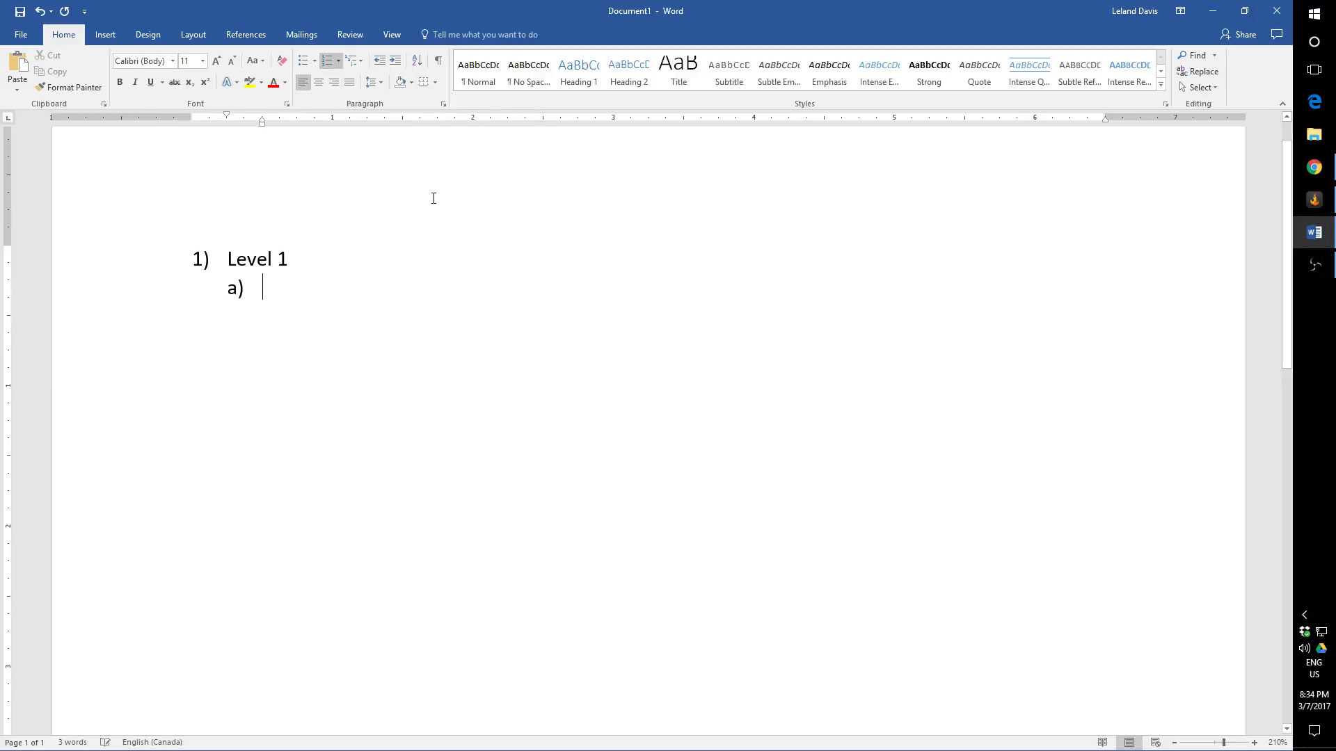
left_click(358, 62)
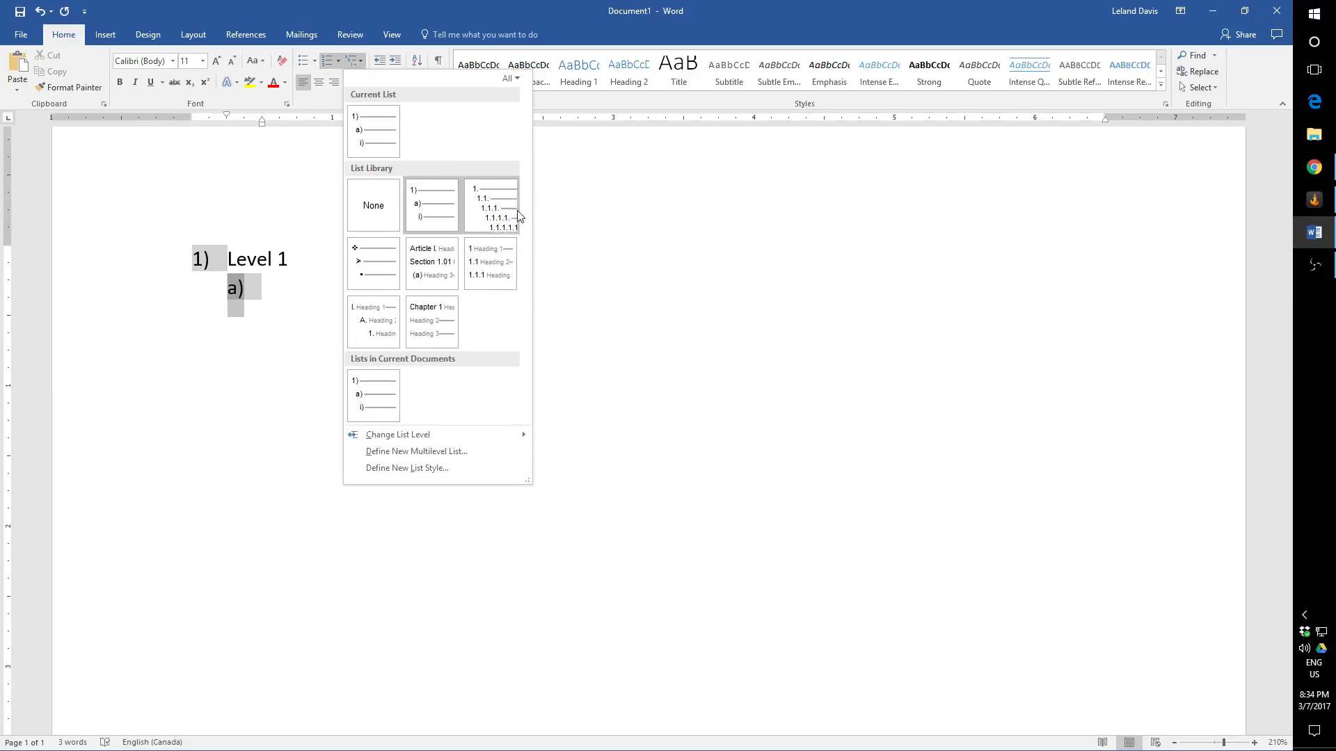
left_click(489, 201)
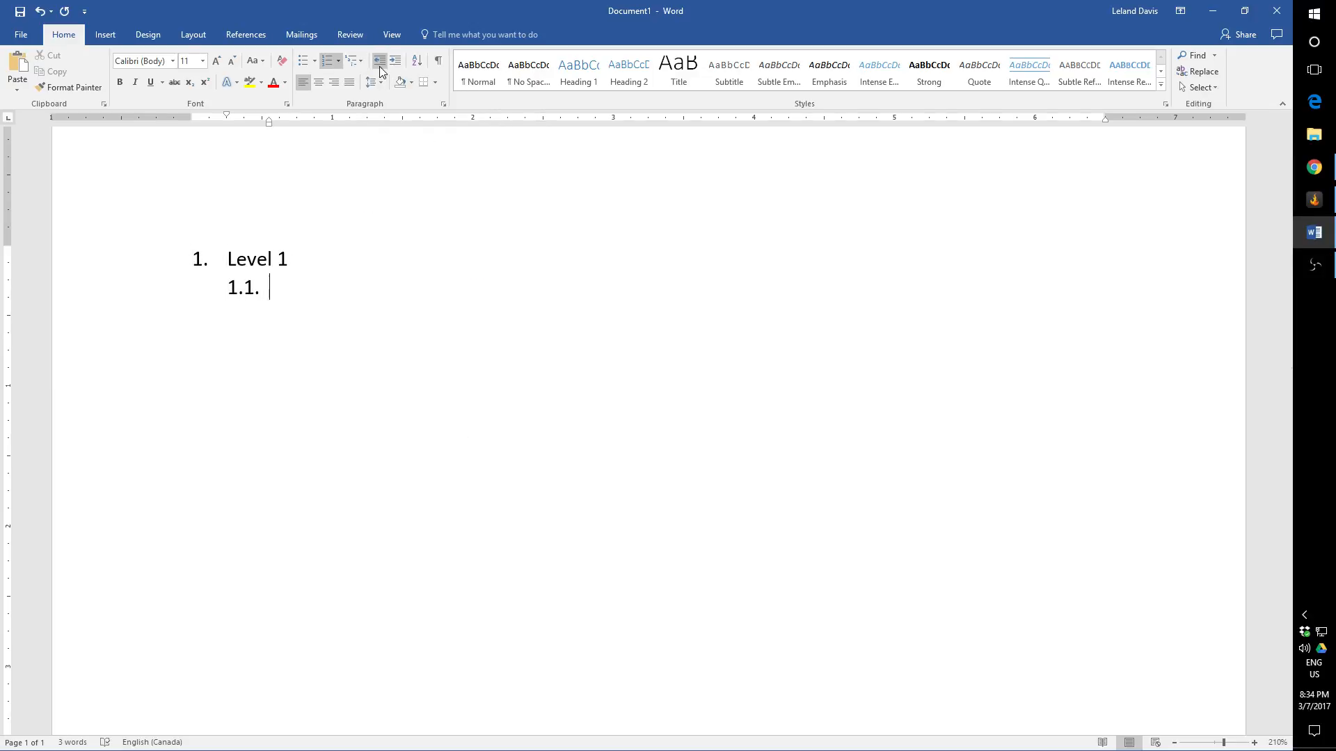
Step: Try the "Chapter 1" heading multilevel format on the list, and undo it
left_click(361, 61)
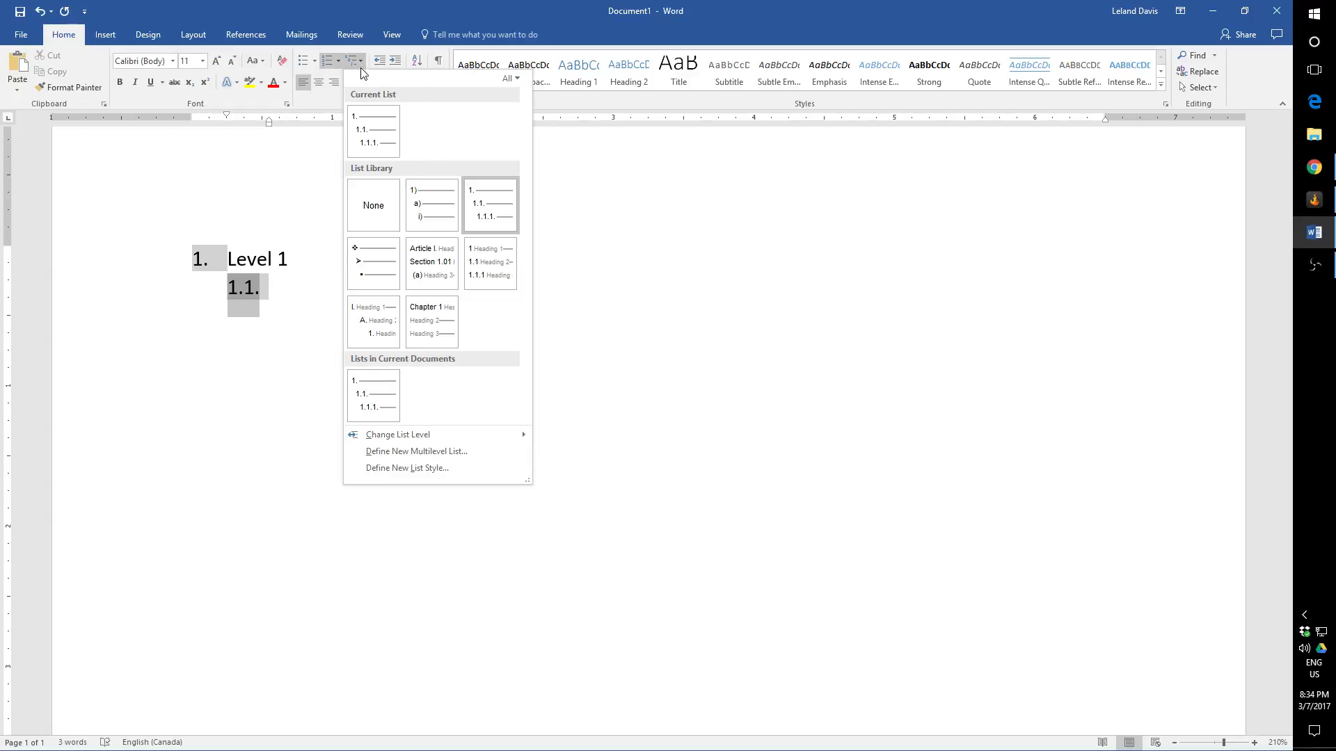
left_click(441, 306)
key("Tab")
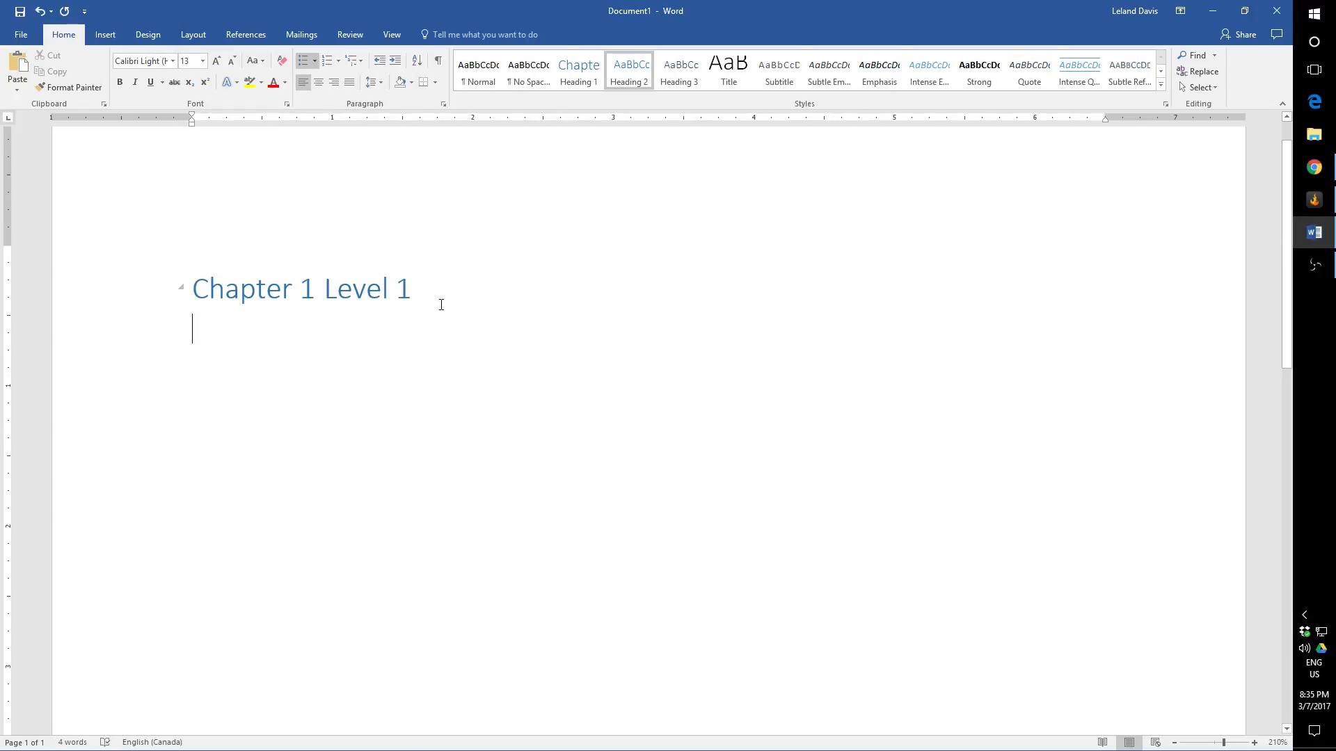
key("ctrl+z")
key("ctrl+z")
Step: Review the multilevel list library, and delete the "Level 1" entry together with its empty sub-level
left_click(360, 61)
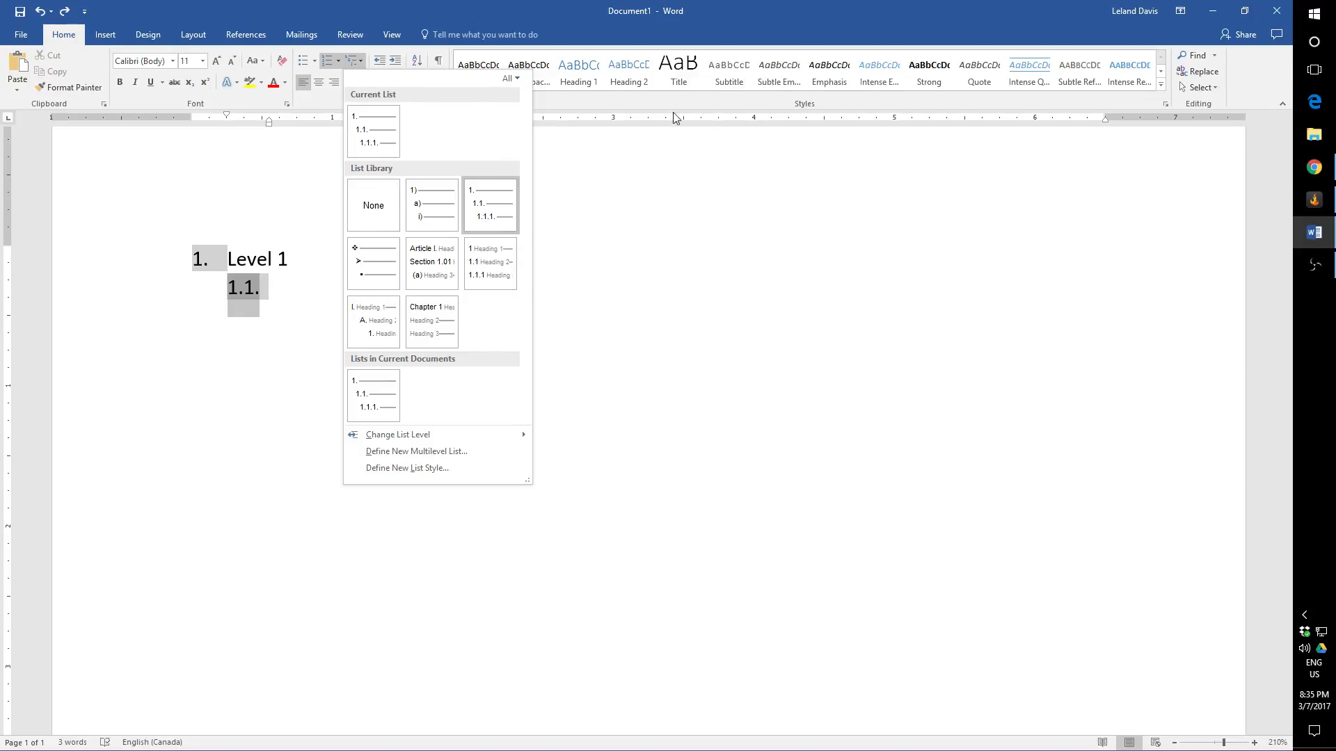
mouse_move(511, 287)
left_click(299, 318)
left_click(170, 257)
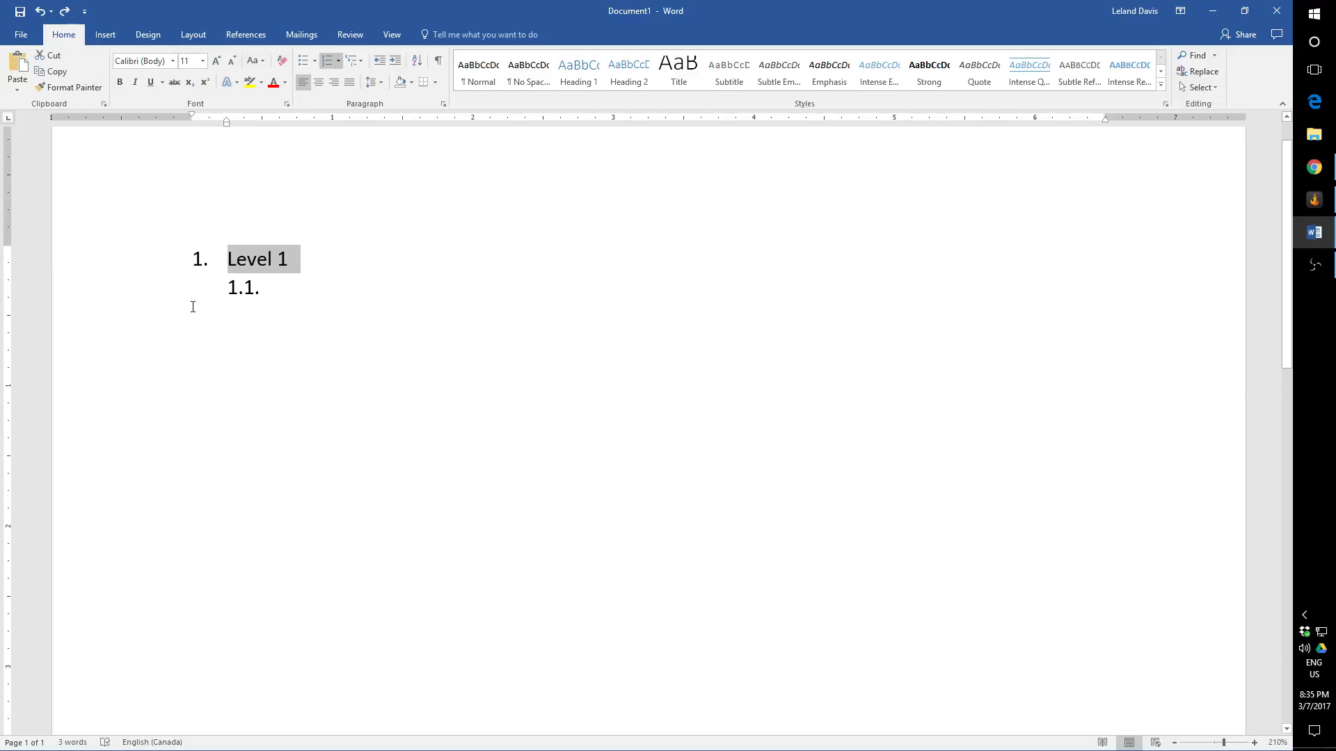
key("Delete")
key("BackSpace")
key("BackSpace")
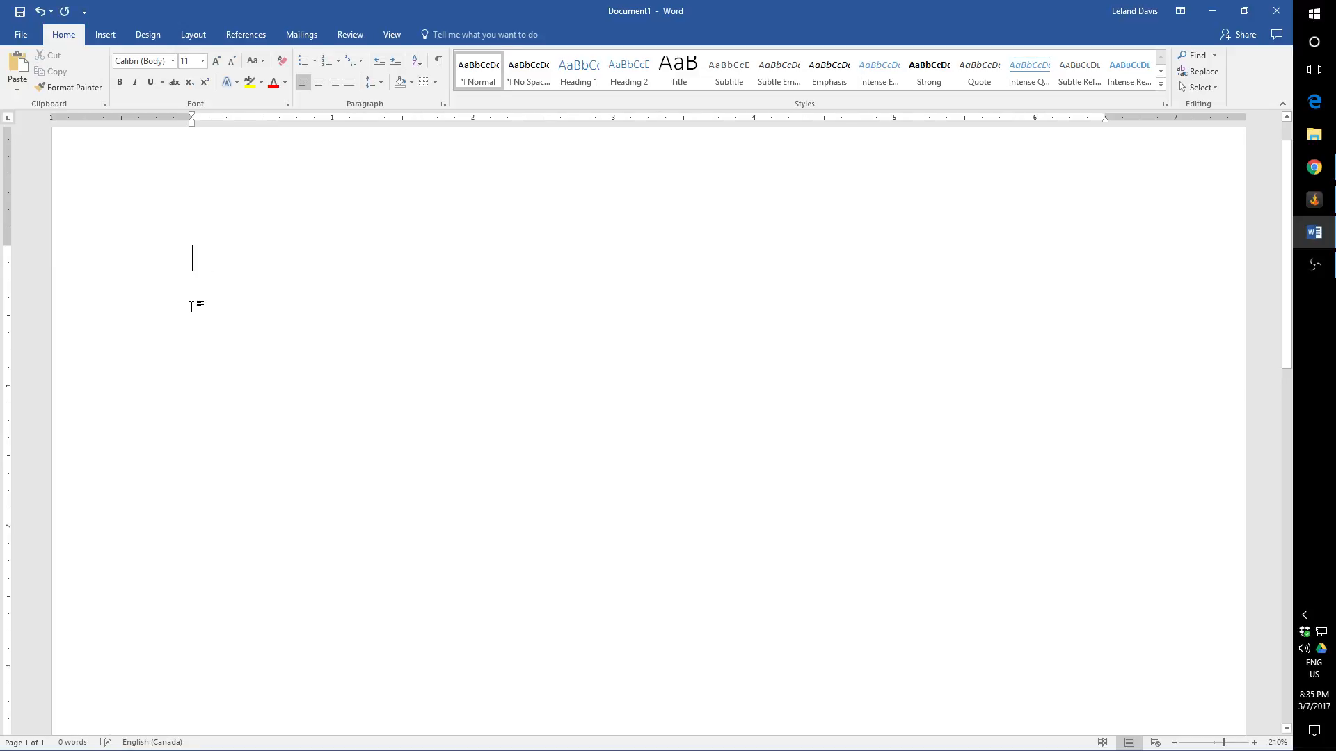
left_click(361, 61)
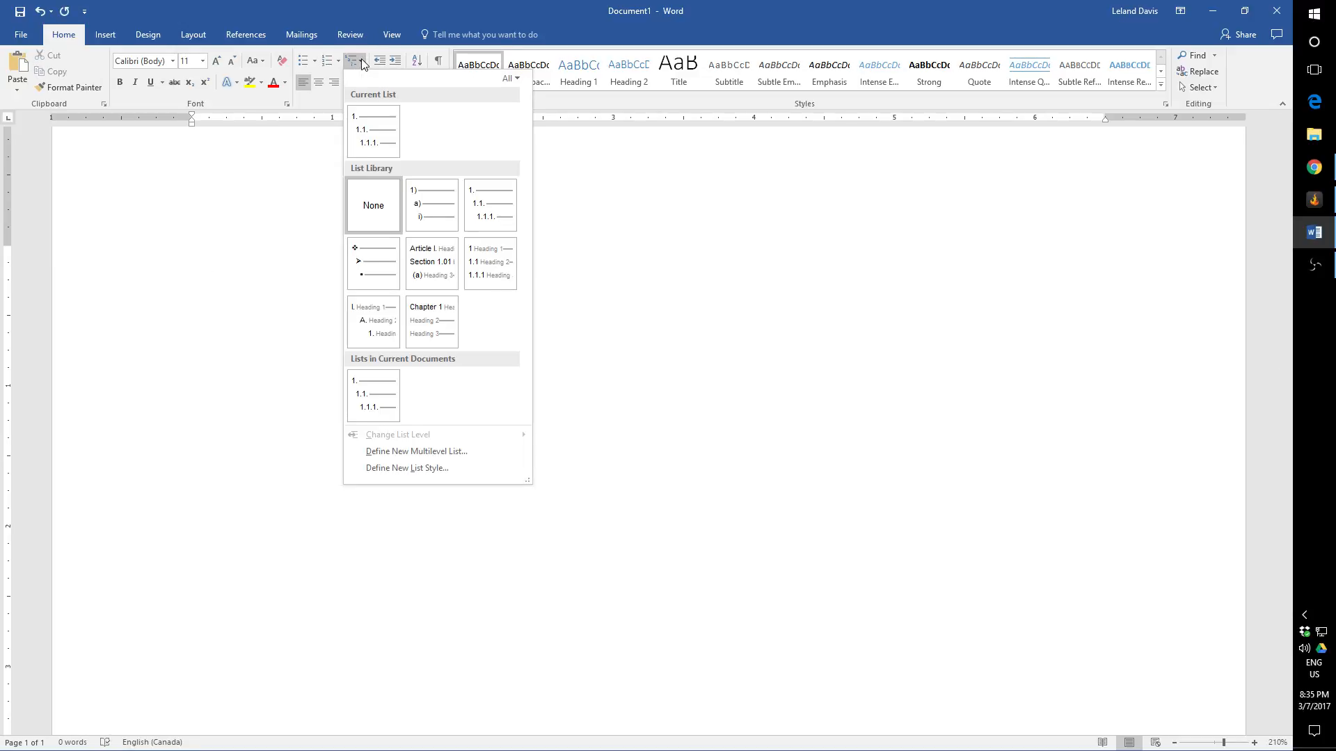
left_click(412, 453)
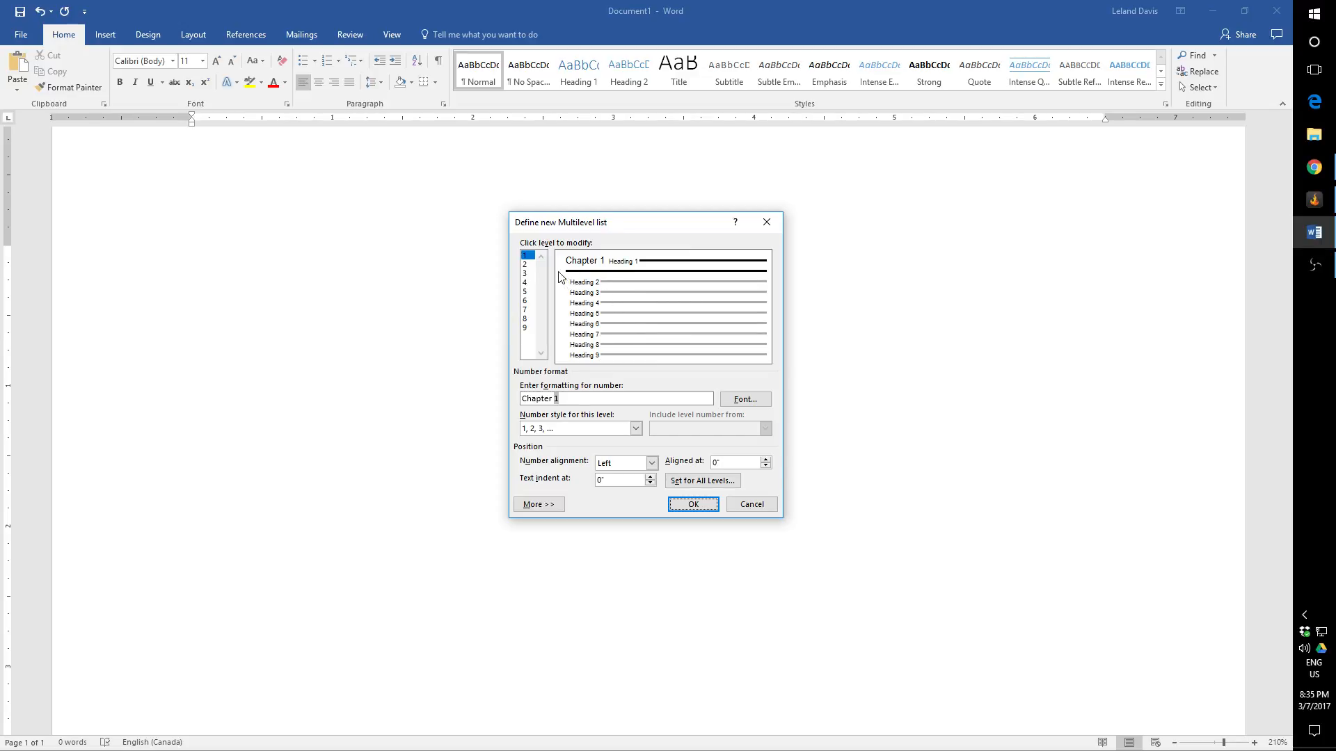
left_click(749, 508)
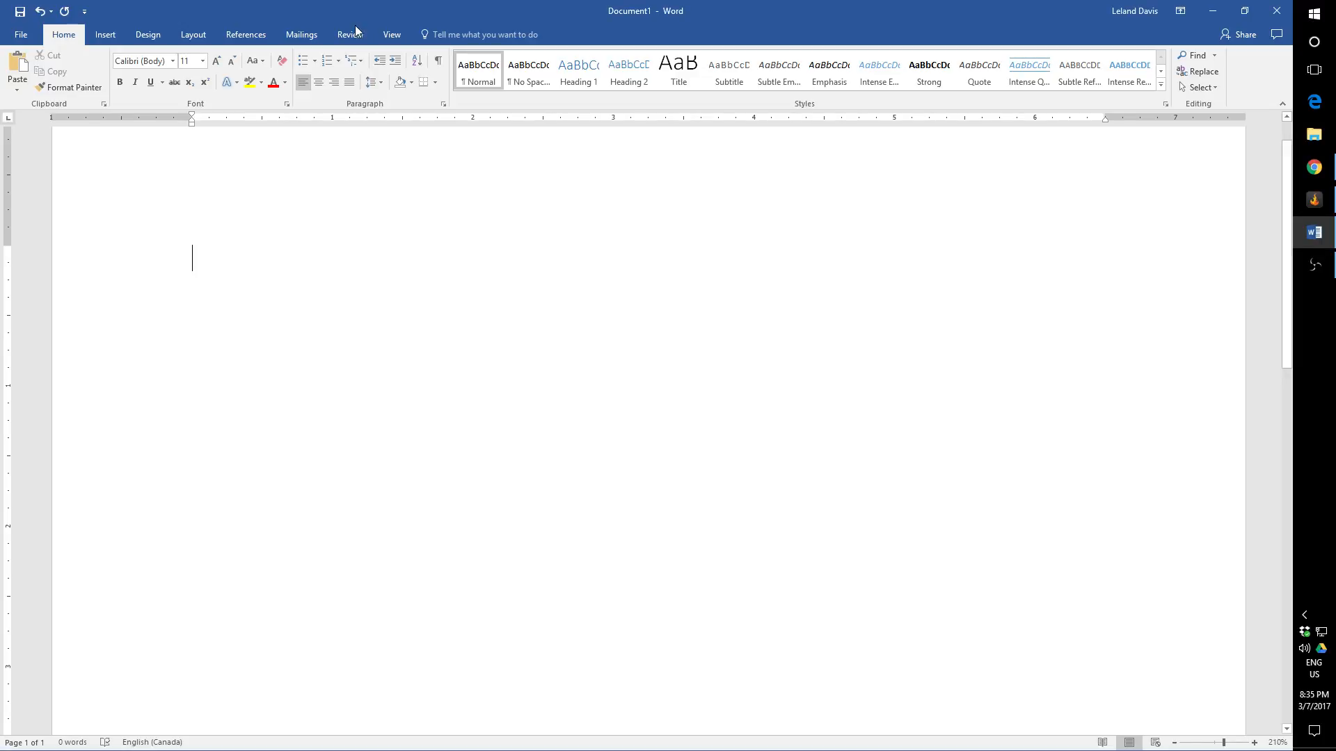
Step: Start a multilevel list on the empty line in the "1. 1.1. 1.1.1." format, and change it to "1) a) i)"
left_click(352, 61)
left_click(377, 122)
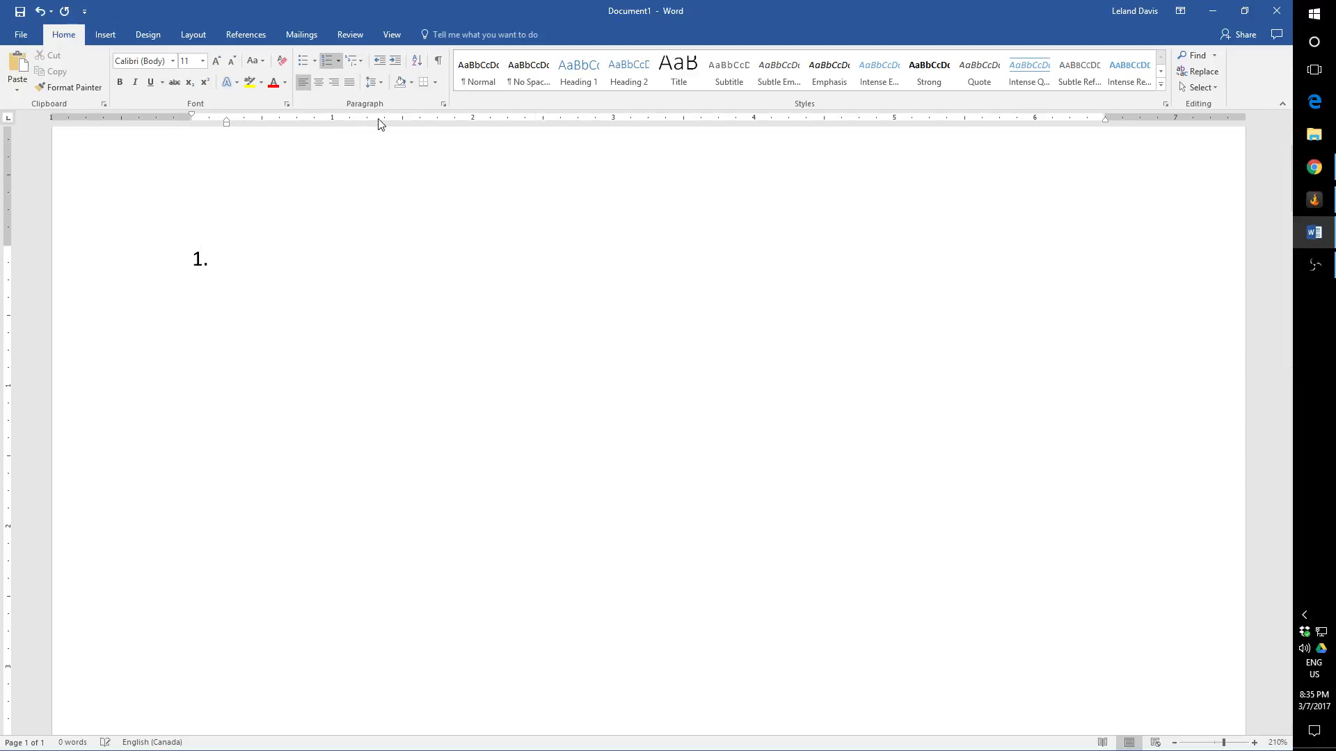
left_click(359, 63)
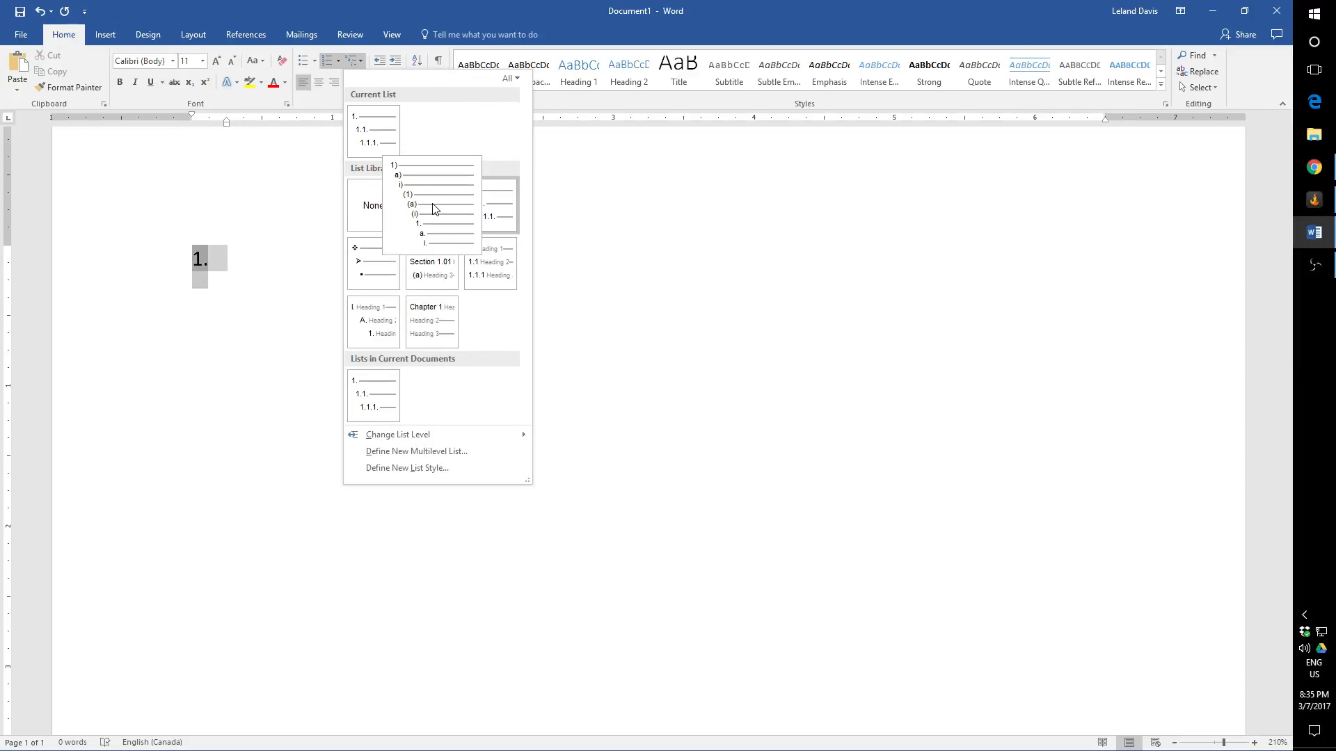
left_click(432, 208)
Step: Open the definition of a new multilevel list, and examine the number format and position settings of its levels, ending on level 1
left_click(356, 61)
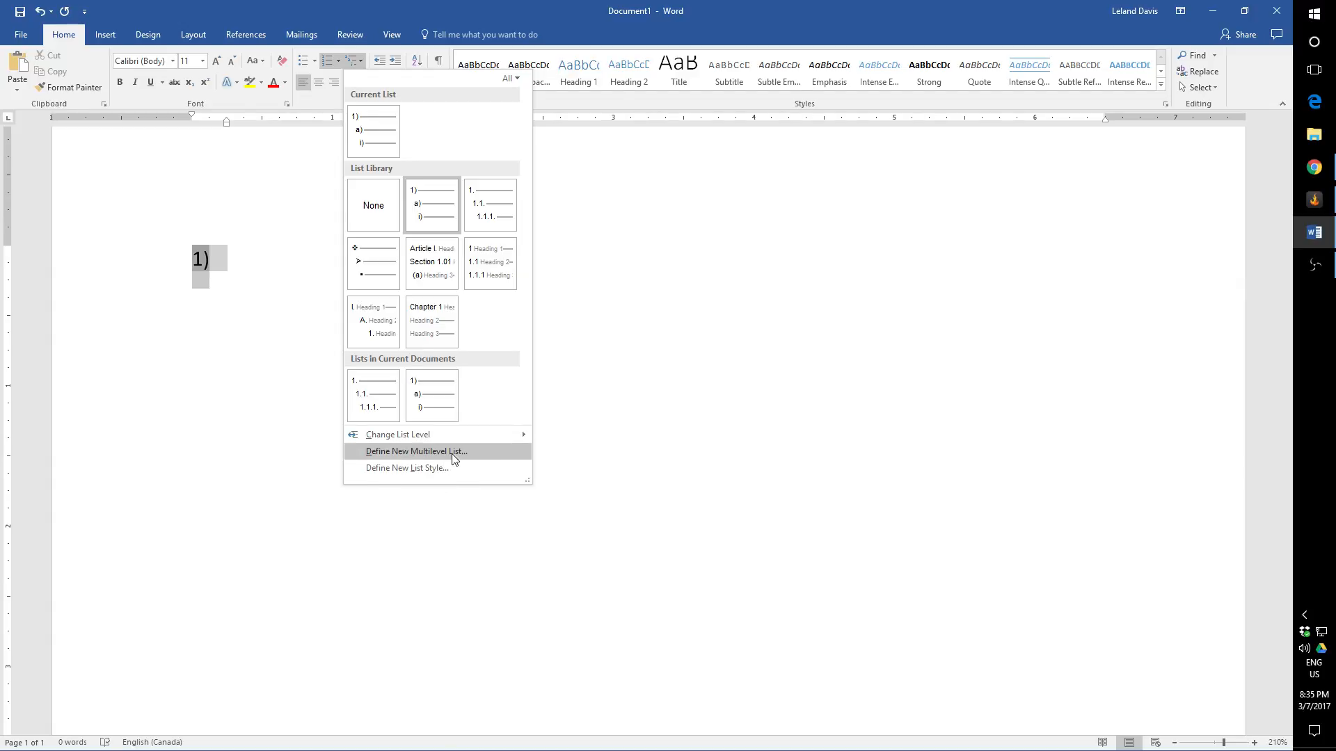
left_click(478, 460)
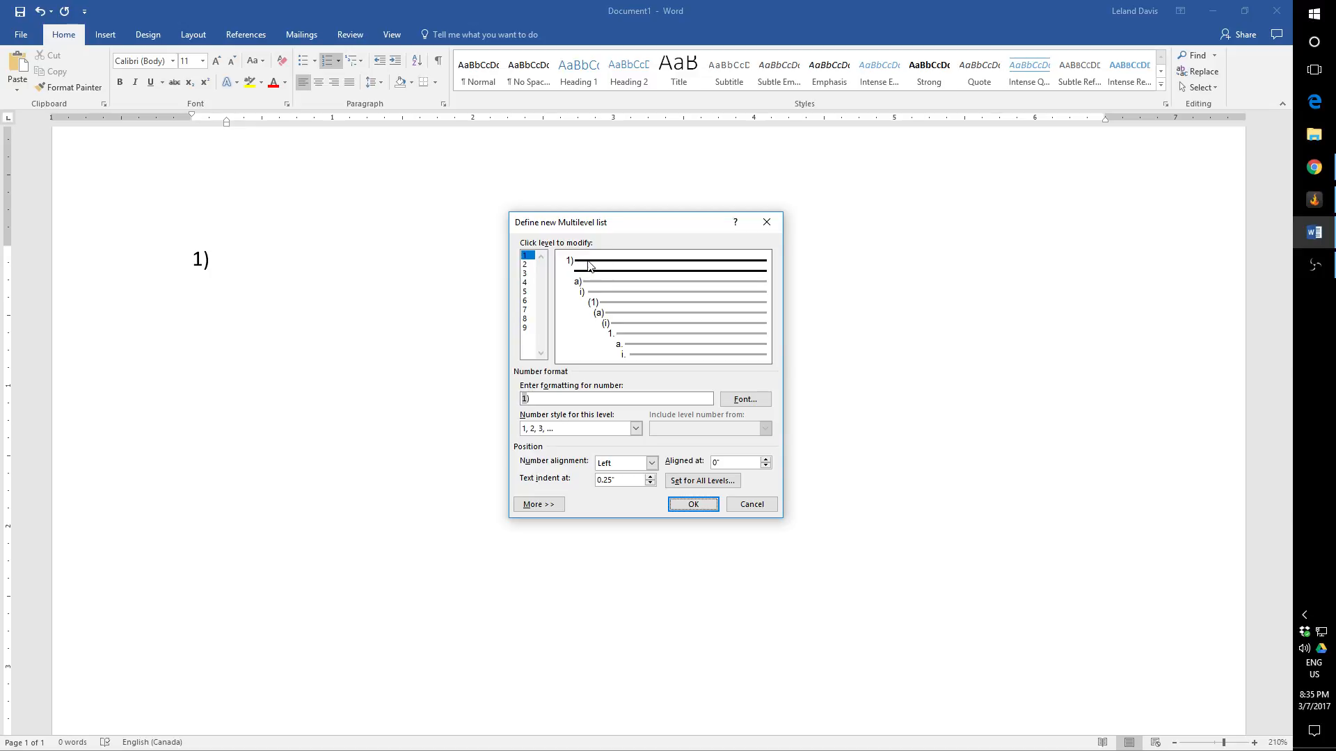
left_click(590, 282)
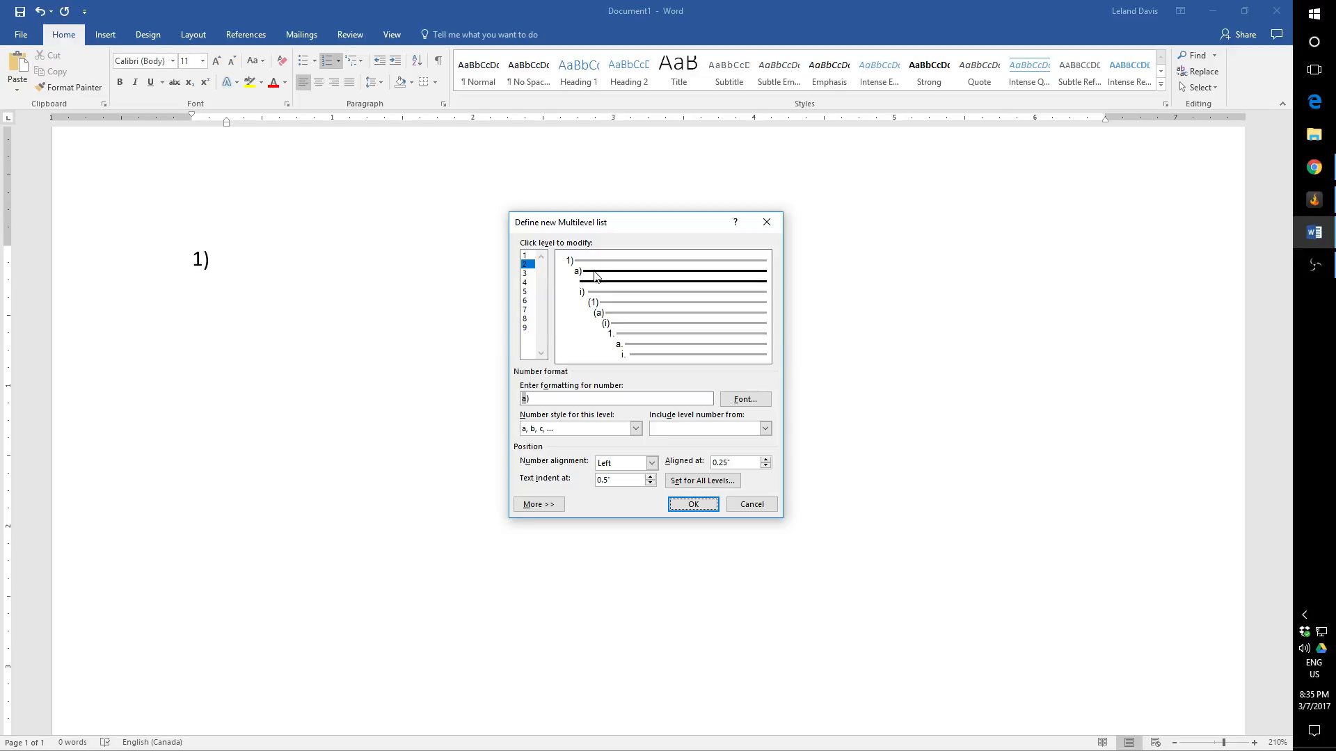
left_click(594, 292)
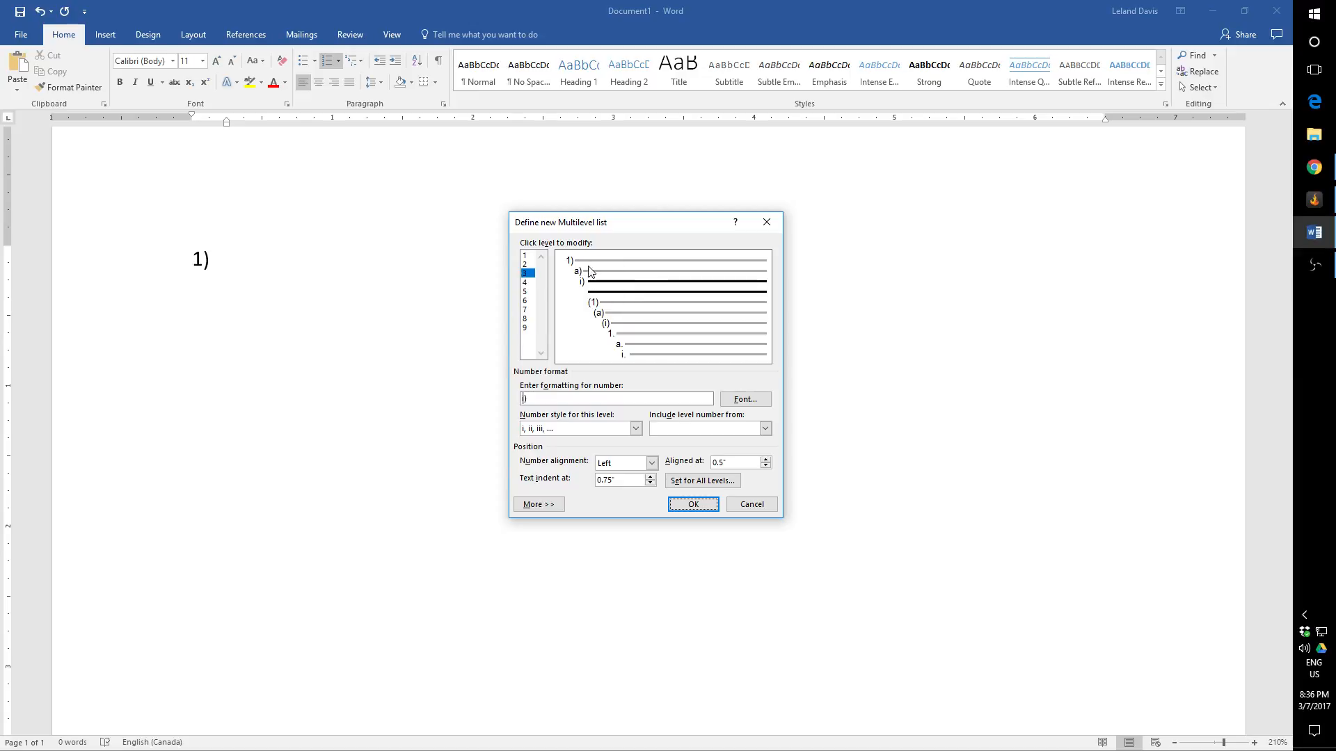
left_click(612, 304)
left_click(622, 316)
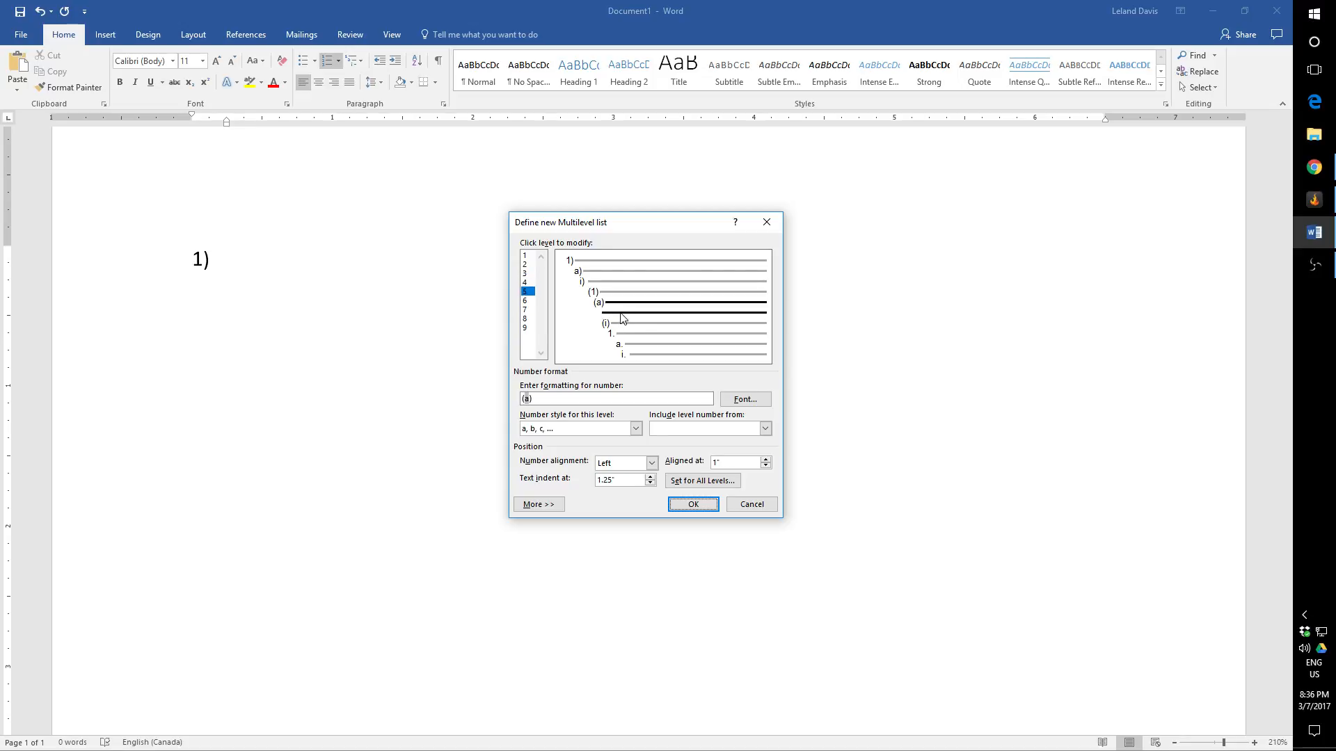
left_click(638, 328)
left_click(643, 339)
left_click(654, 347)
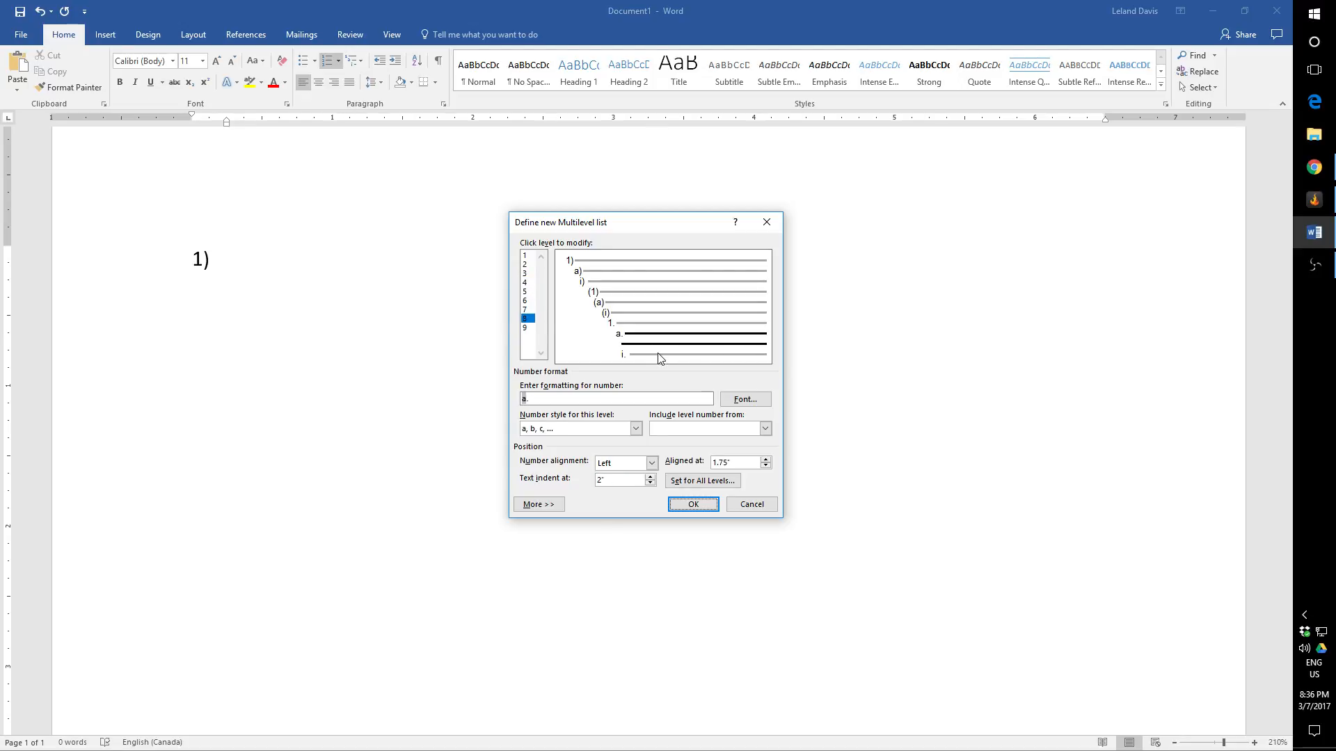
left_click(655, 355)
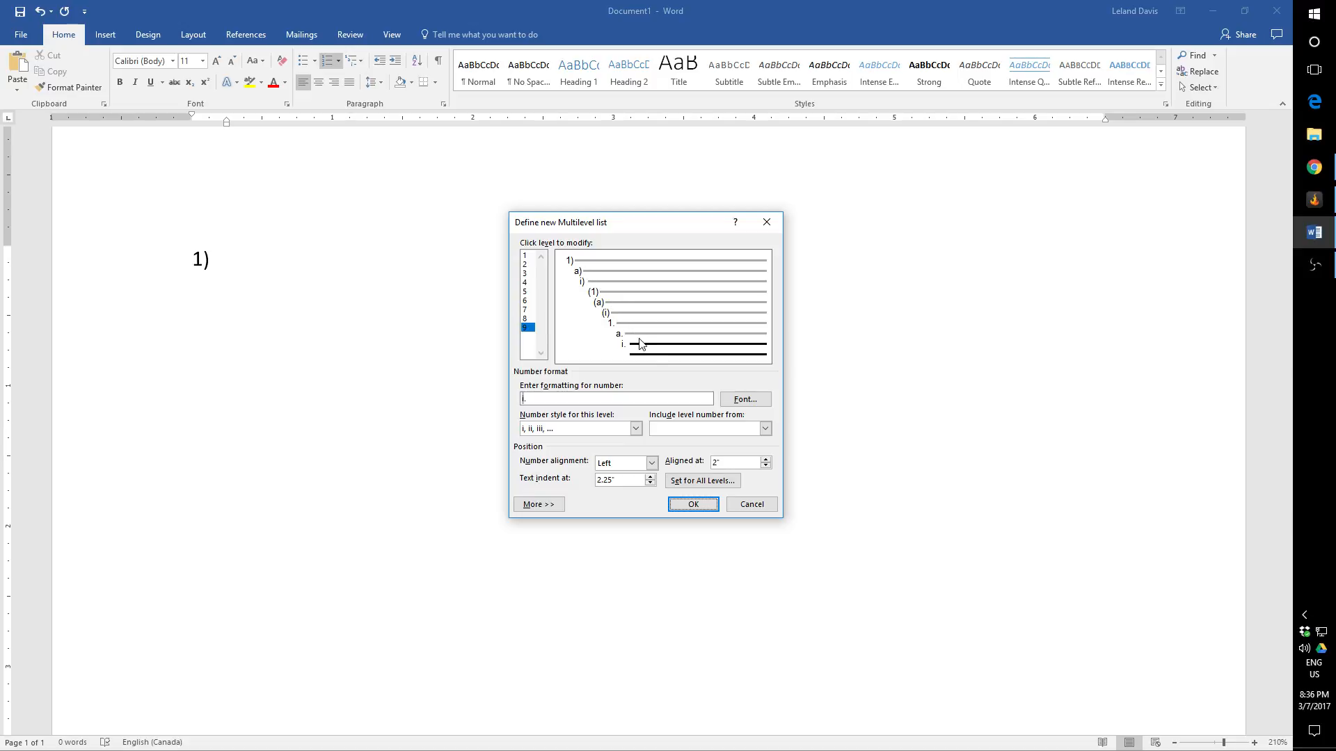
left_click(597, 261)
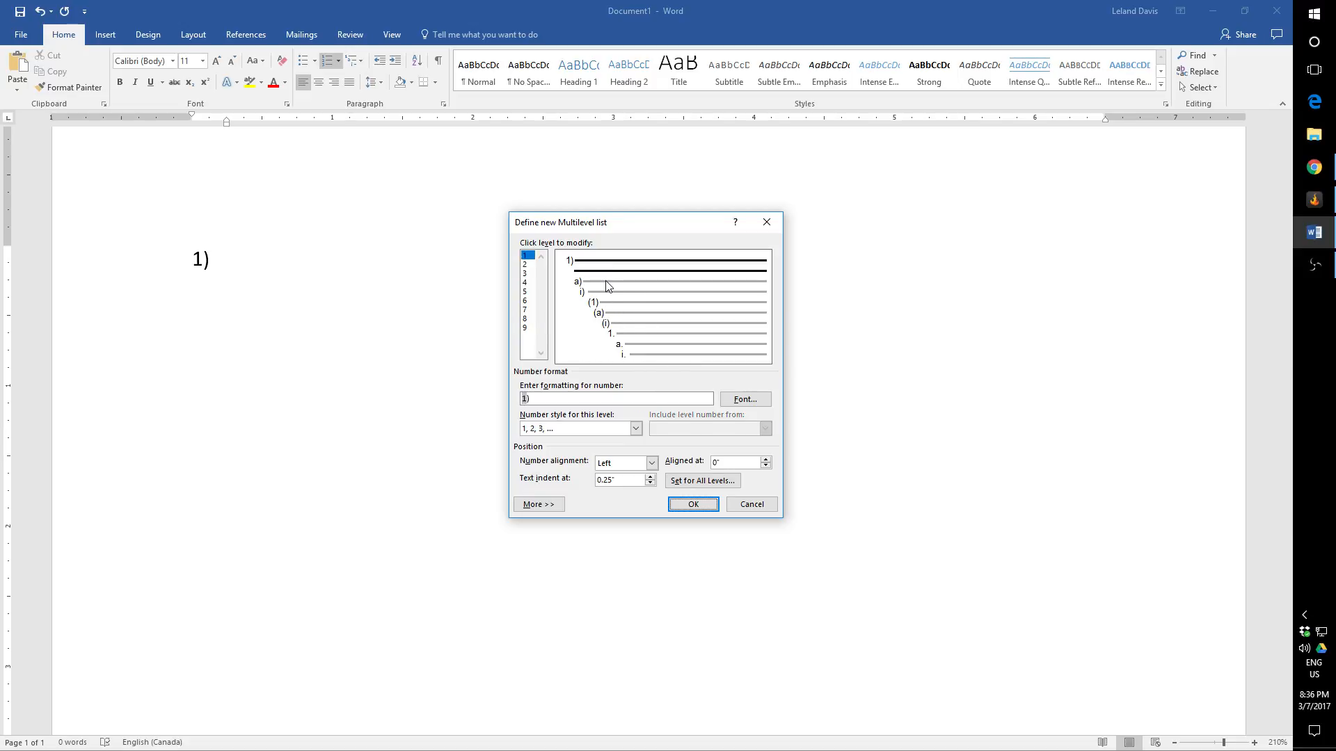
Step: Examine the number styles offered for level 2 of the new multilevel list and the settings of levels 1, 2, 4 and 5
left_click(605, 281)
left_click(604, 265)
left_click(537, 399)
left_click(590, 286)
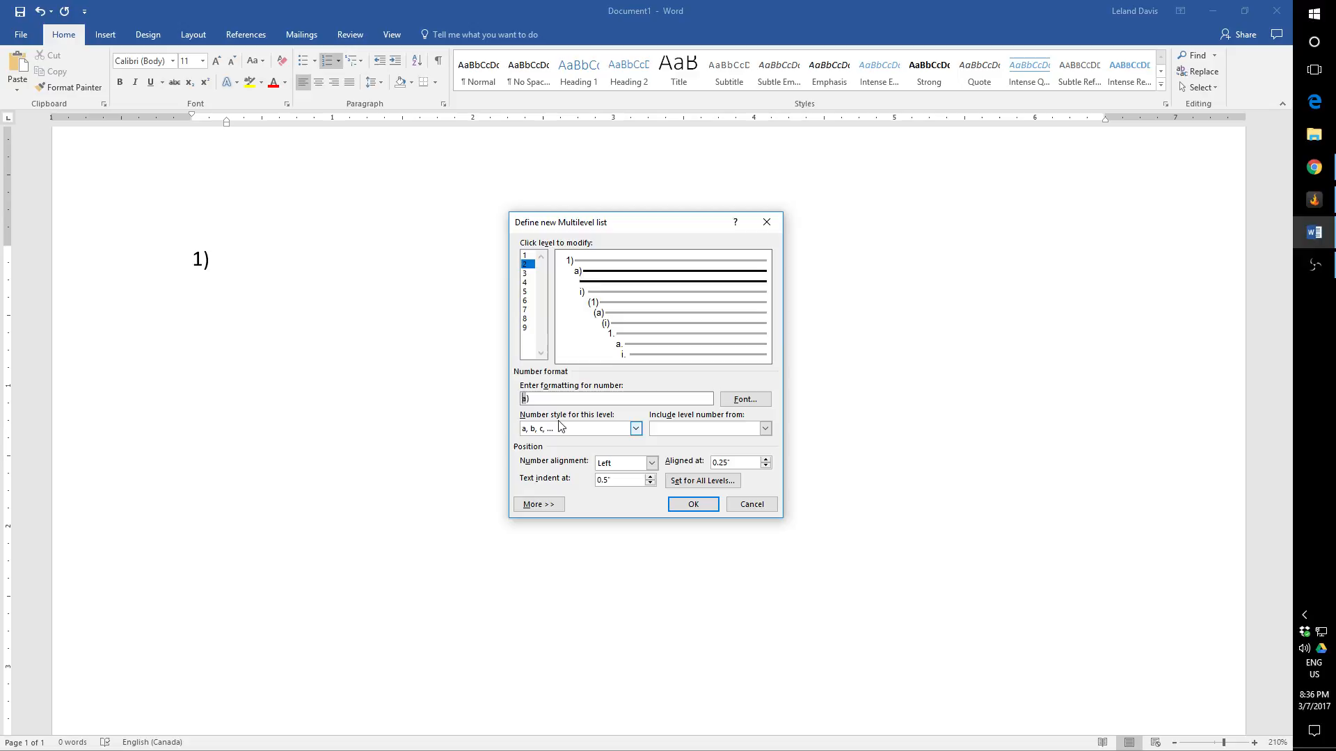
left_click(635, 428)
left_click(636, 485)
left_click(636, 485)
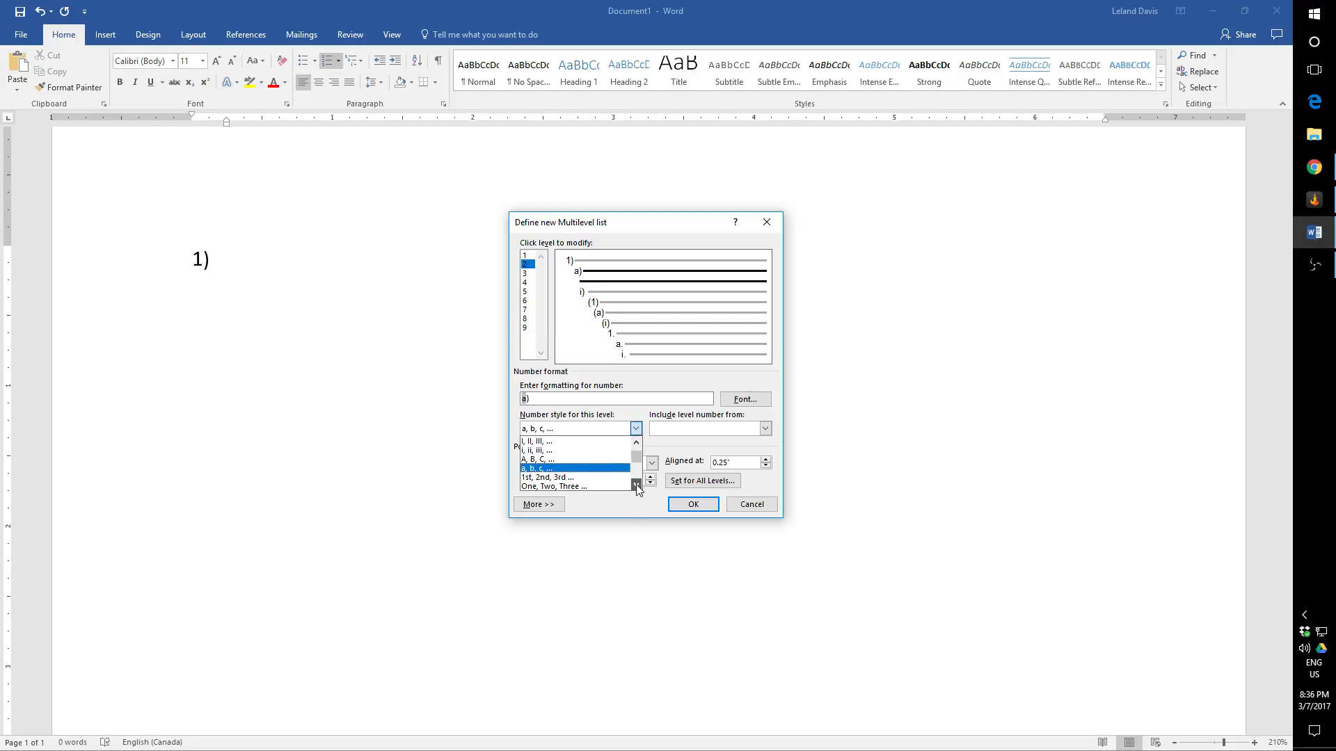
left_click(636, 485)
left_click(636, 485)
left_click(636, 485)
left_click(636, 485)
left_click(636, 485)
left_click(635, 485)
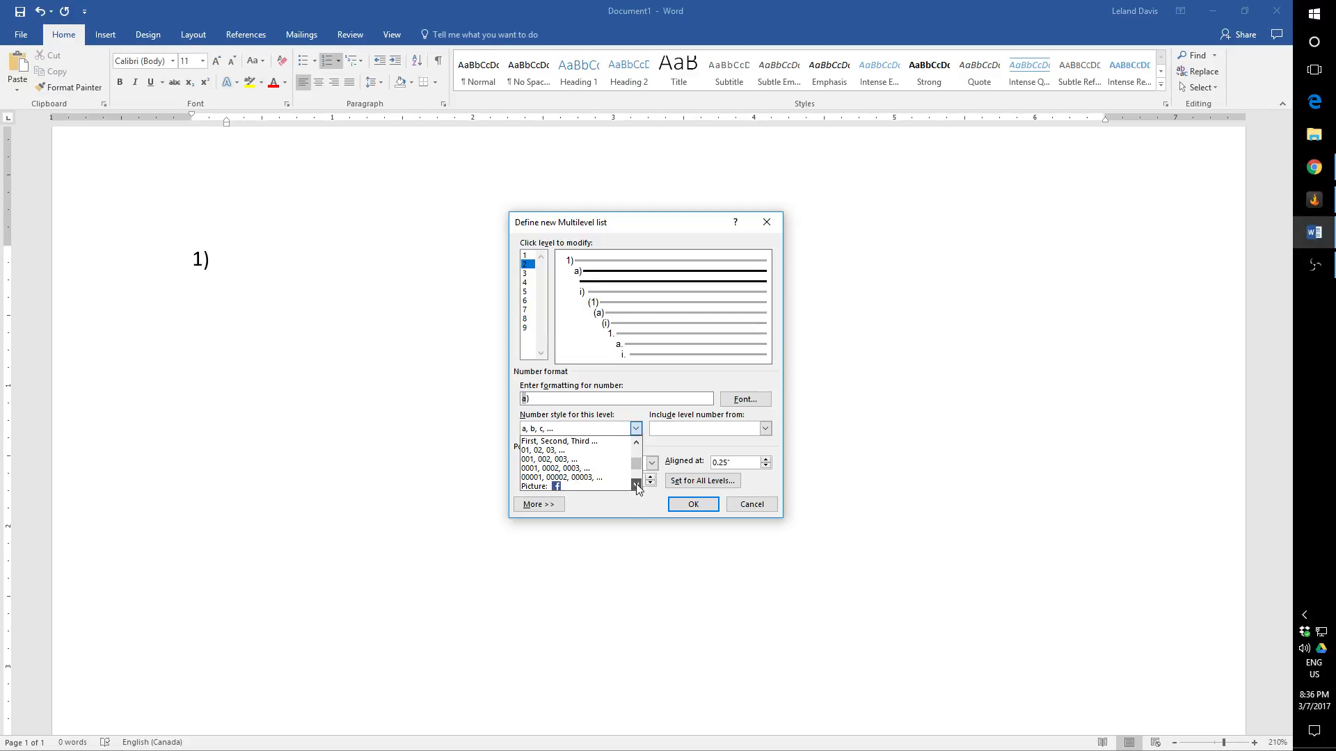
left_click(636, 485)
left_click(636, 485)
left_click(636, 485)
left_click(636, 484)
left_click(636, 485)
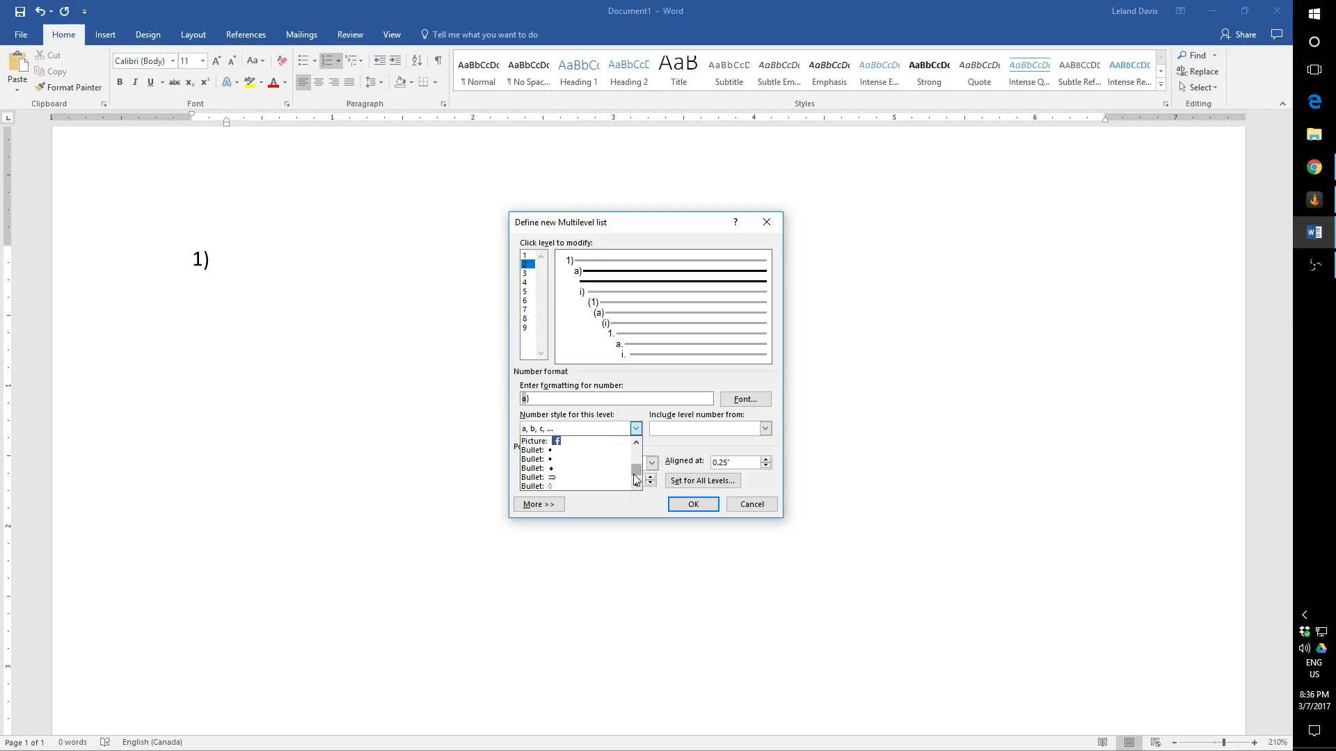
left_click(638, 484)
left_click(639, 485)
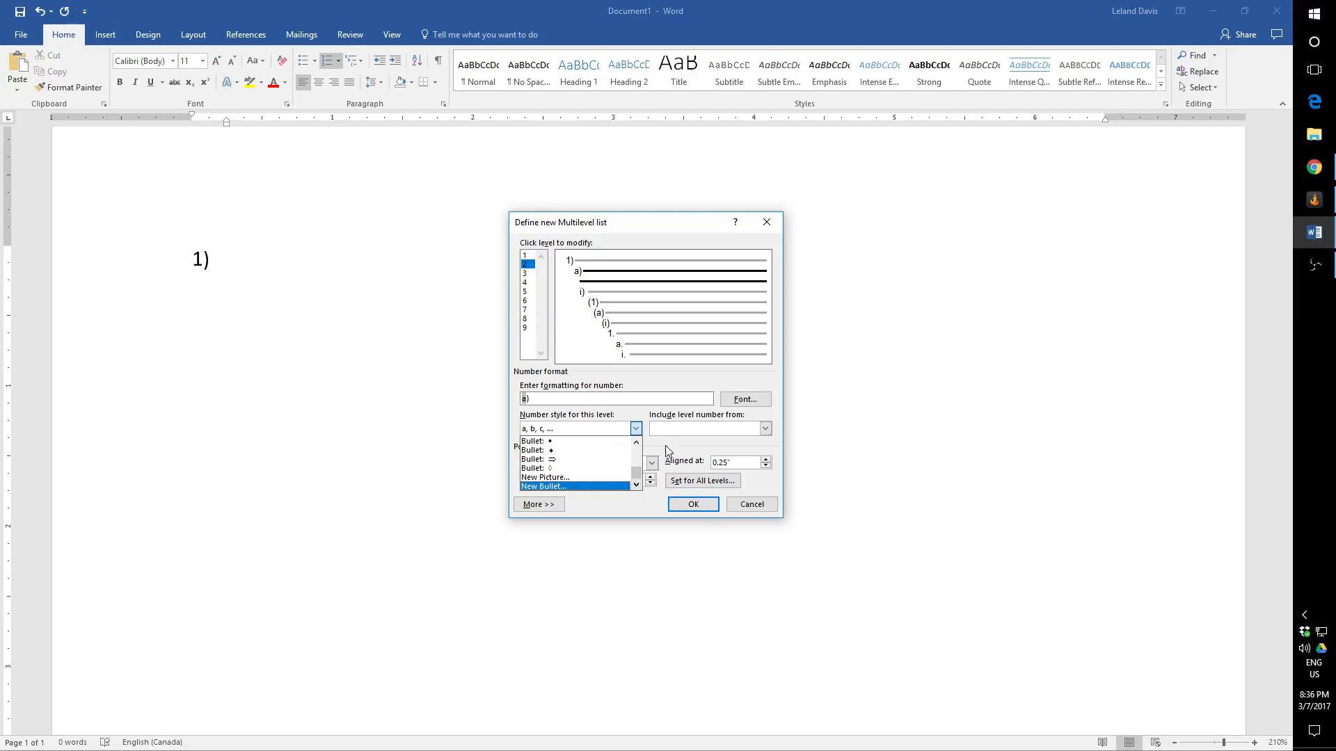
left_click(528, 256)
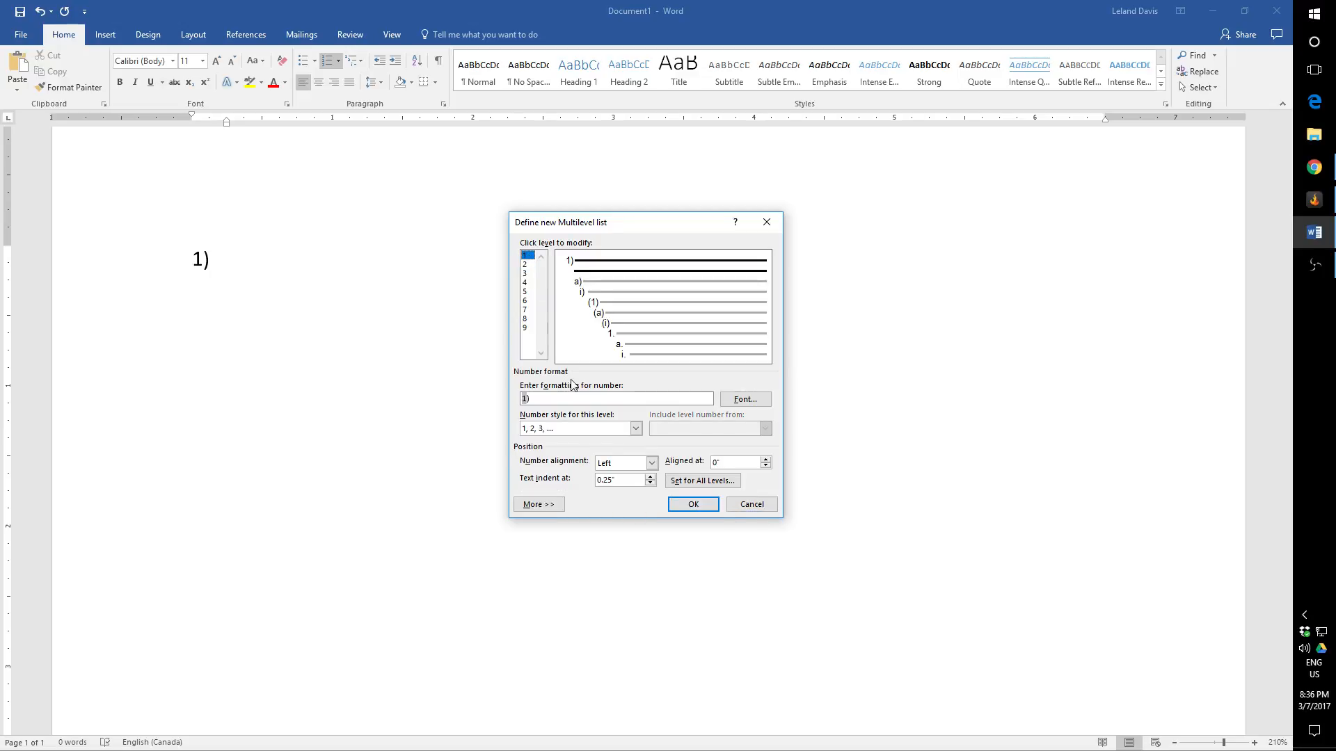
left_click(525, 265)
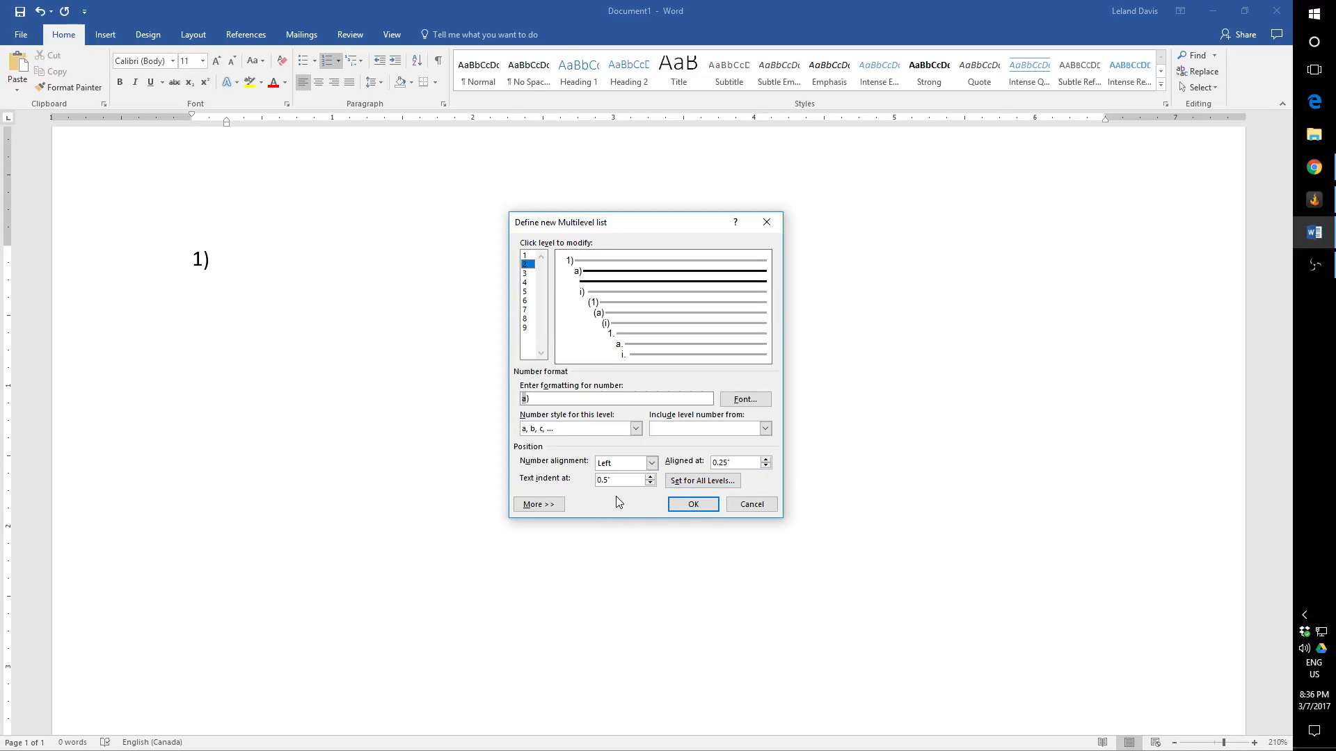
left_click(524, 282)
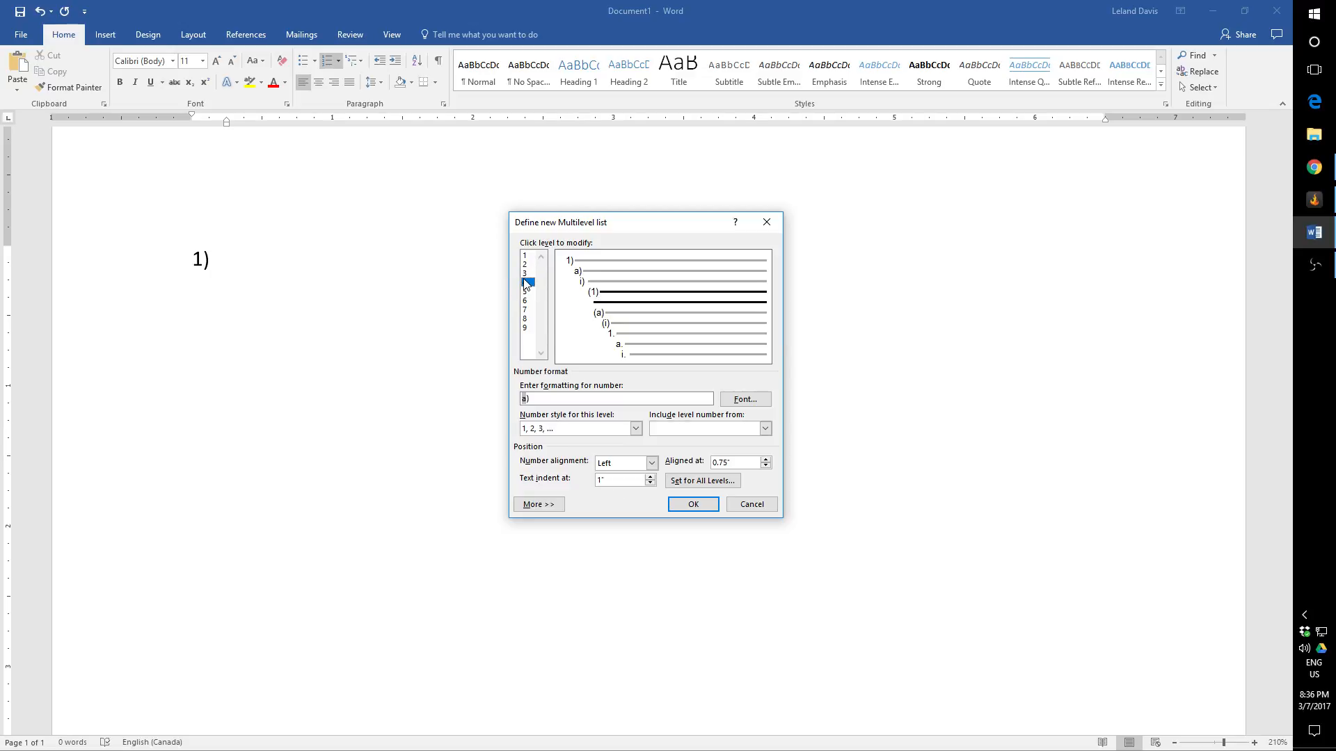
left_click(524, 292)
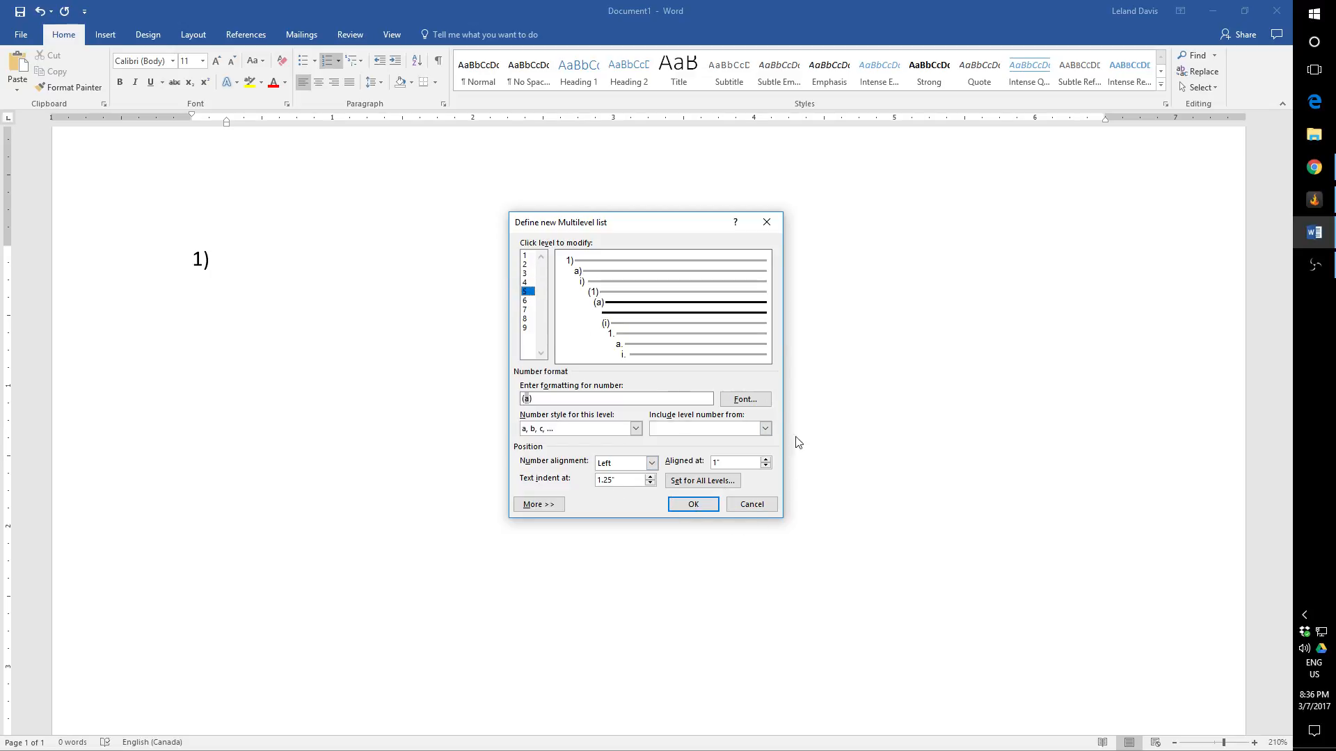
Step: Discard the new multilevel list definition, and remove the "1)" numbering from the empty line
left_click(773, 511)
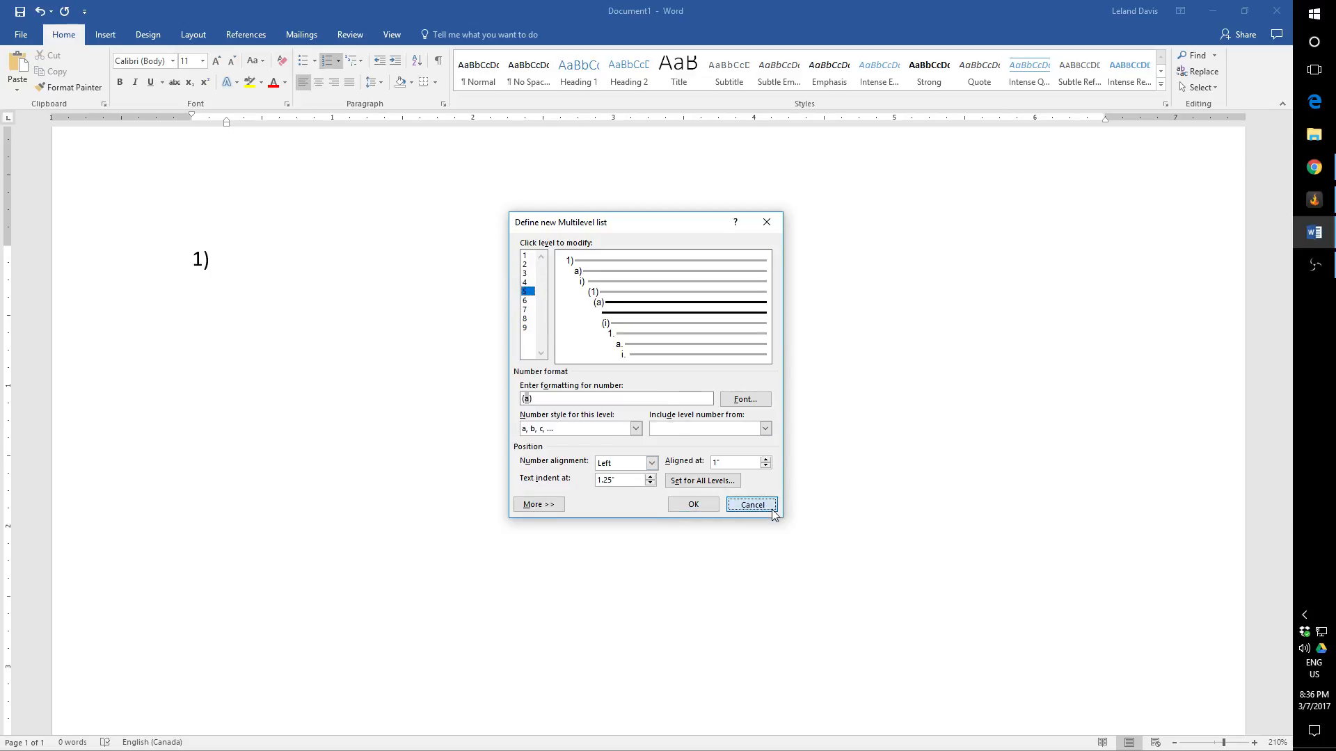
double_click(231, 271)
key("BackSpace")
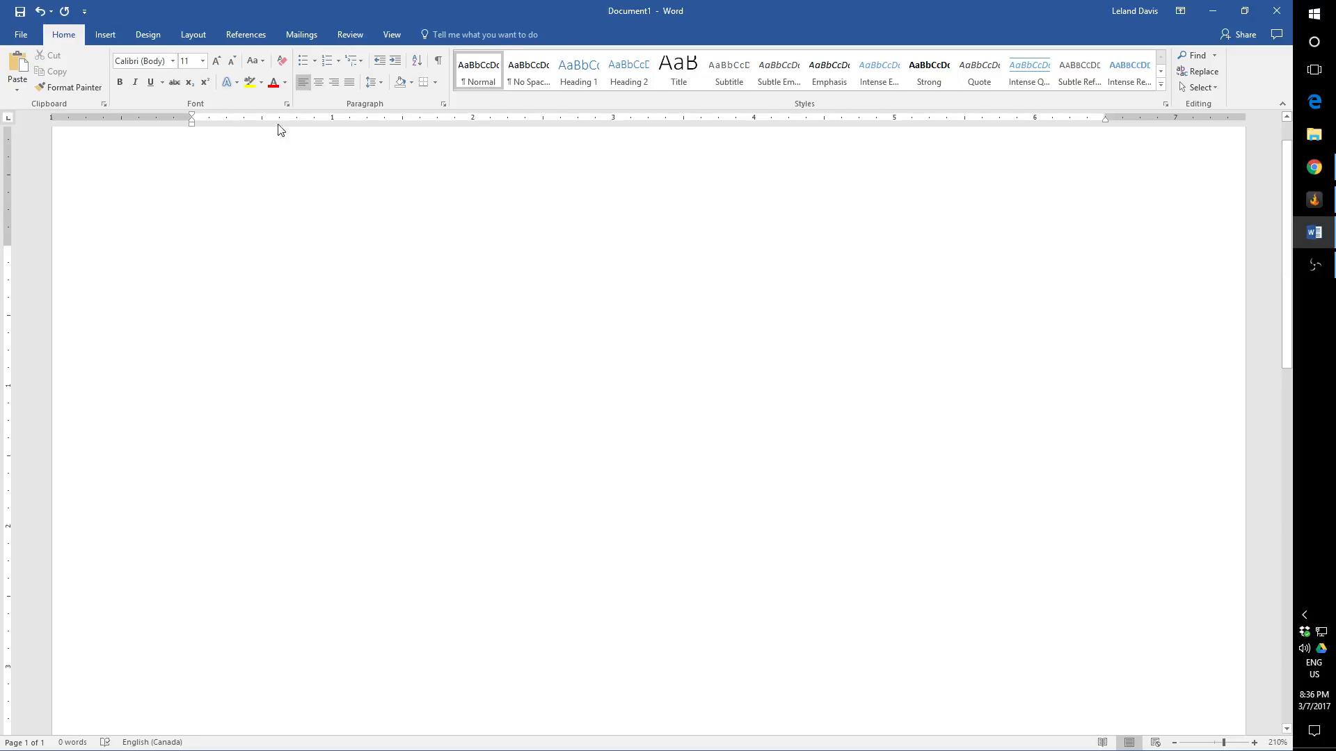
Step: Start a bulleted list with the check mark bullet from the library, and enter "Item 1" as its first entry
left_click(339, 65)
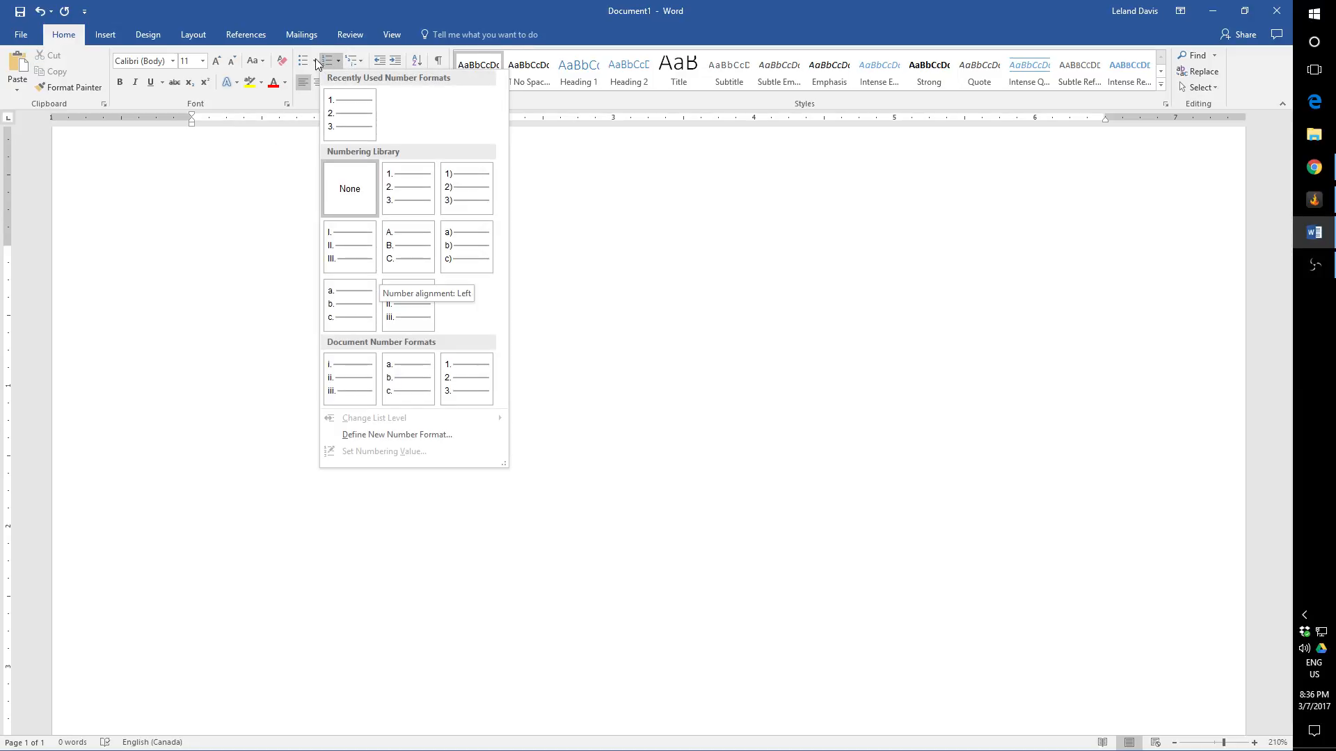
left_click(311, 63)
left_click(312, 62)
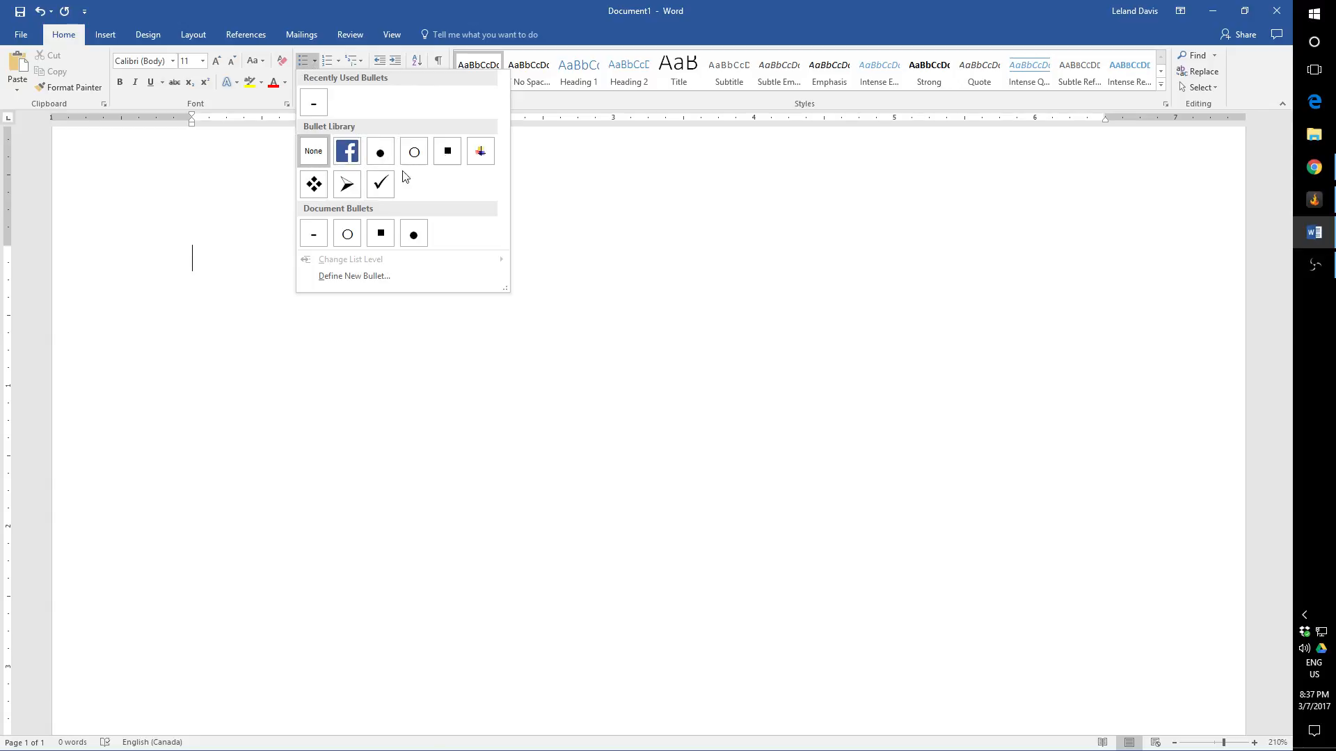
left_click(380, 183)
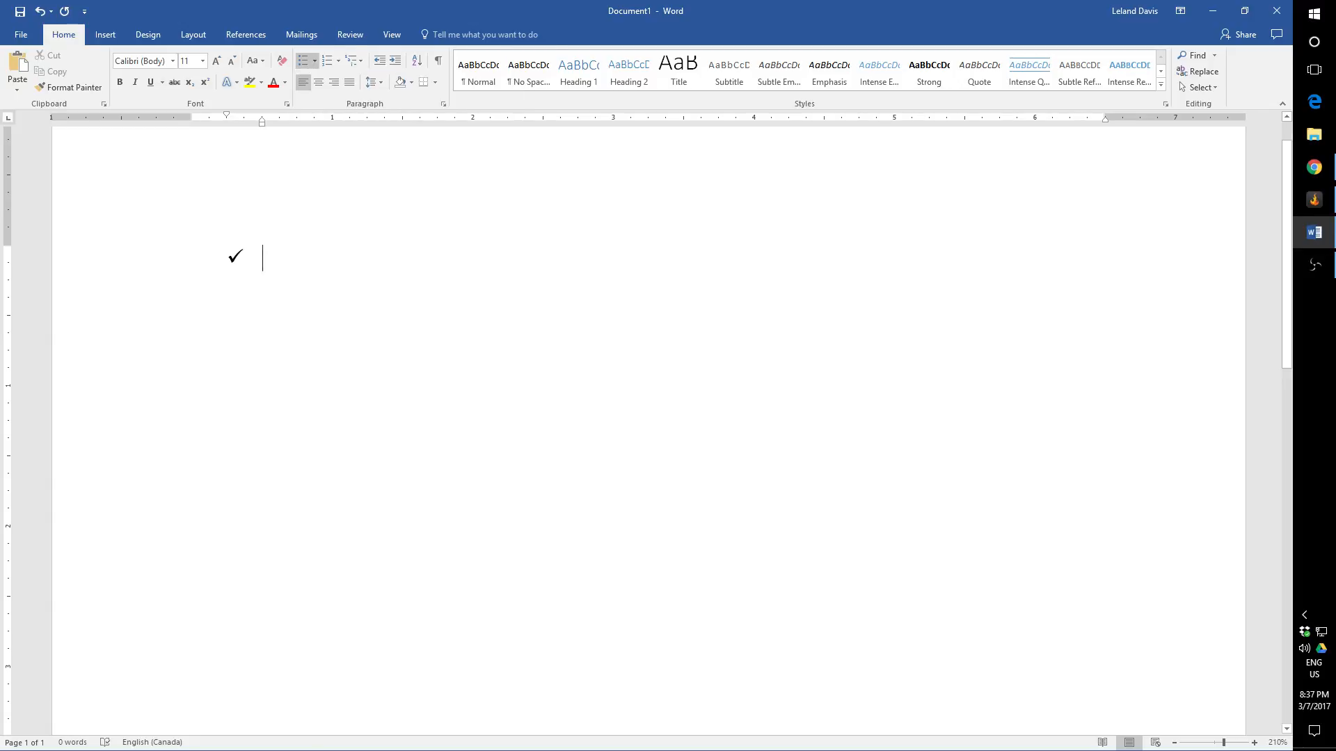
type("Item 1")
key("shift+Return")
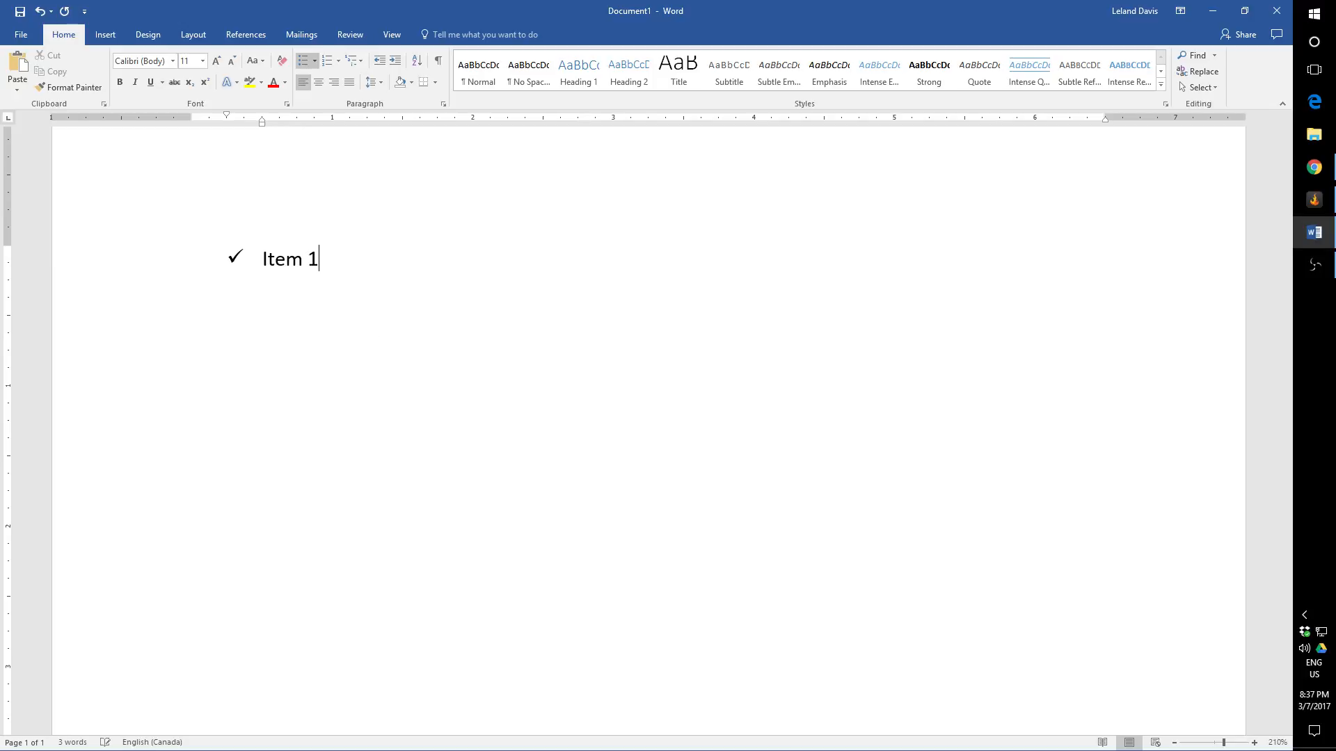
Step: Add an empty sub-level bullet below "Item 1", and delete the whole list
key("Return")
key("Tab")
key("ctrl+shift+Up")
key("BackSpace")
key("BackSpace")
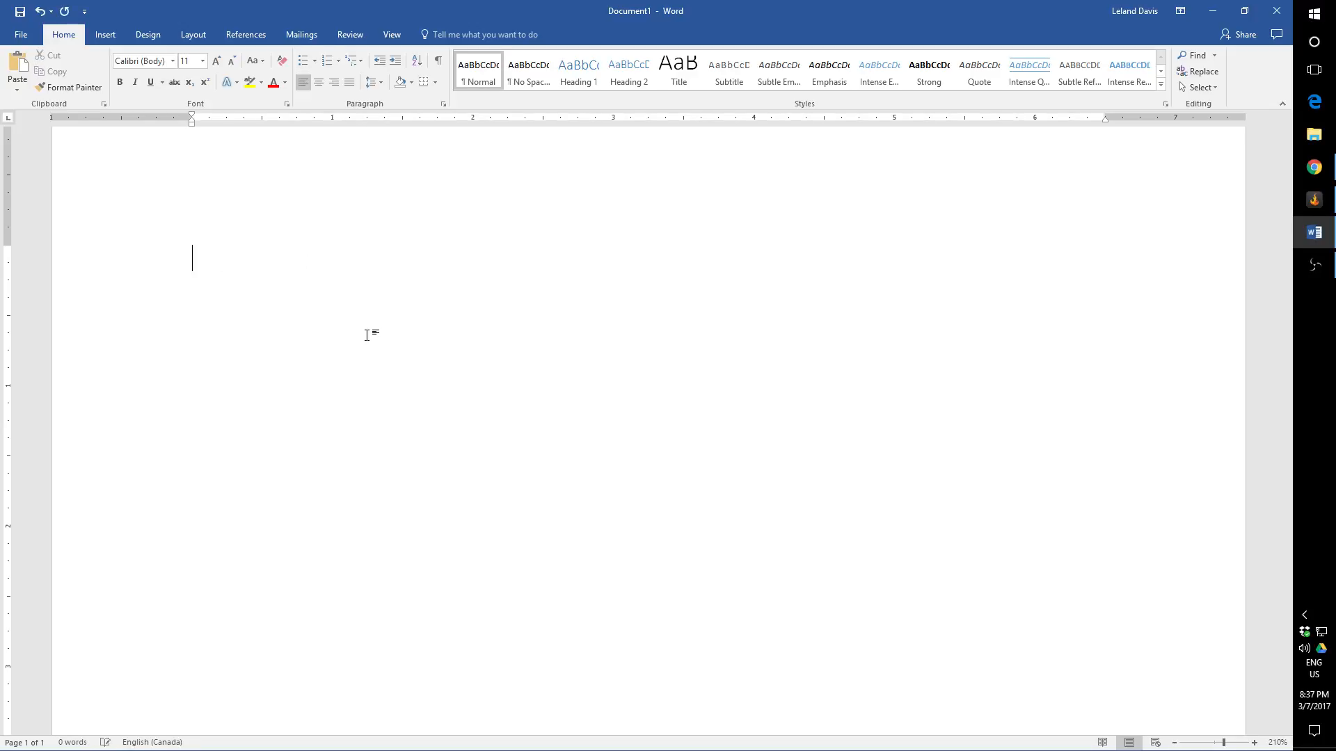
Step: Open the definition of a new bullet, browse the Wingdings symbols, and select the right-pointing hand with character code 70
left_click(314, 63)
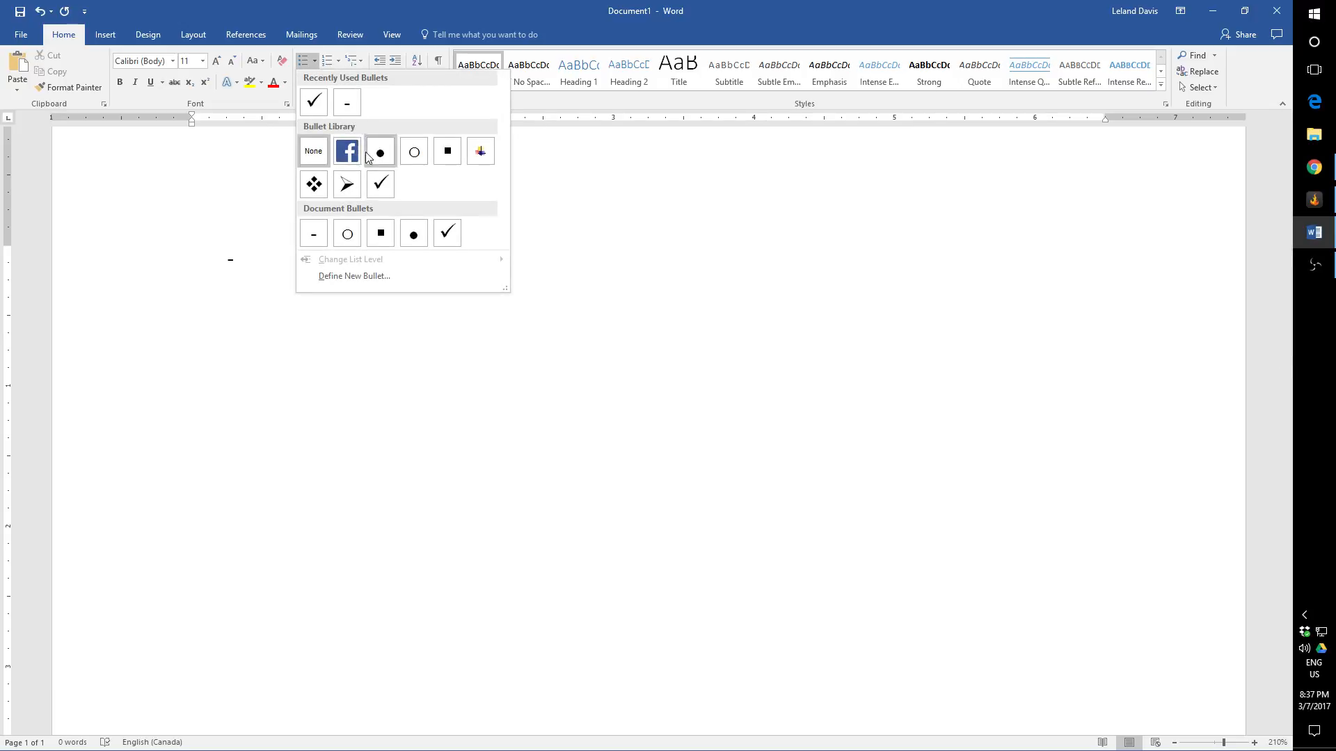
left_click(374, 277)
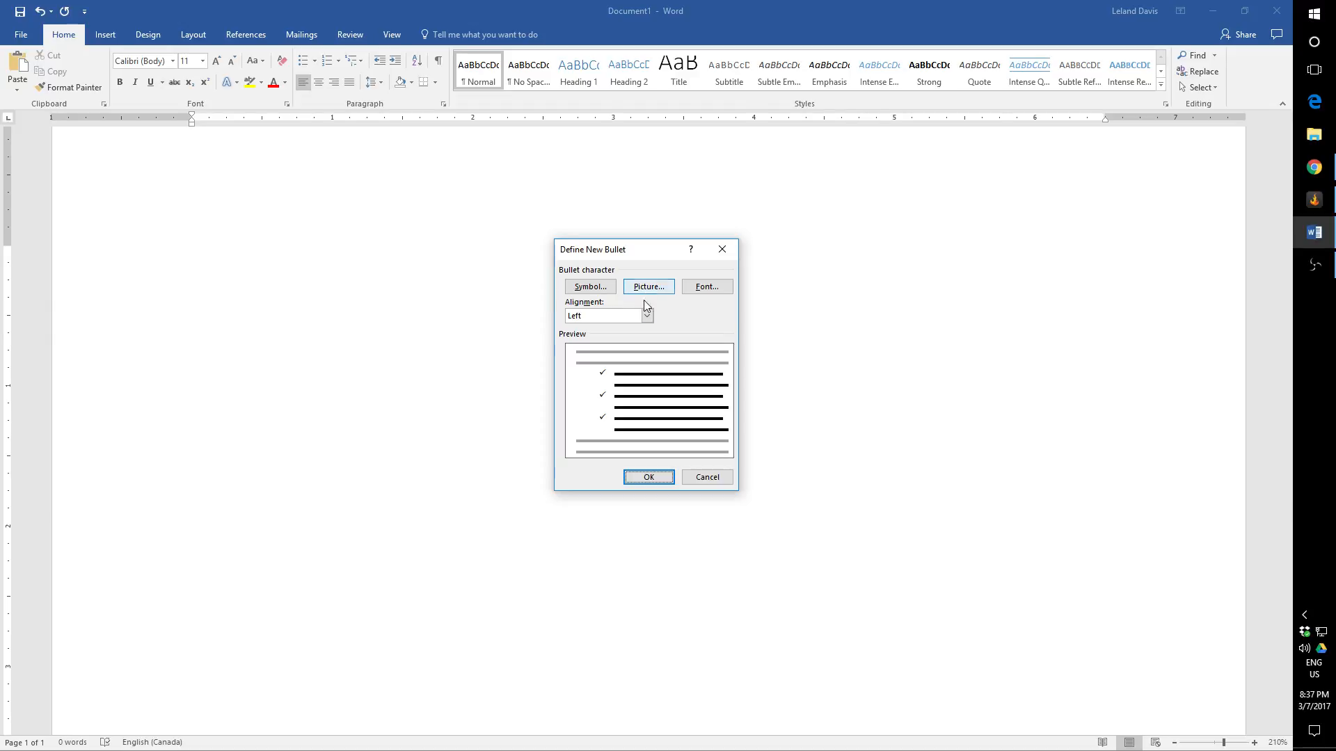
left_click(604, 295)
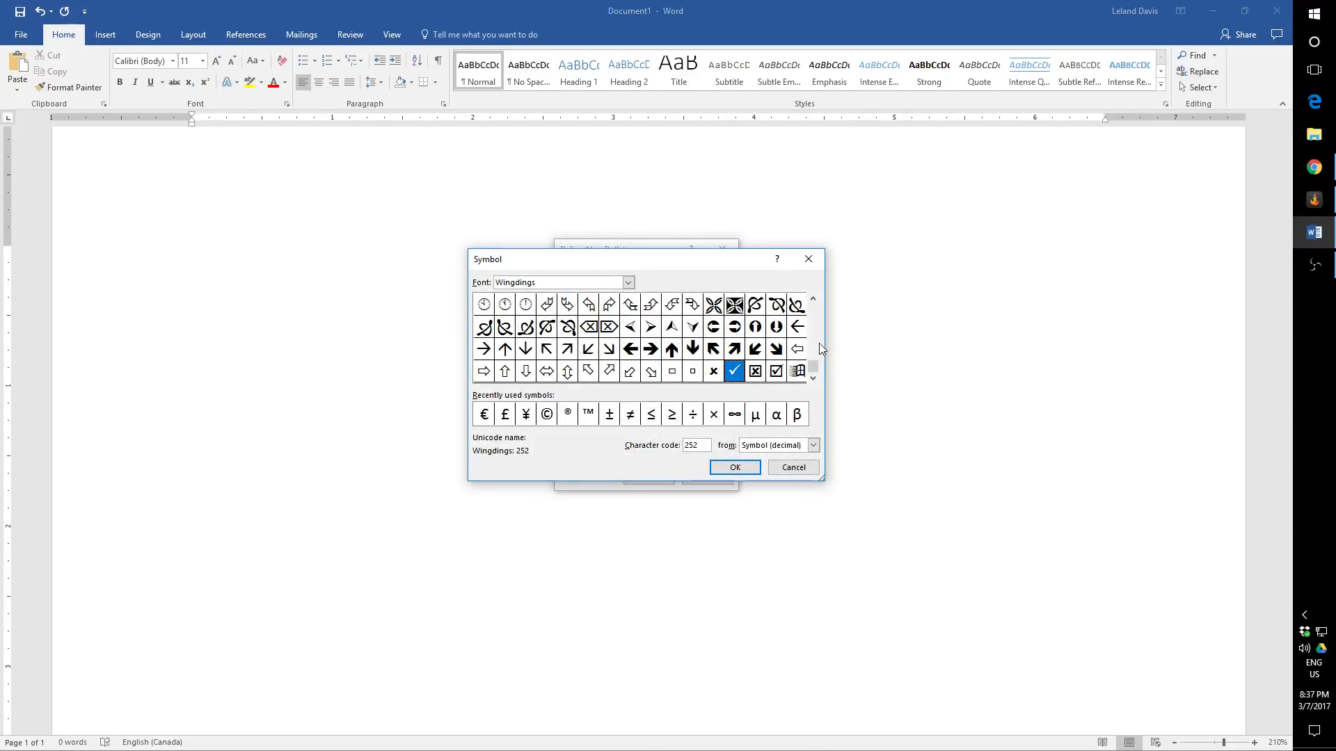
left_click(813, 300)
left_click(813, 301)
left_click(814, 301)
left_click(813, 300)
left_click(814, 301)
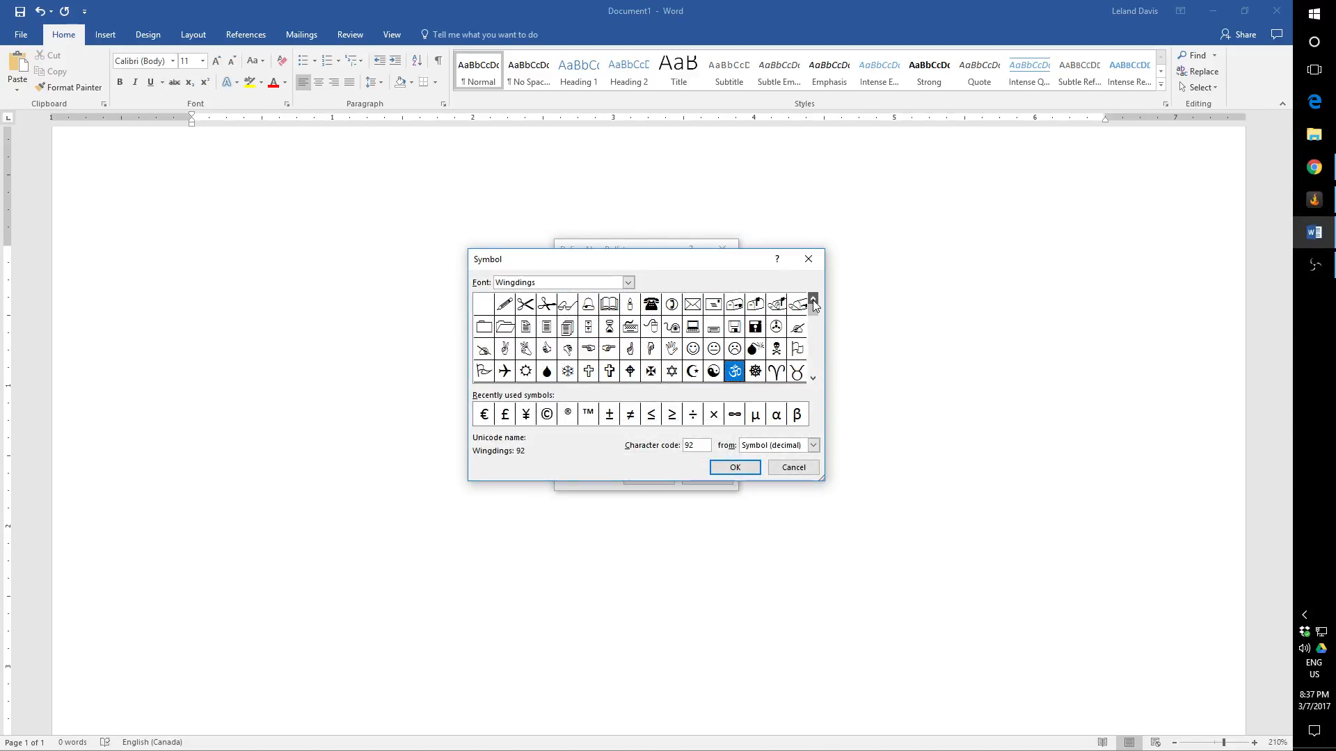
left_click(813, 376)
left_click(812, 376)
left_click(813, 377)
left_click(813, 377)
left_click(813, 376)
left_click(813, 377)
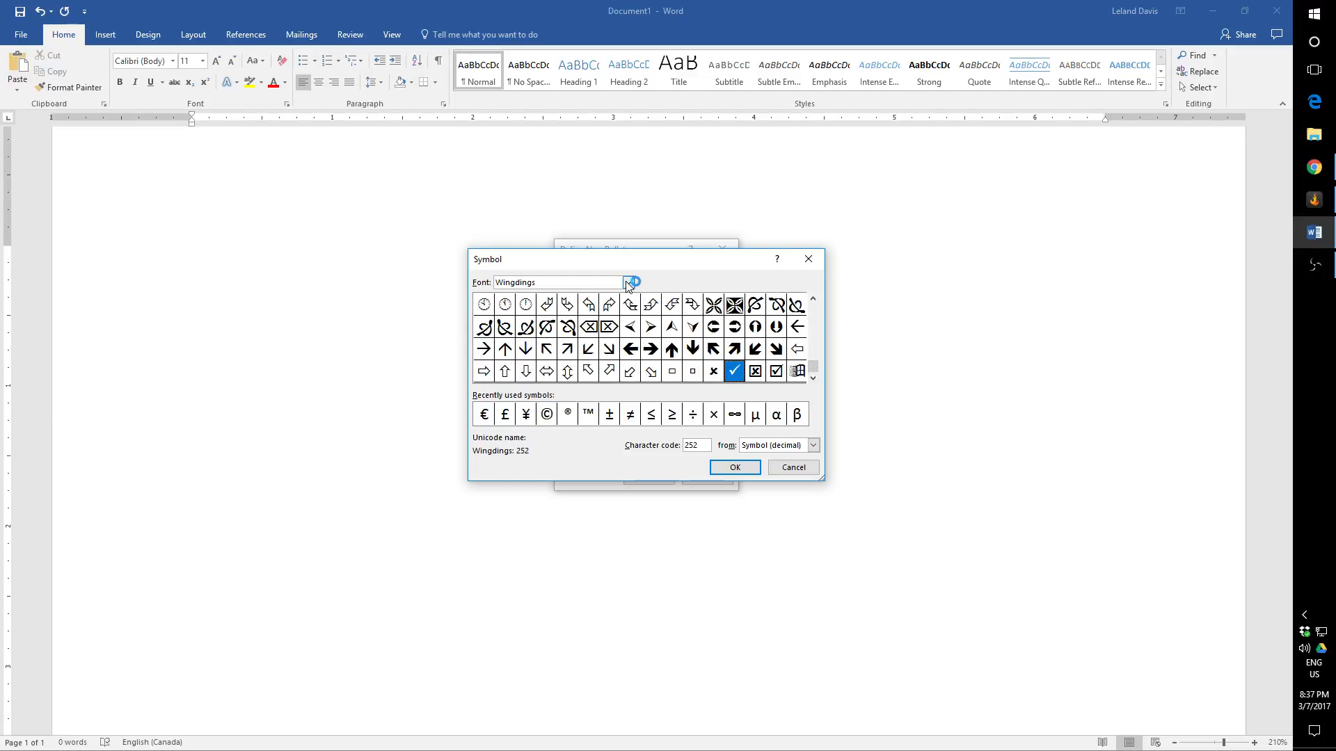
left_click(812, 300)
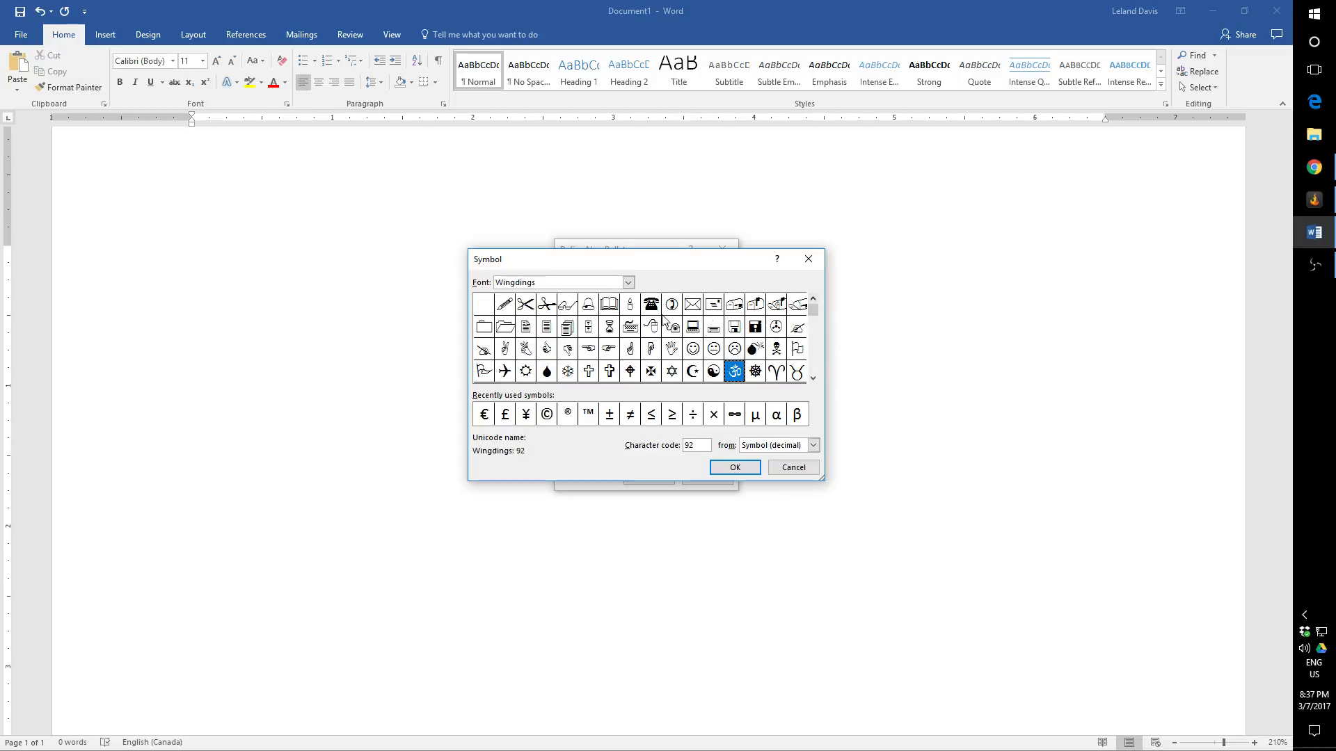
left_click(609, 351)
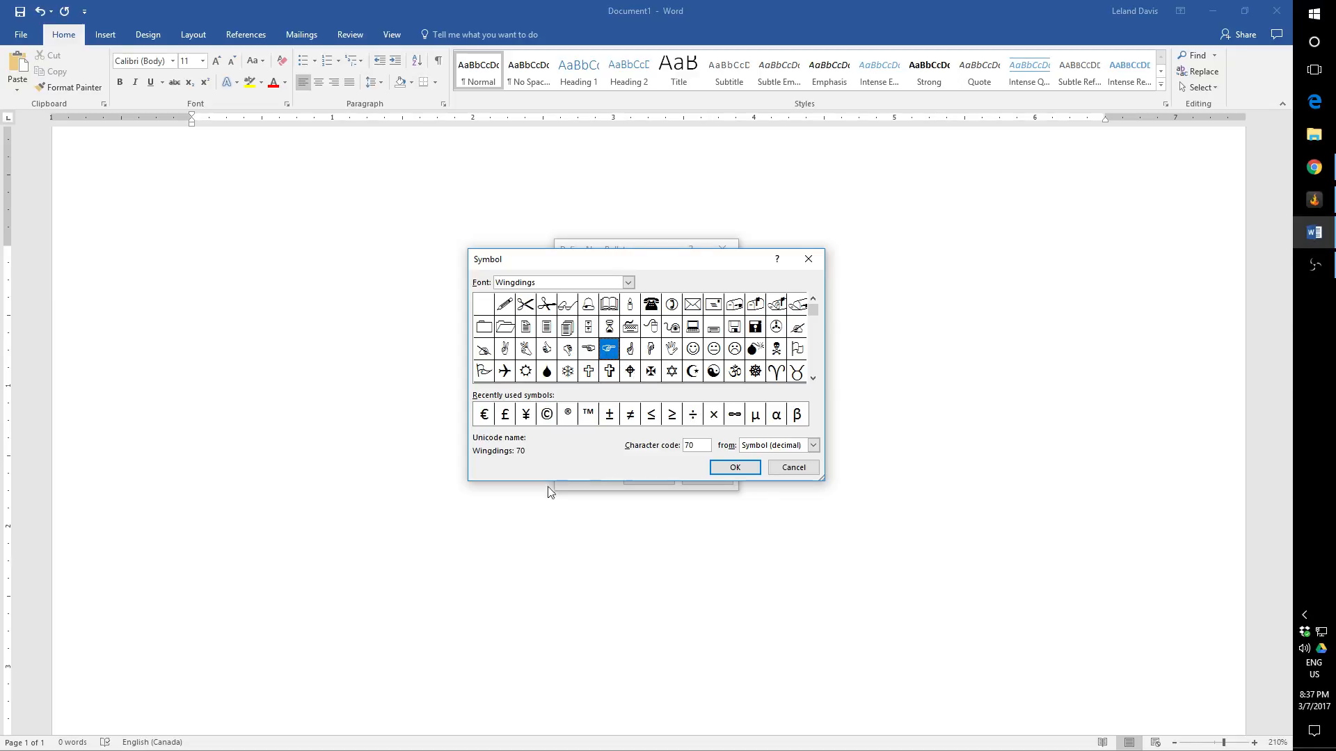
Step: Browse the symbols of the Wide Latin, Wingdings 2 and Kozuka Mincho Pr6N B fonts, and cancel the new bullet definition
left_click(628, 282)
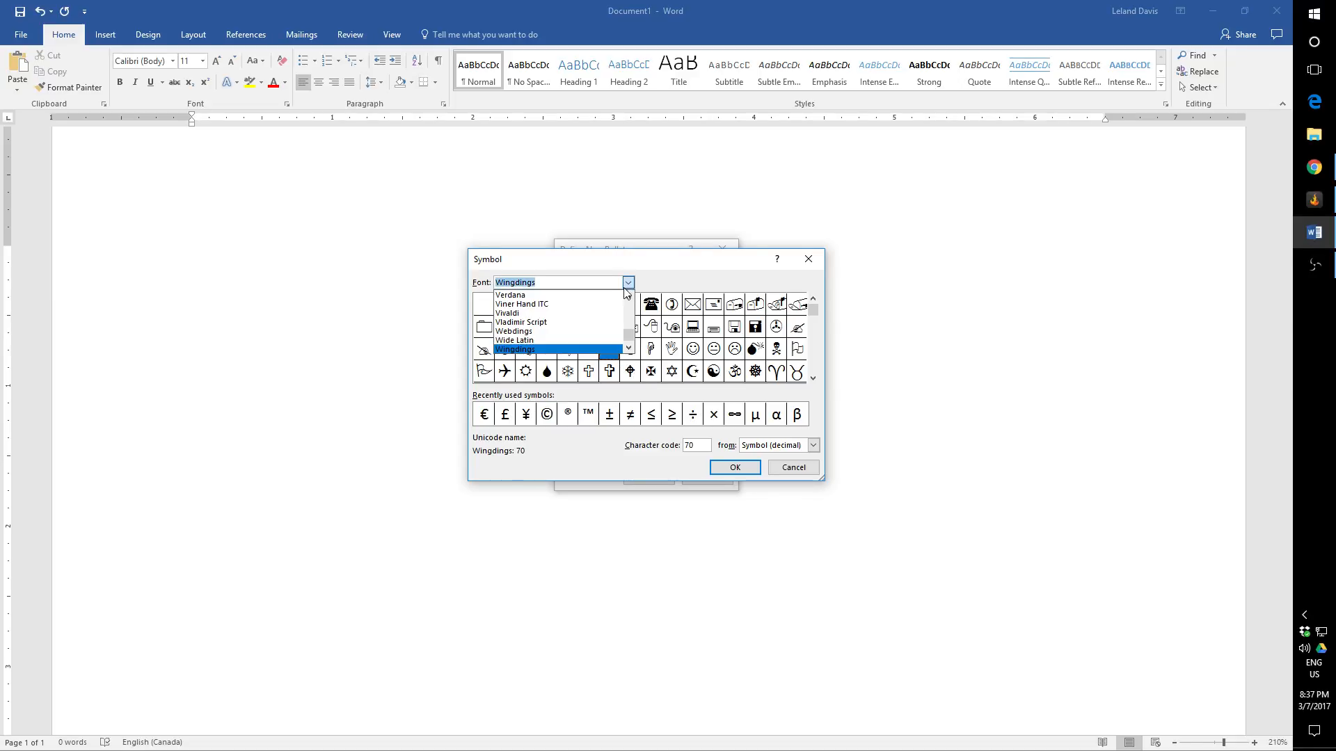
left_click(515, 340)
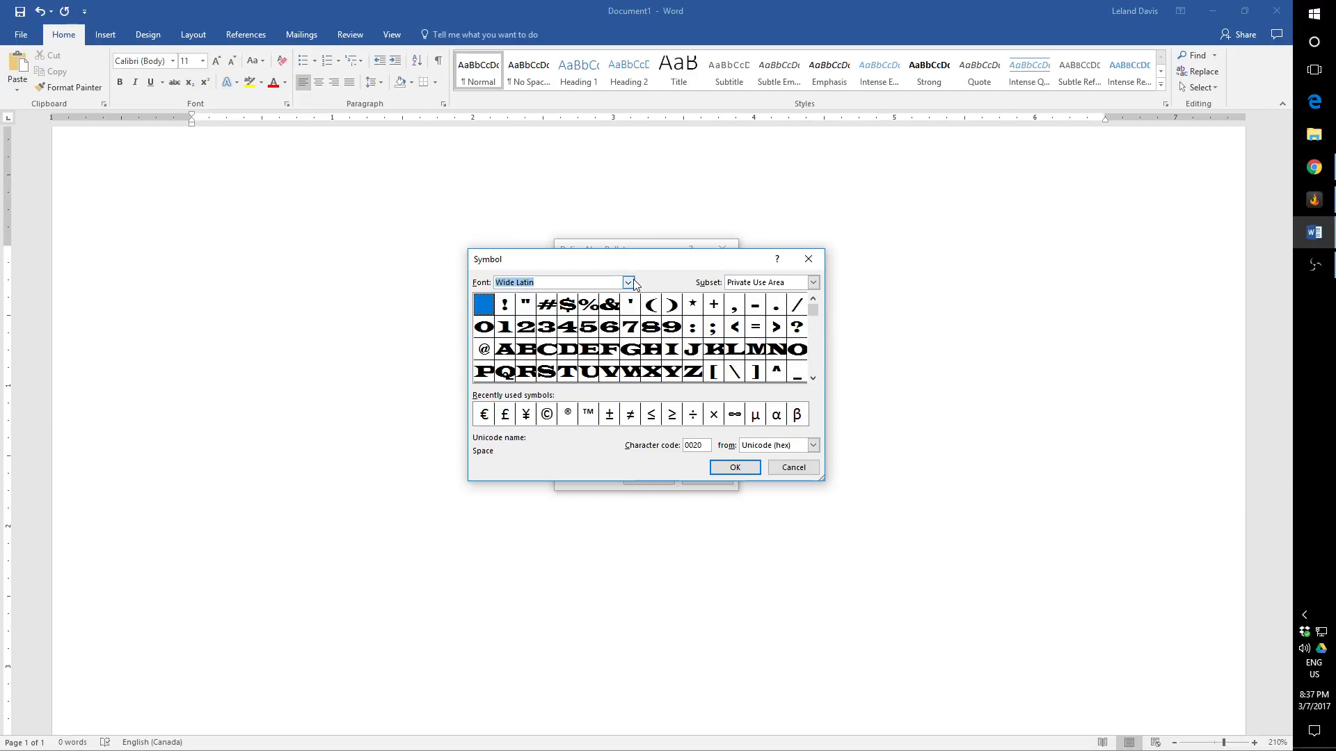
left_click(813, 378)
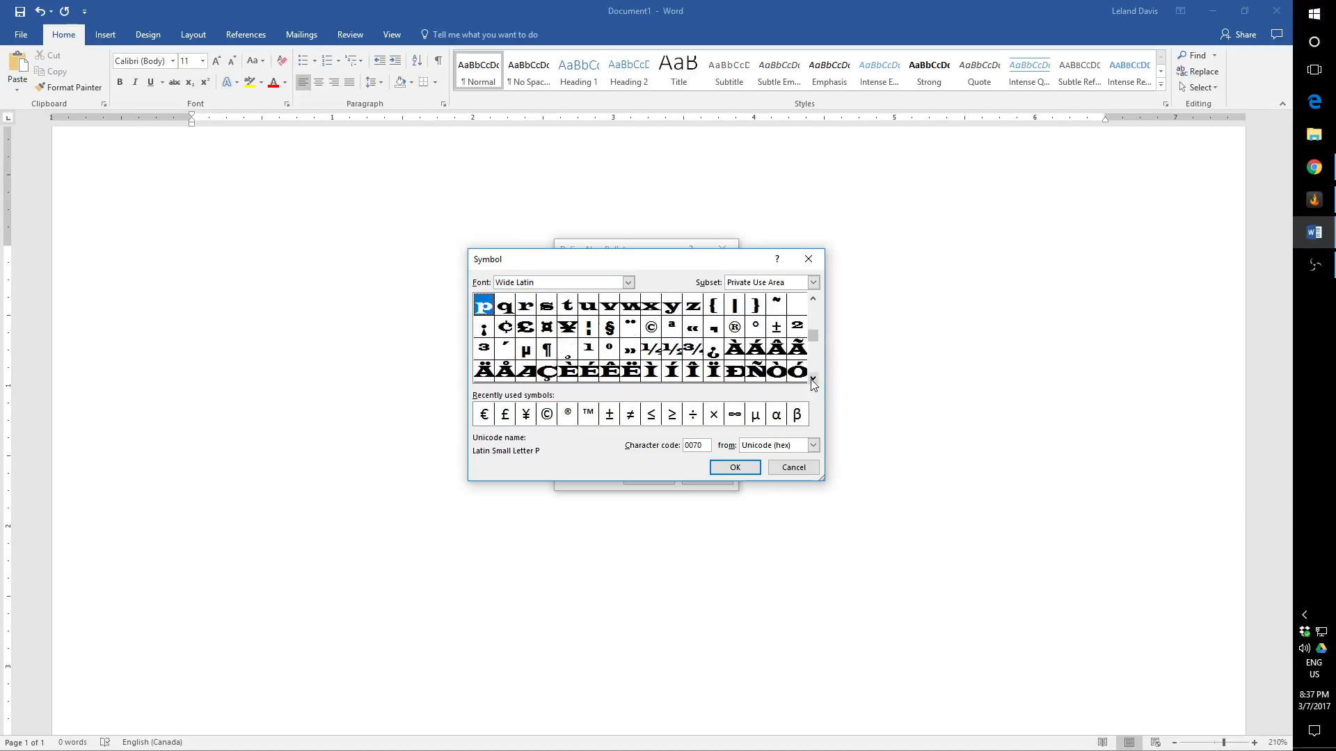
left_click(813, 380)
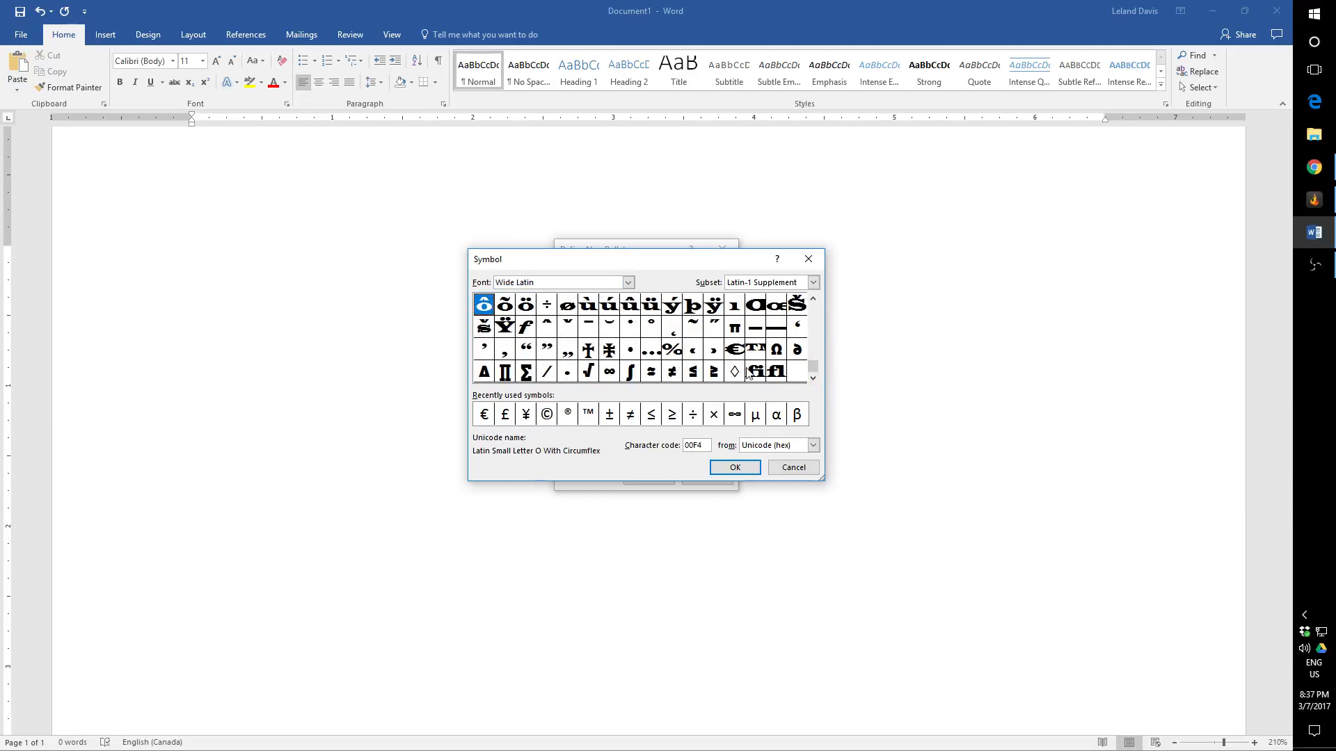
left_click(629, 282)
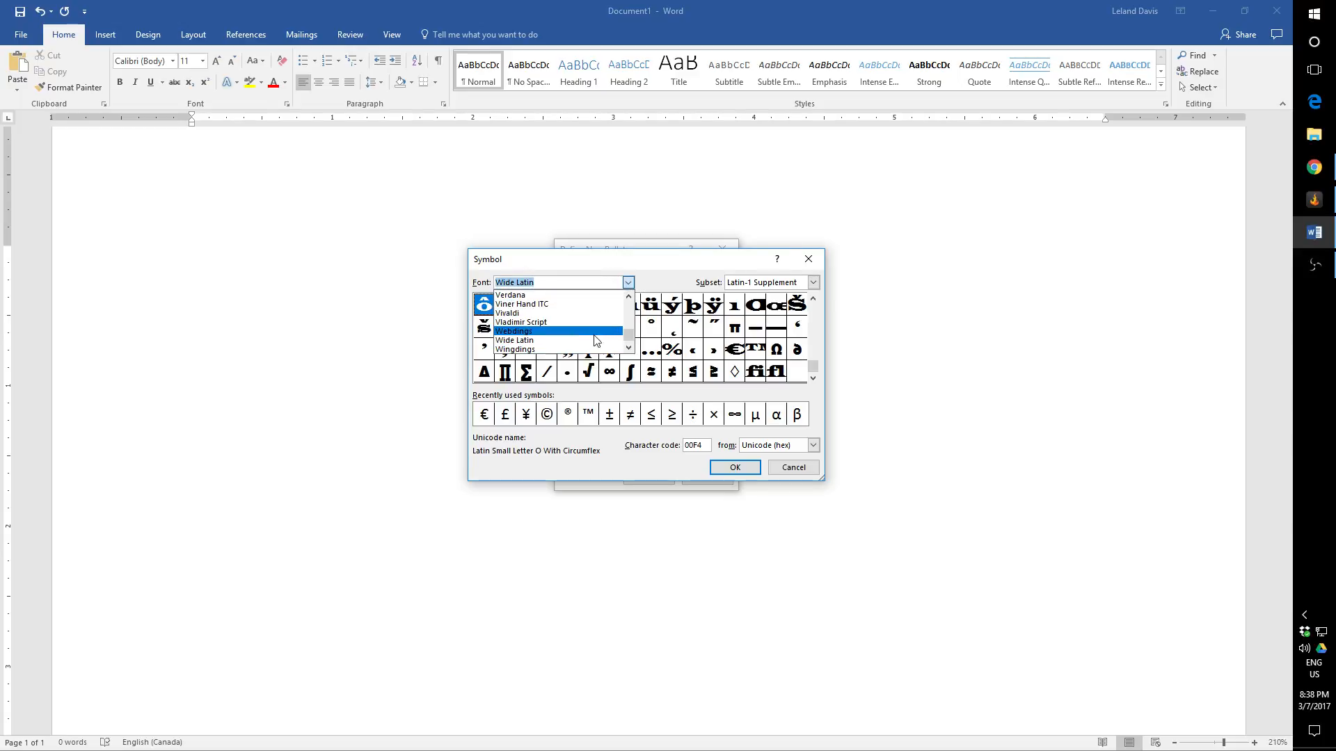
left_click(628, 347)
left_click(628, 350)
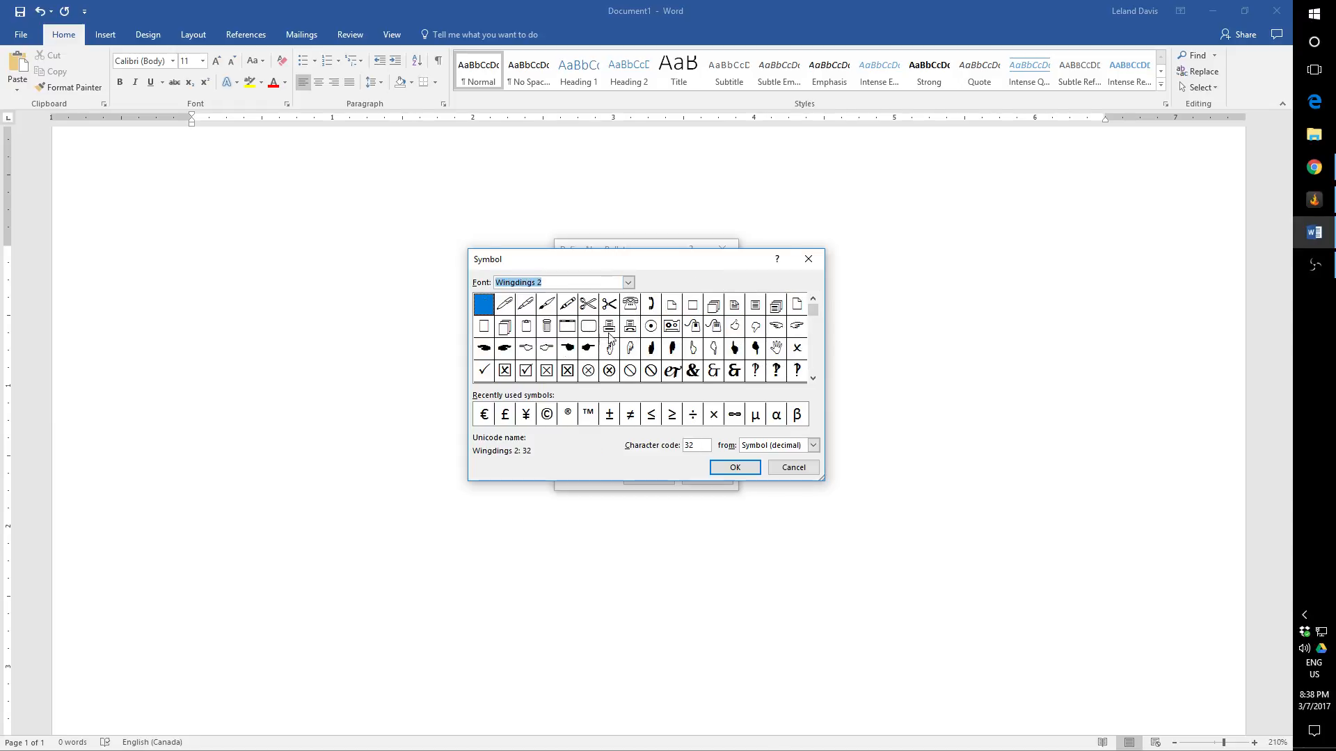
left_click(609, 340)
left_click(628, 283)
scroll(584, 317, "up", 10)
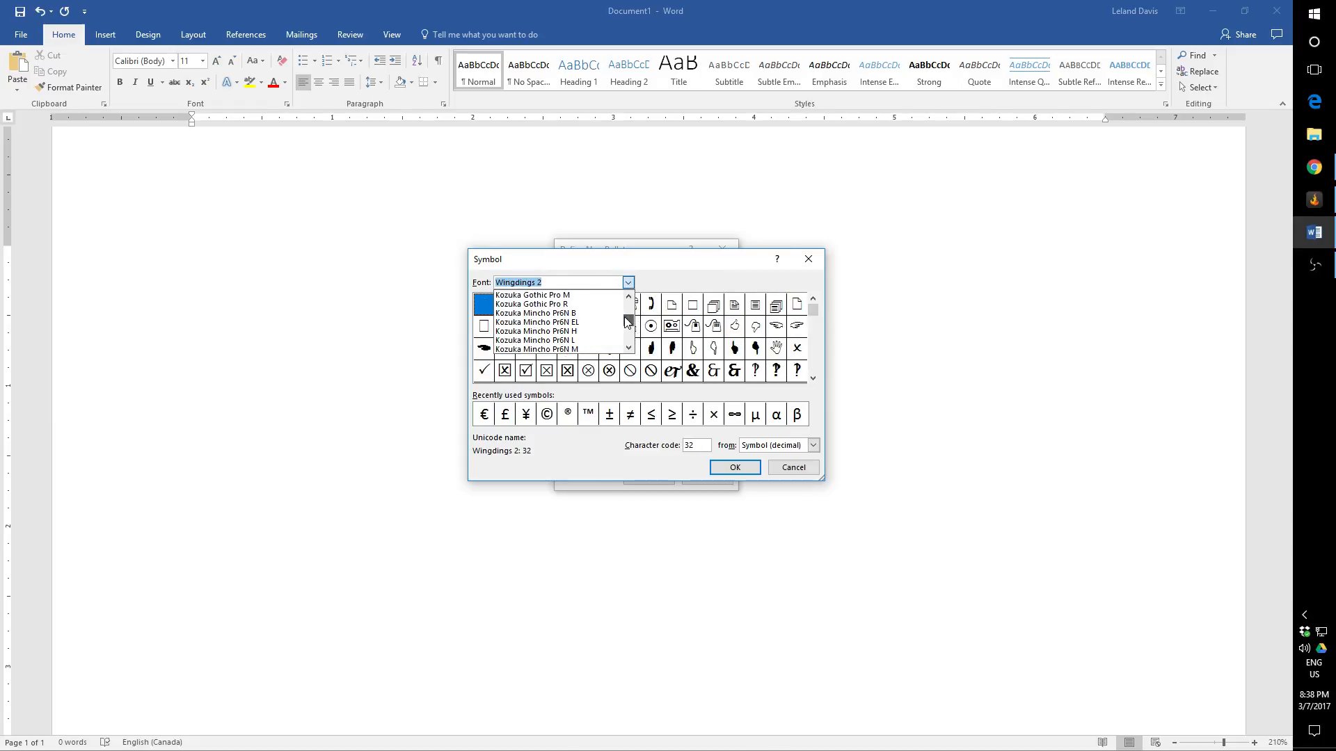
left_click(584, 315)
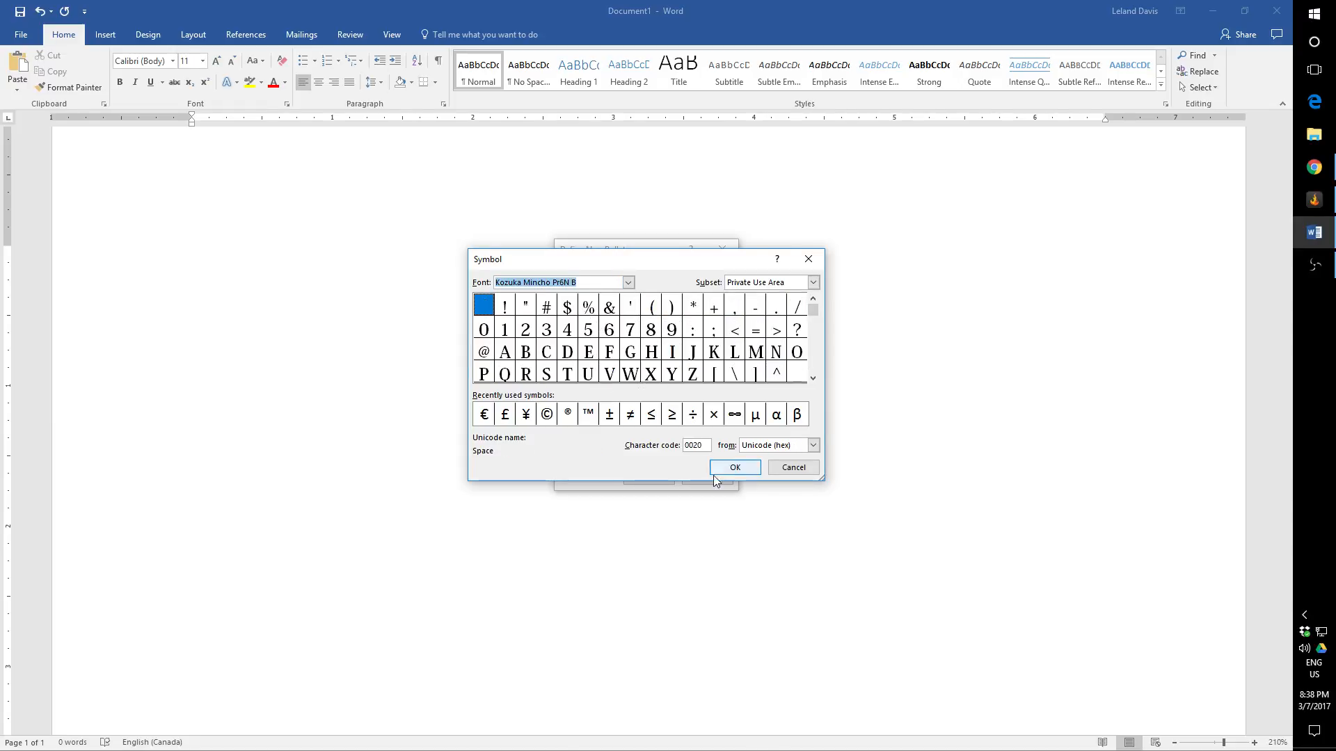
left_click(791, 472)
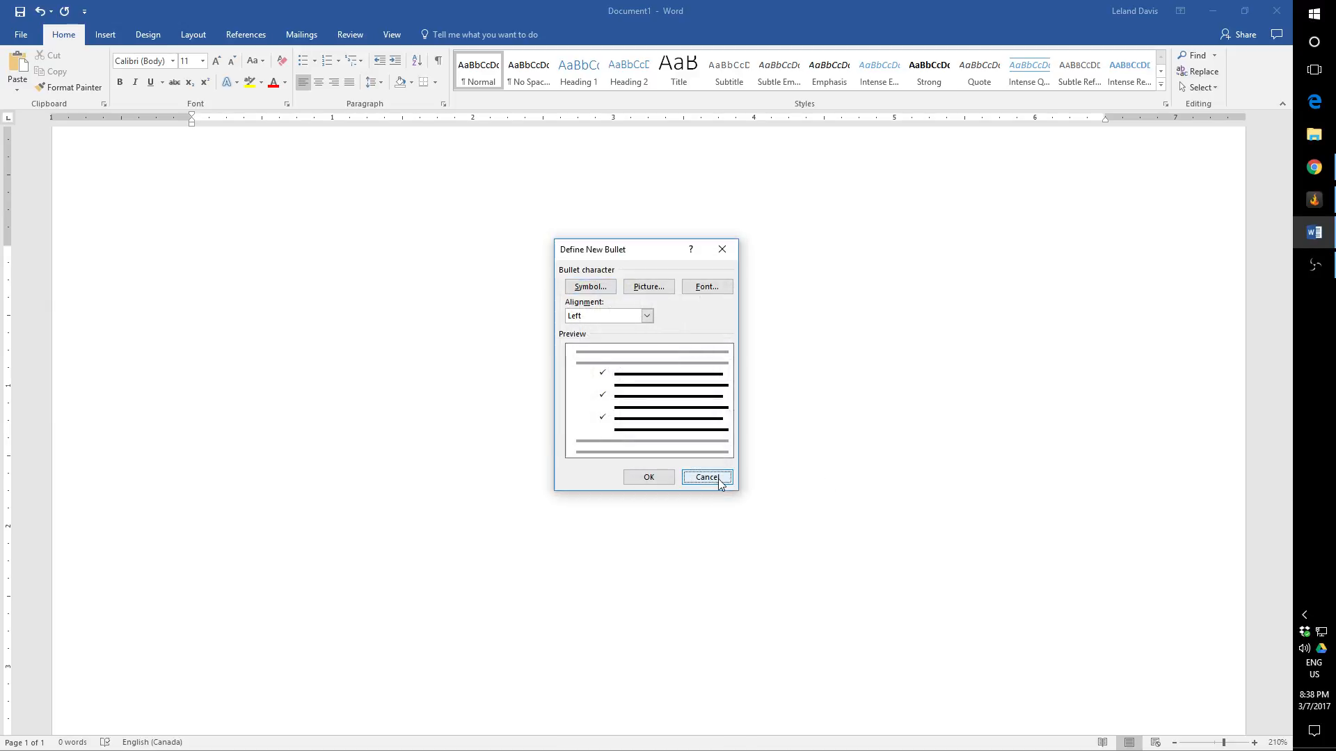
left_click(717, 479)
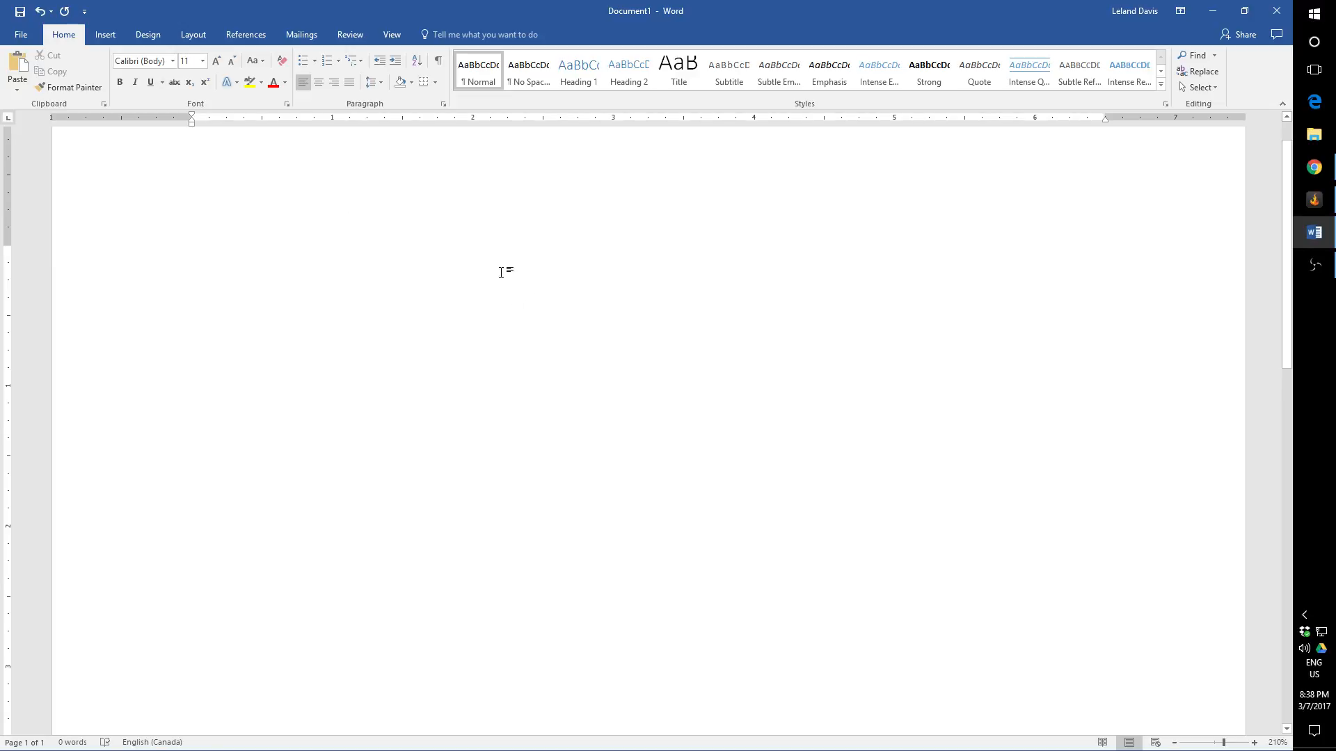
Step: Start a bulleted list with the solid round bullet from the library on the empty first line
scroll(443, 377, "up", 1)
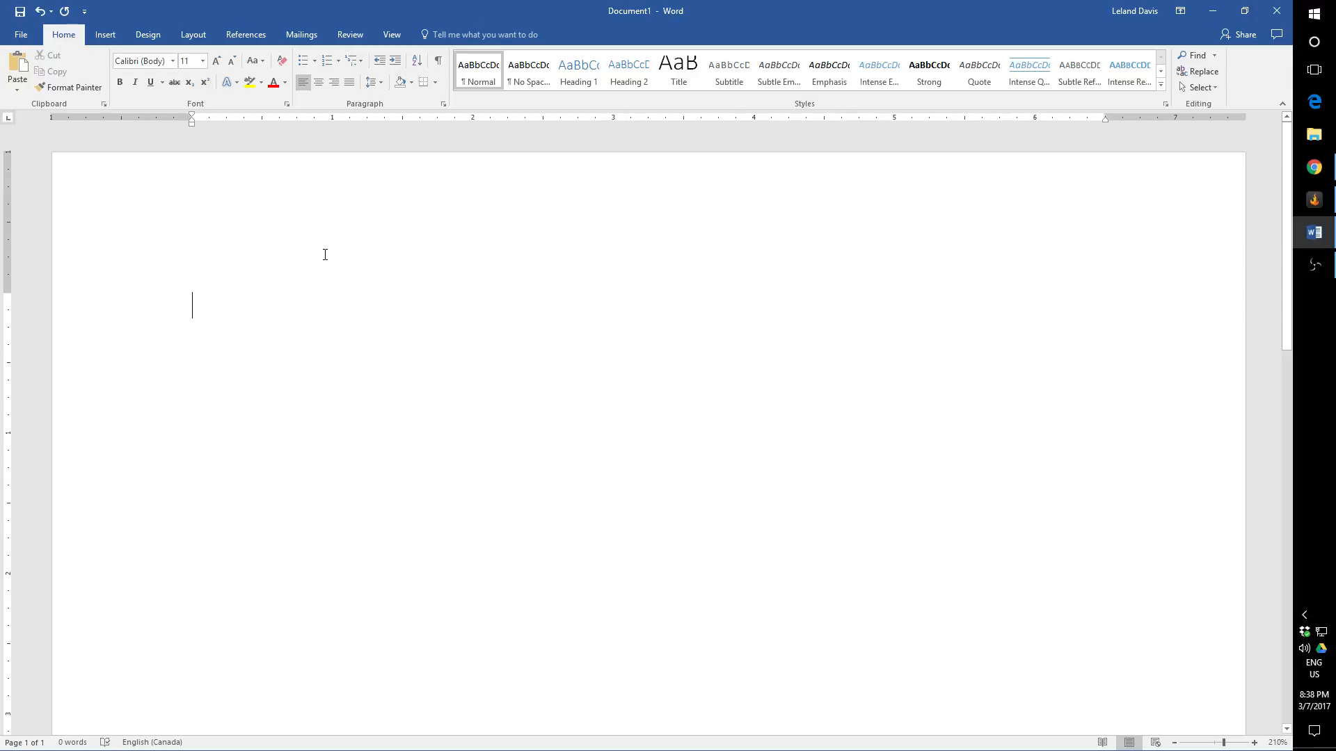
left_click(308, 62)
left_click(315, 61)
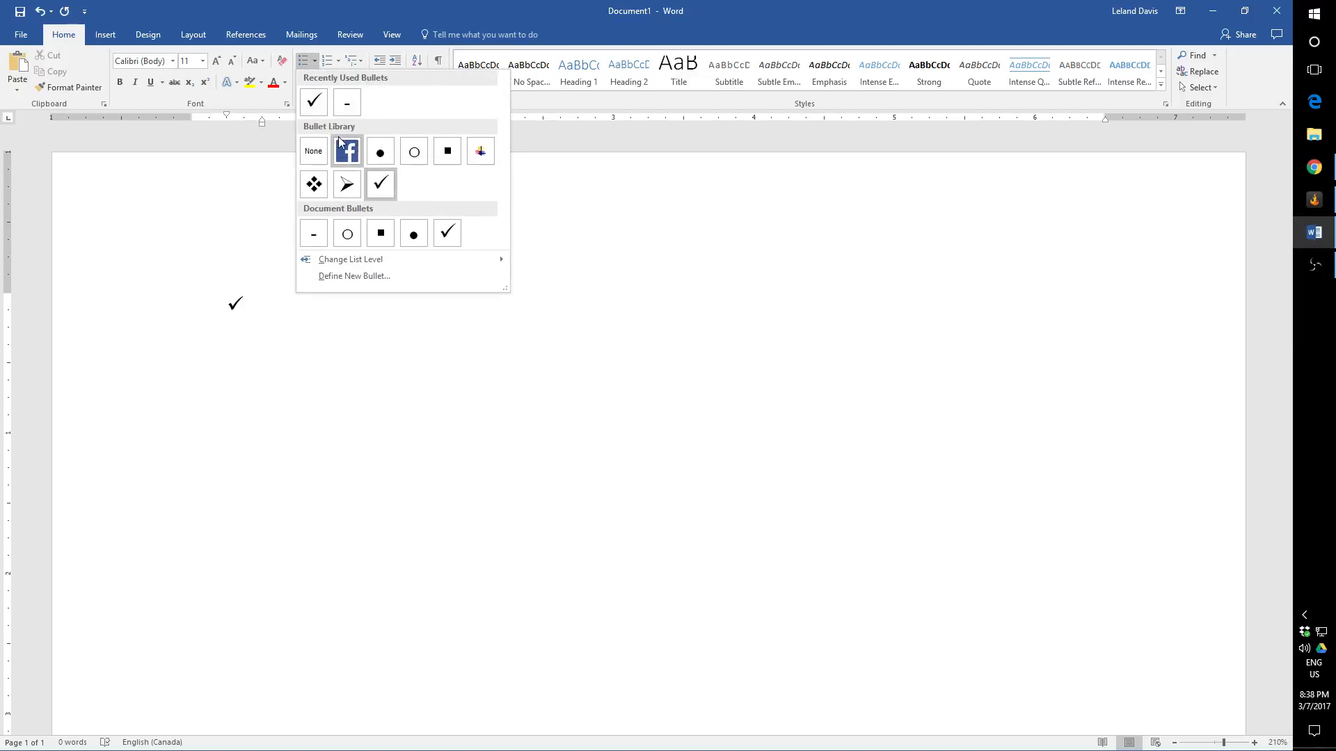
left_click(380, 152)
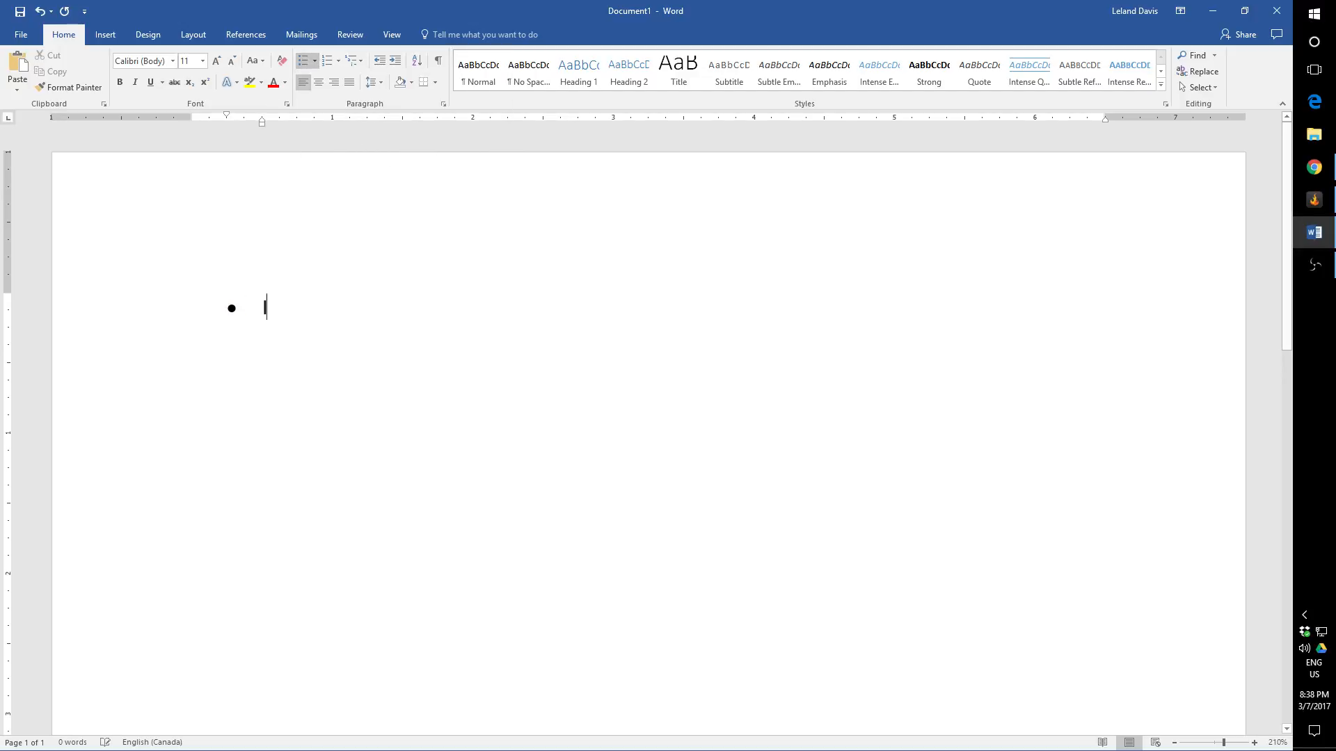
Step: Enter "Item 1", "Item 2", "Item 3" and "Item 4" as separate entries of the bulleted list
type("Item 1")
key("Return")
type("It")
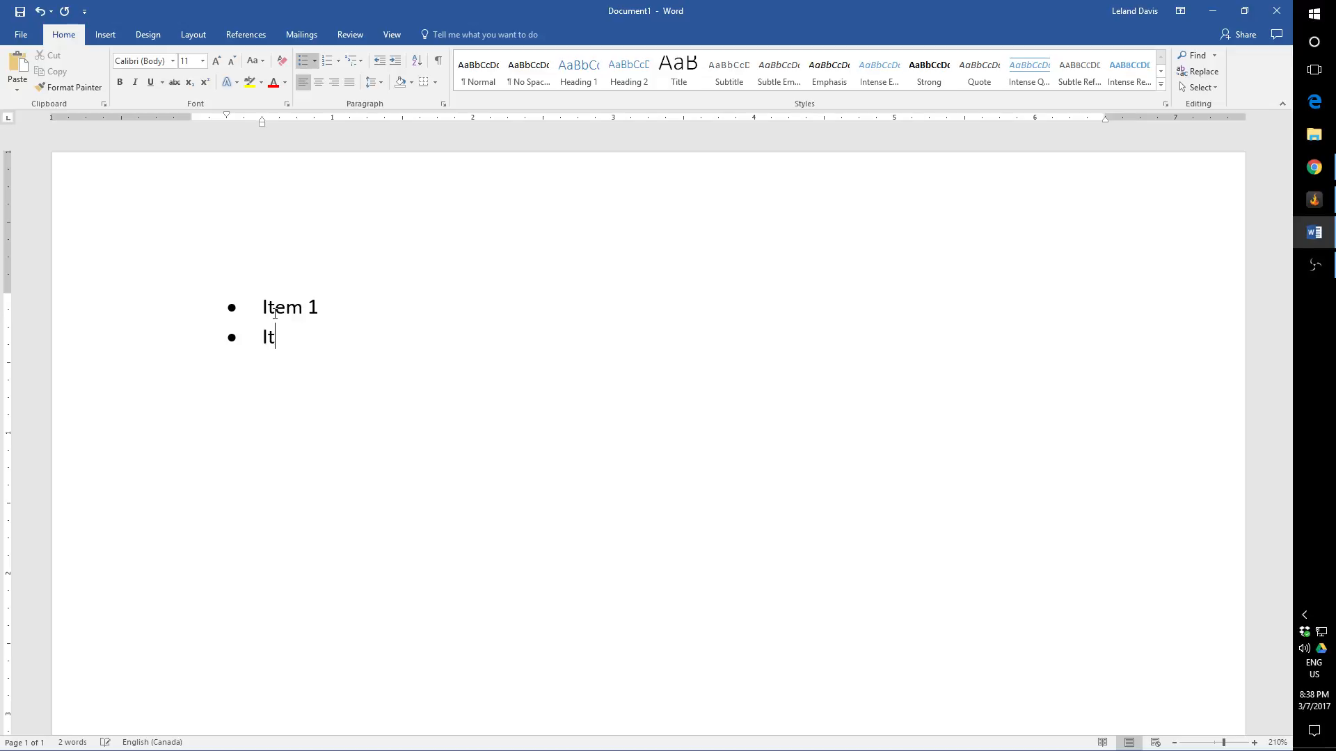
type("em 2")
key("Return")
type("Item 3")
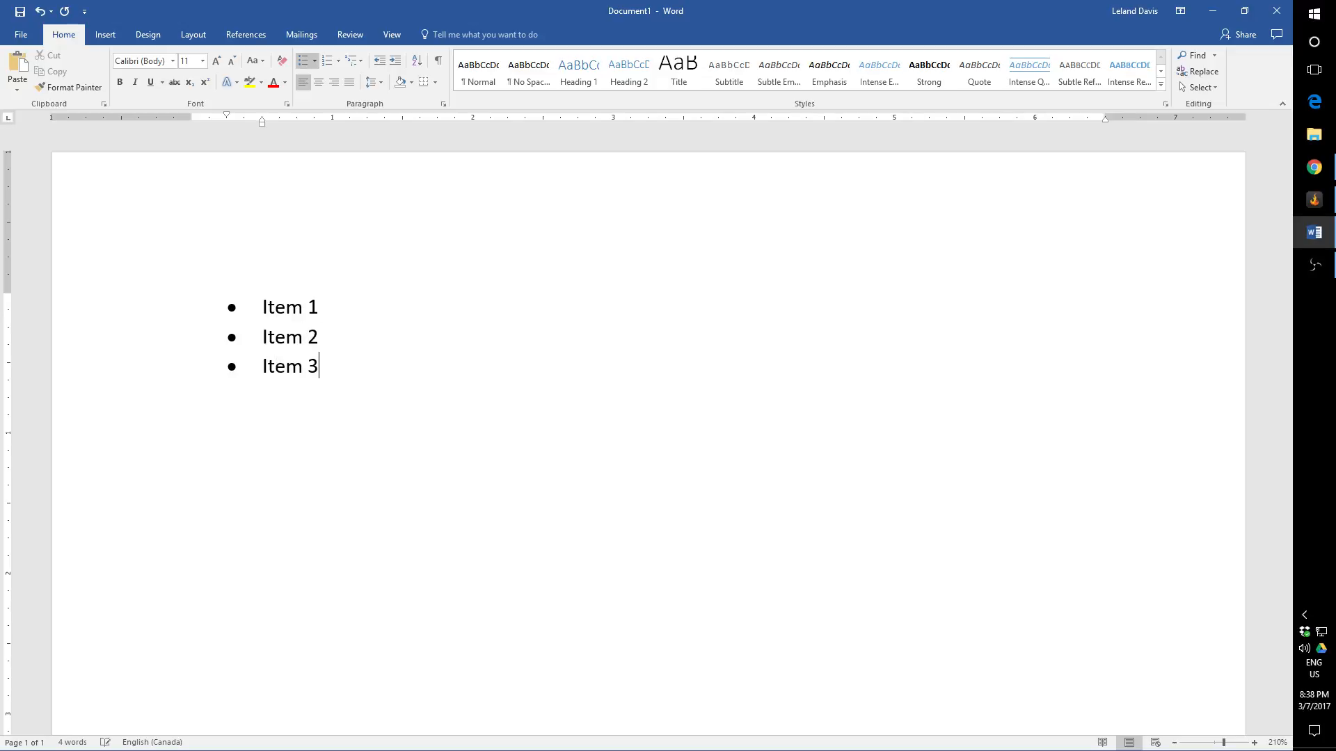
key("Return")
type("Item 4")
Step: Demote "Item 2" and "Item 3" to second-level bullets under "Item 1"
left_click(266, 340)
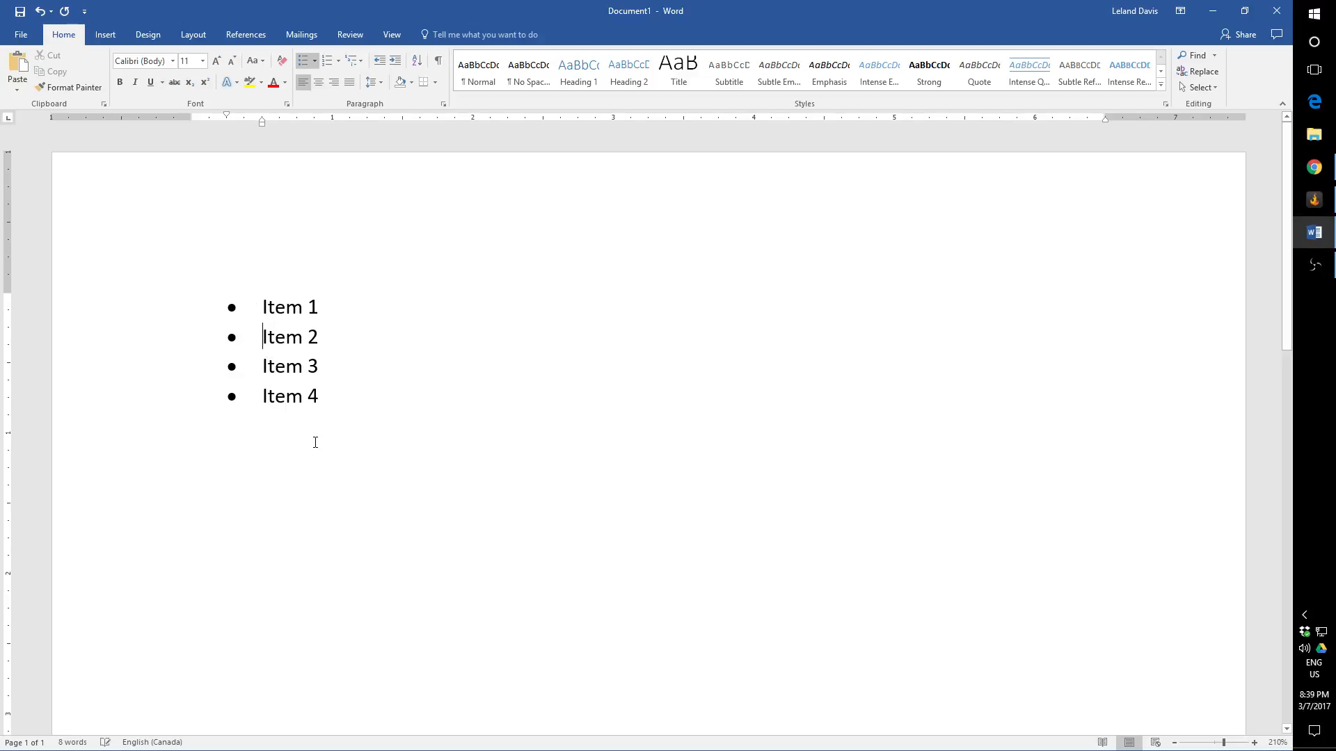
key("Tab")
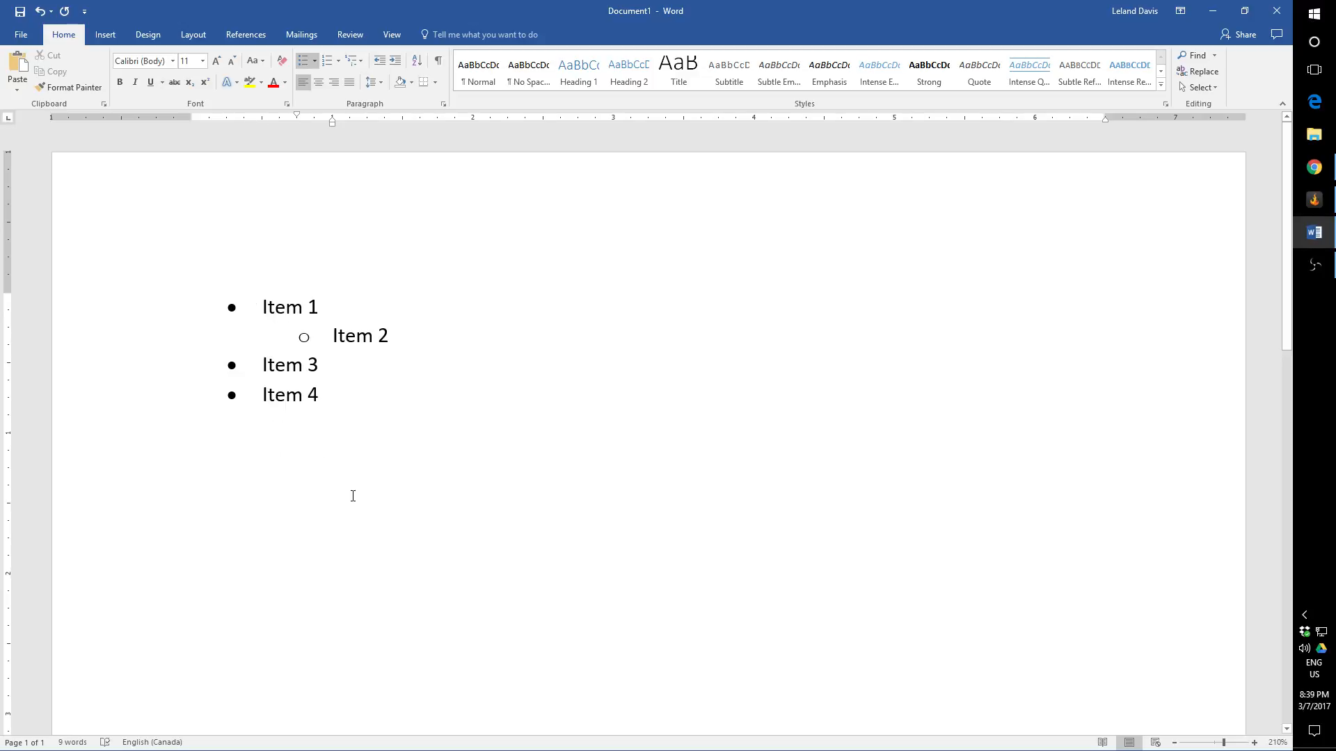
left_click(259, 366)
key("Tab")
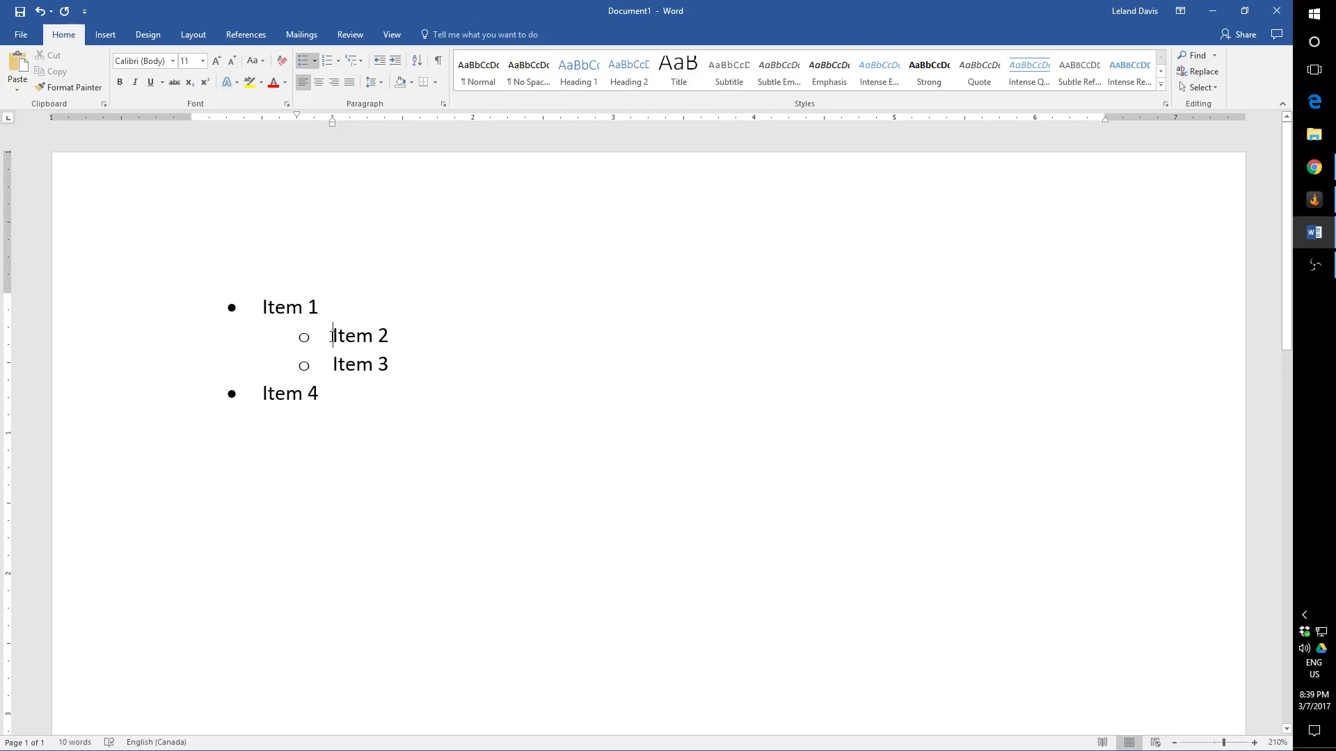
Step: Remove the bullet and indent of "Item 2" until it joins "Item 1", and restore it as a separate second-level bullet
key("BackSpace")
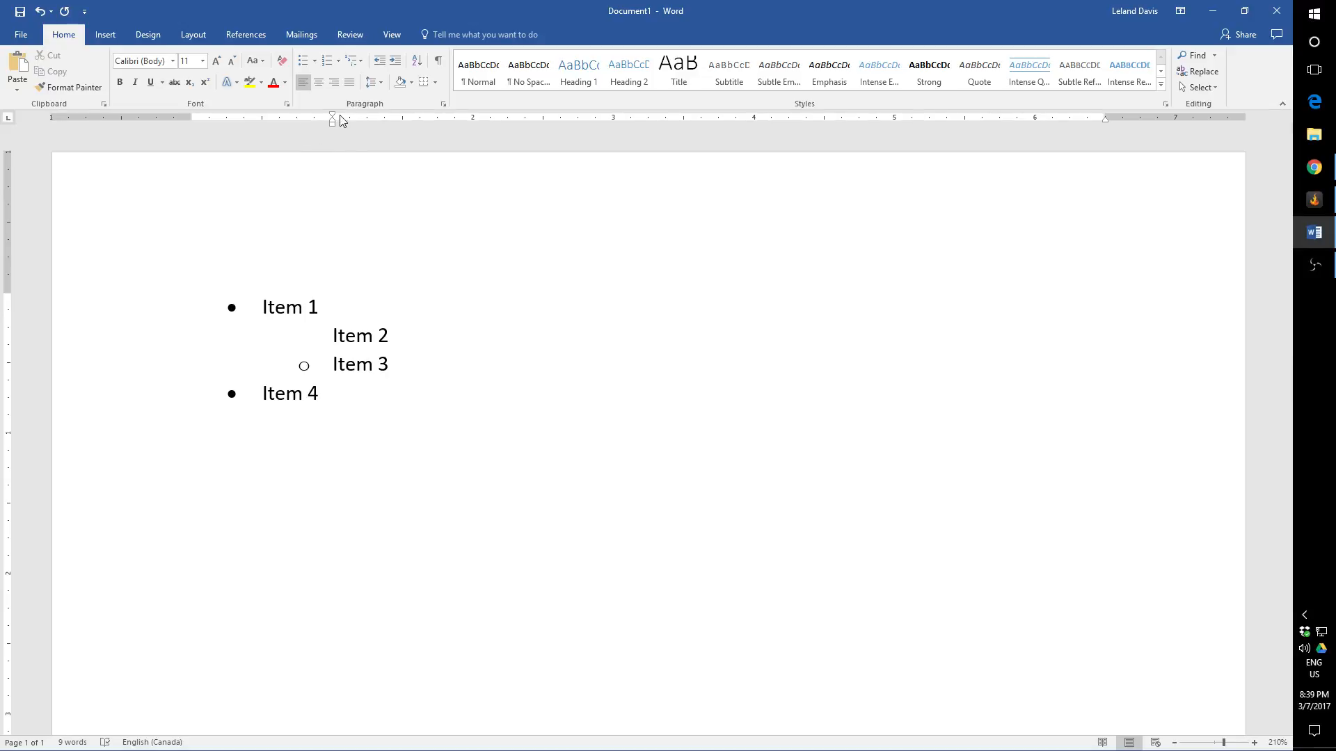
key("BackSpace")
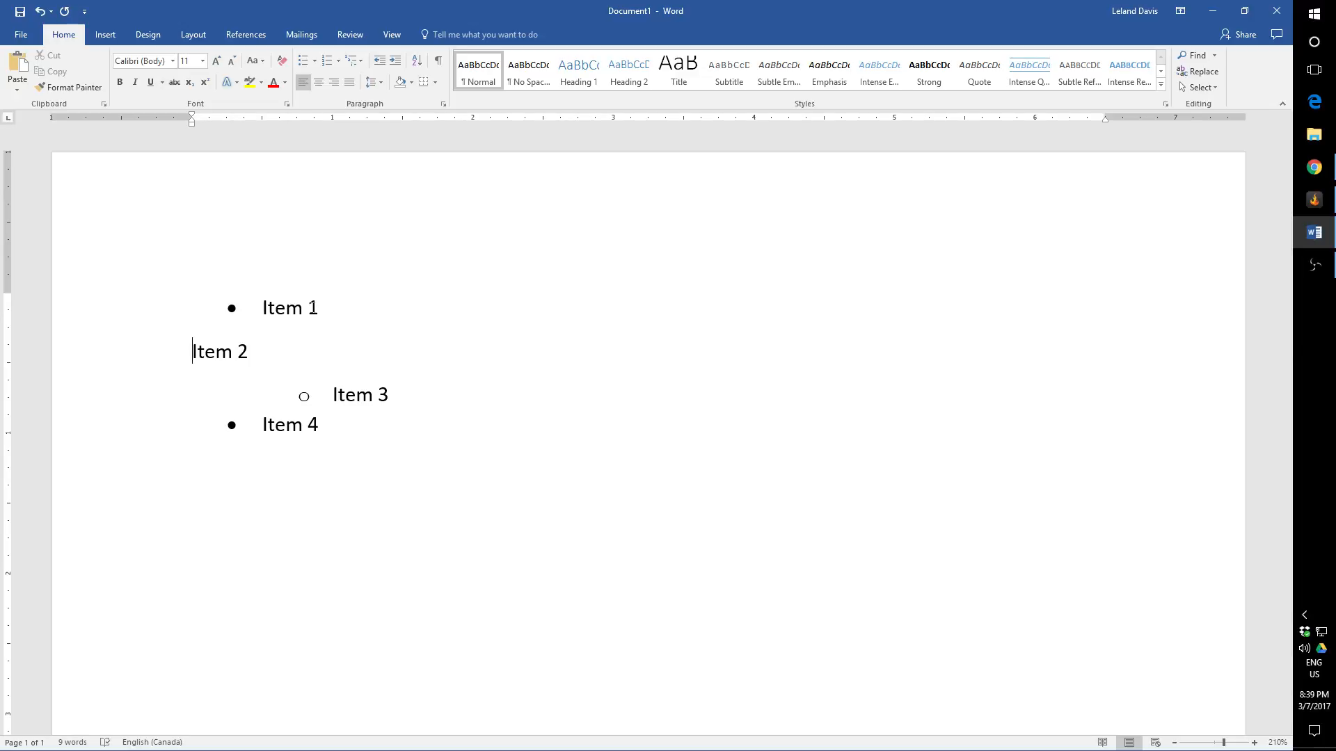
key("BackSpace")
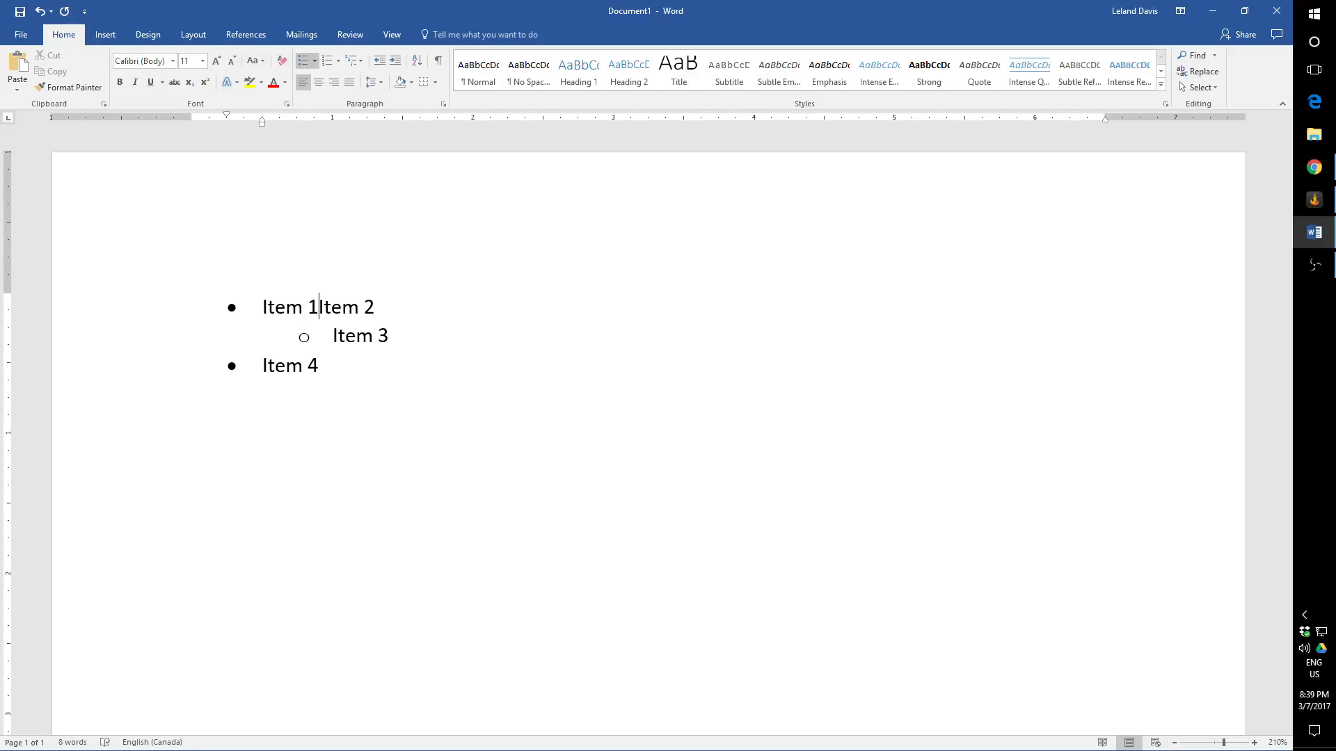
key("Return")
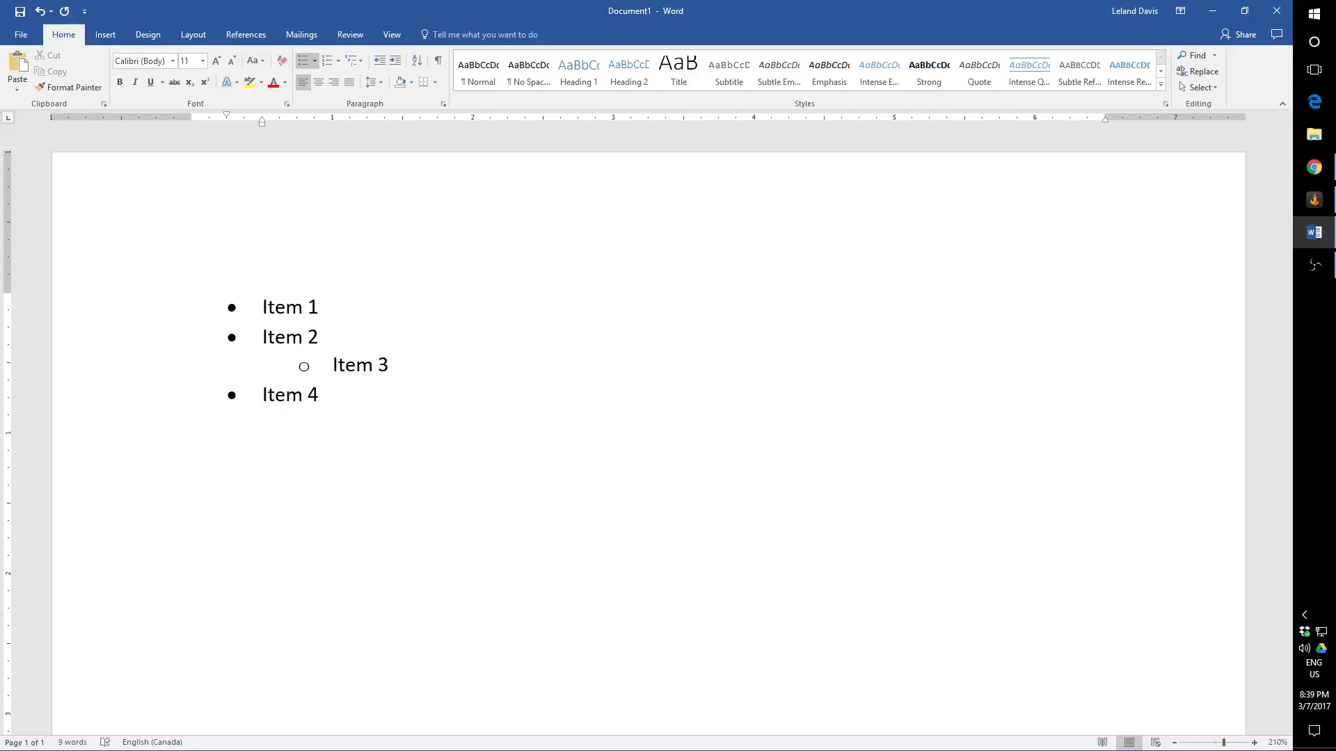
key("Tab")
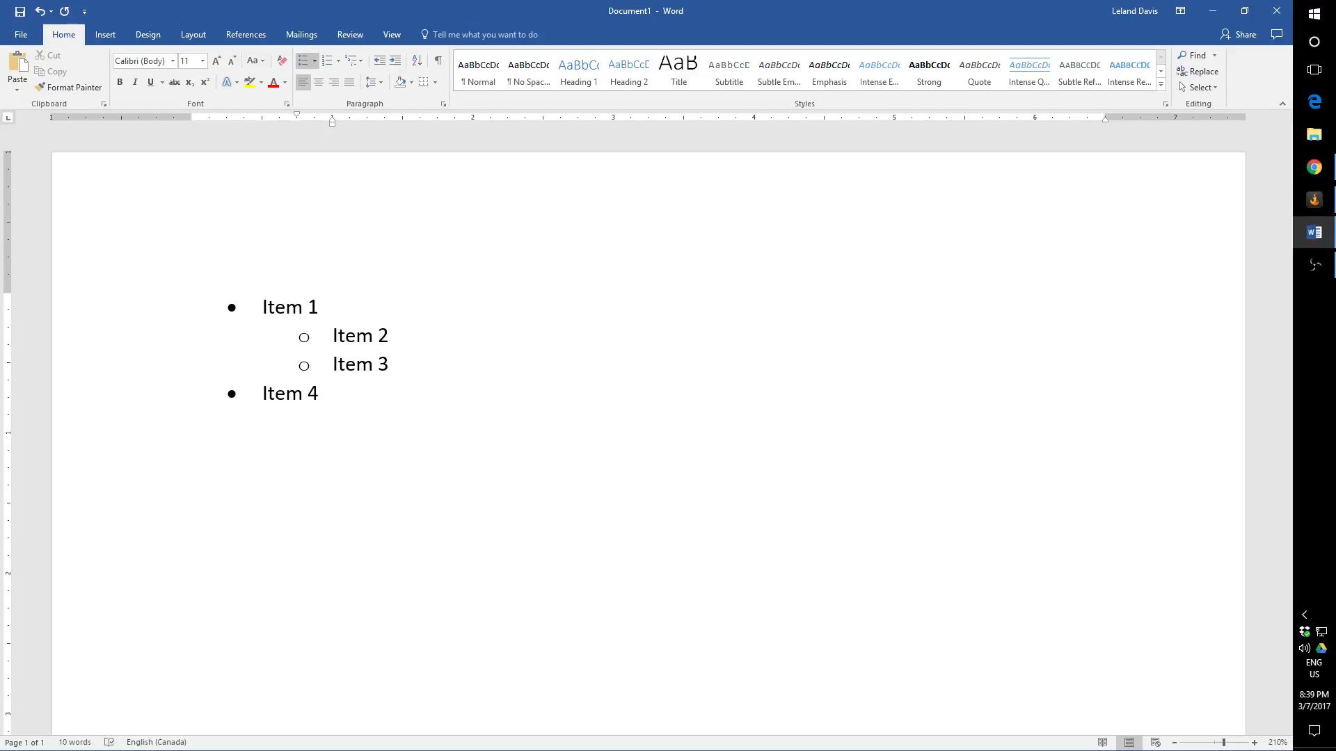
Step: Promote "Item 2" to the first level and demote it back to the second level, twice in a row
key("shift+Tab")
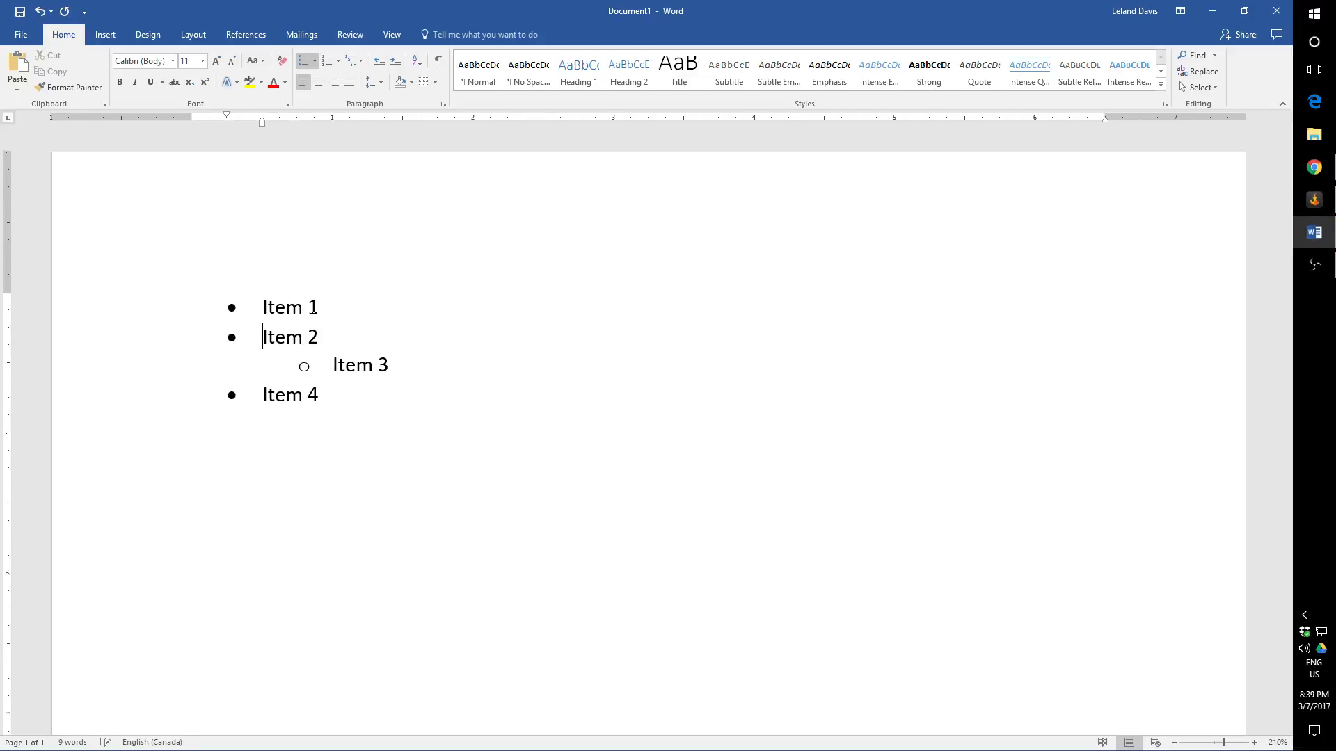
key("Tab")
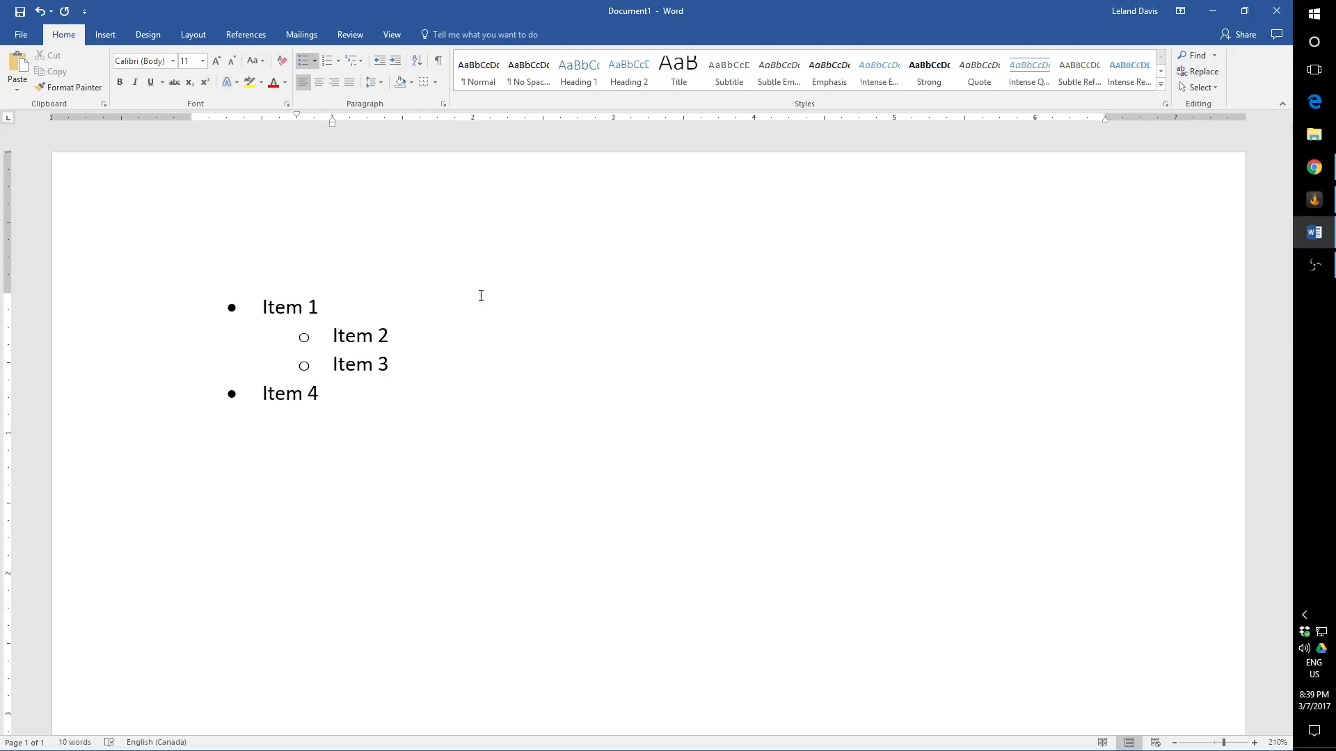
key("shift+Tab")
key("Tab")
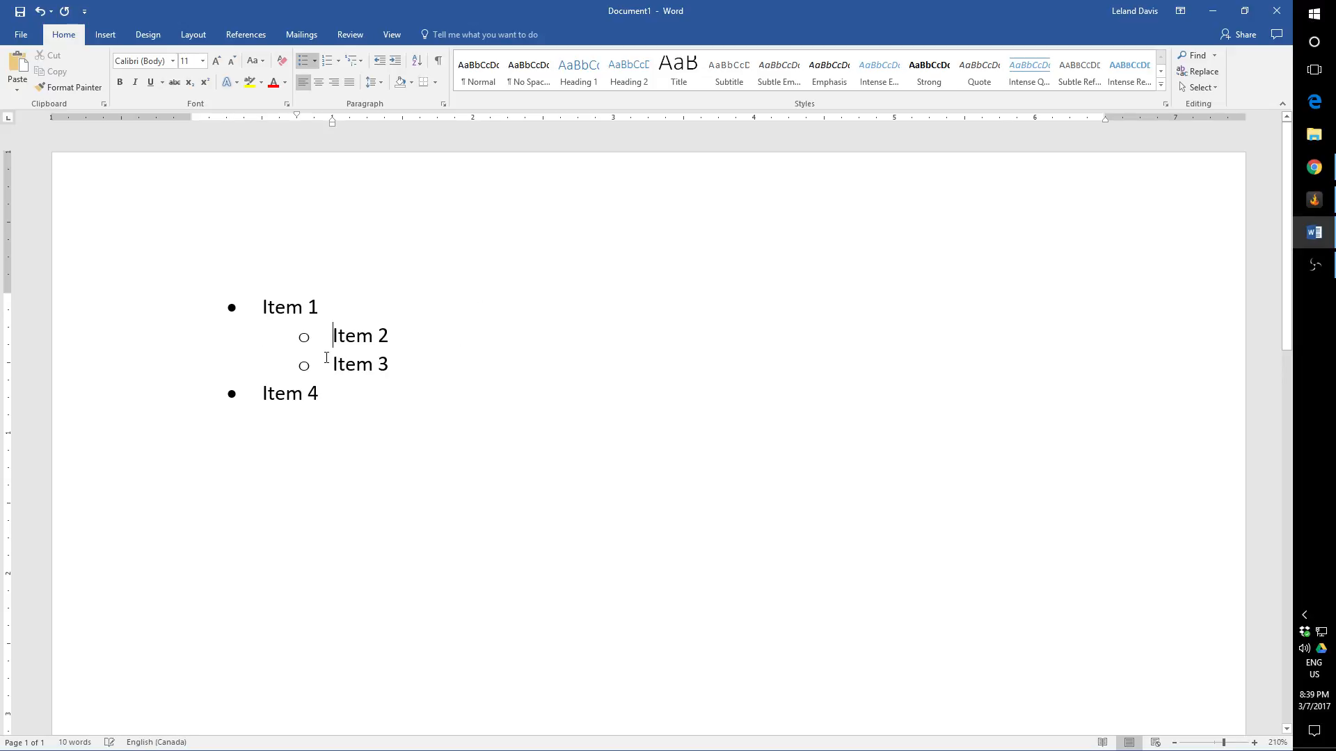
Step: Demote "Item 3" to a third-level bullet and promote it back to the second level
left_click(331, 368)
key("Tab")
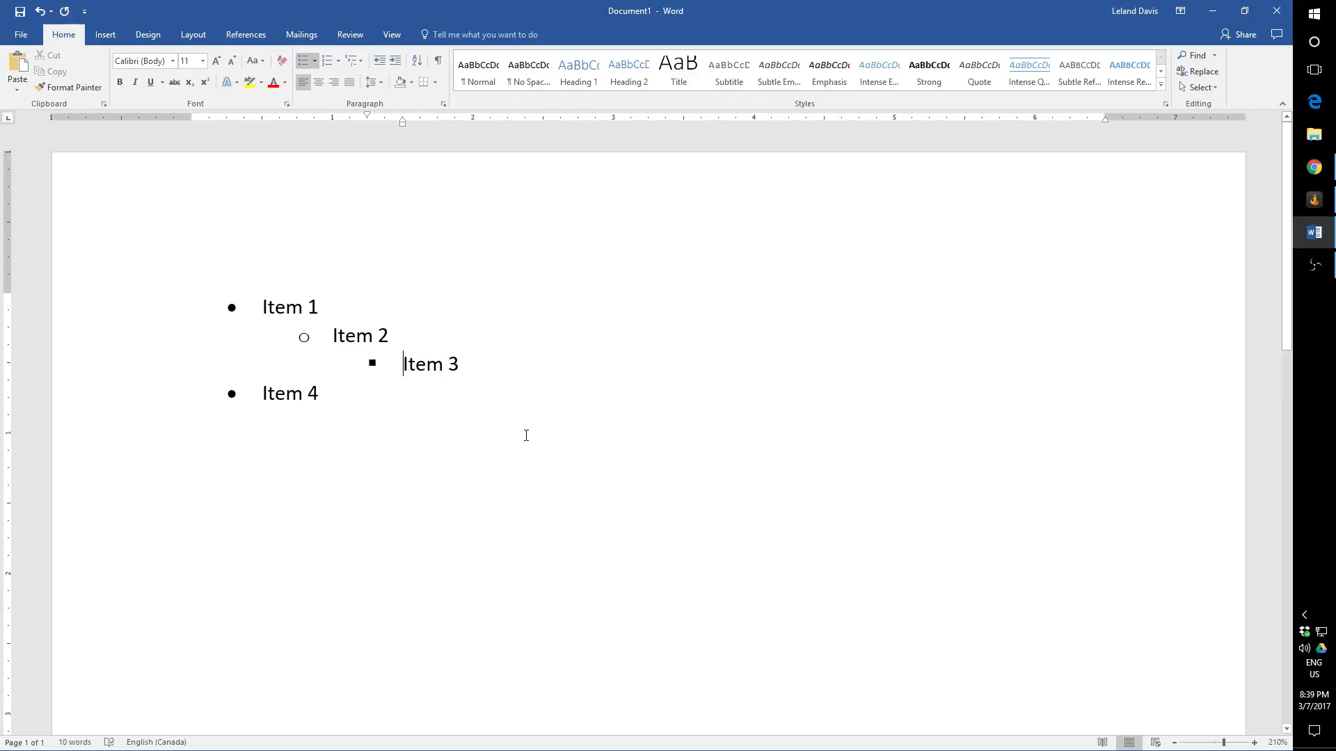
key("shift+Tab")
key("shift+Tab")
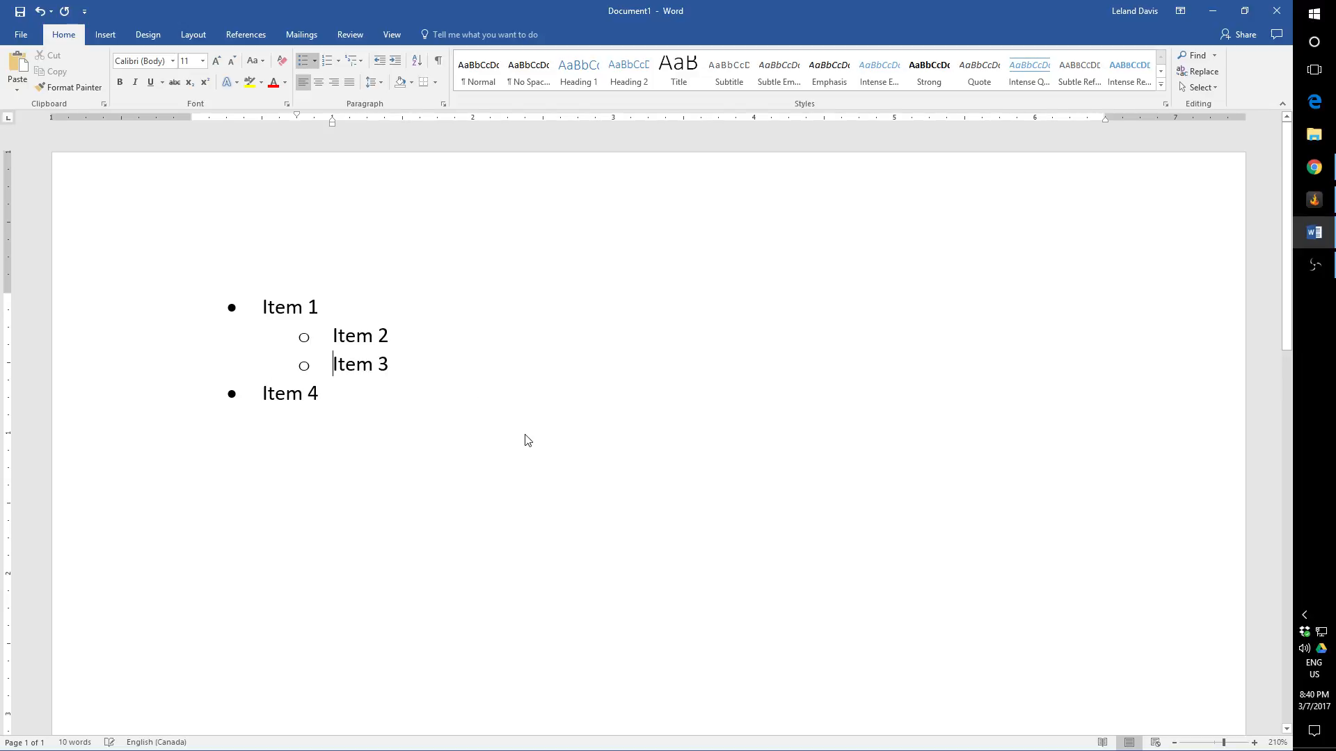